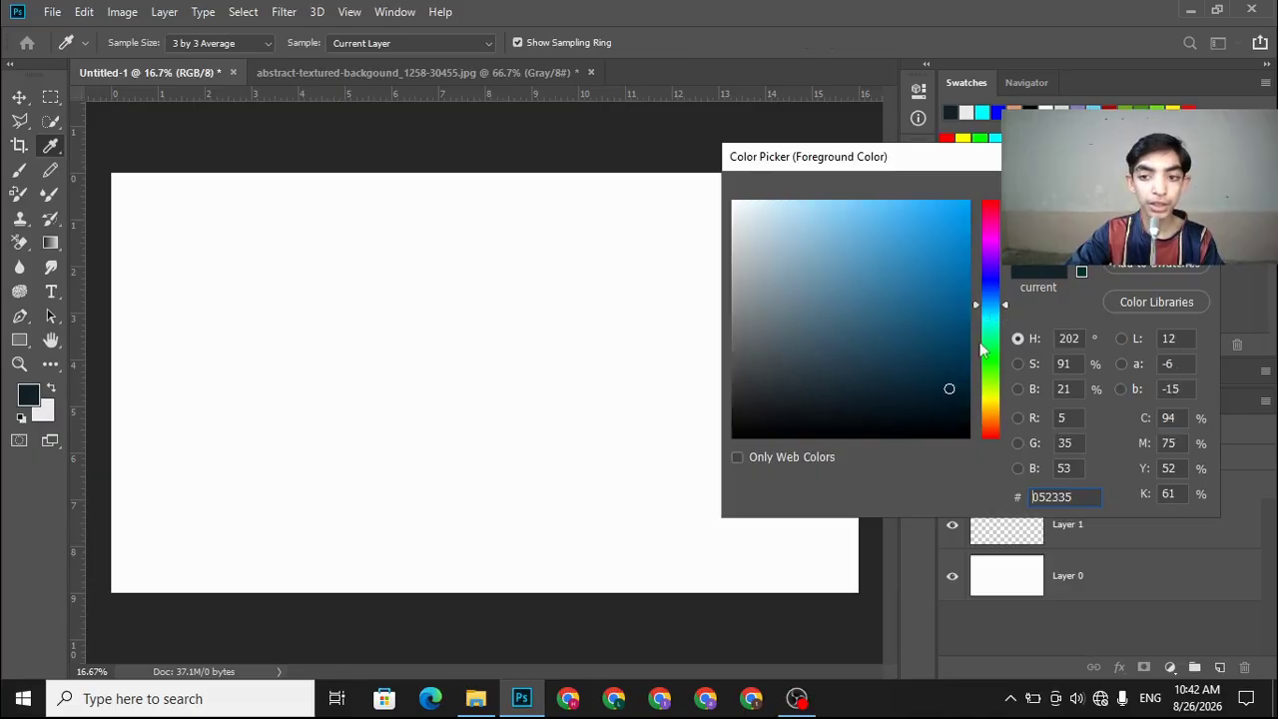
Set the foreground colour to dark blue #033f62 and fill Layer 1 with it.
click(963, 347)
key(Return)
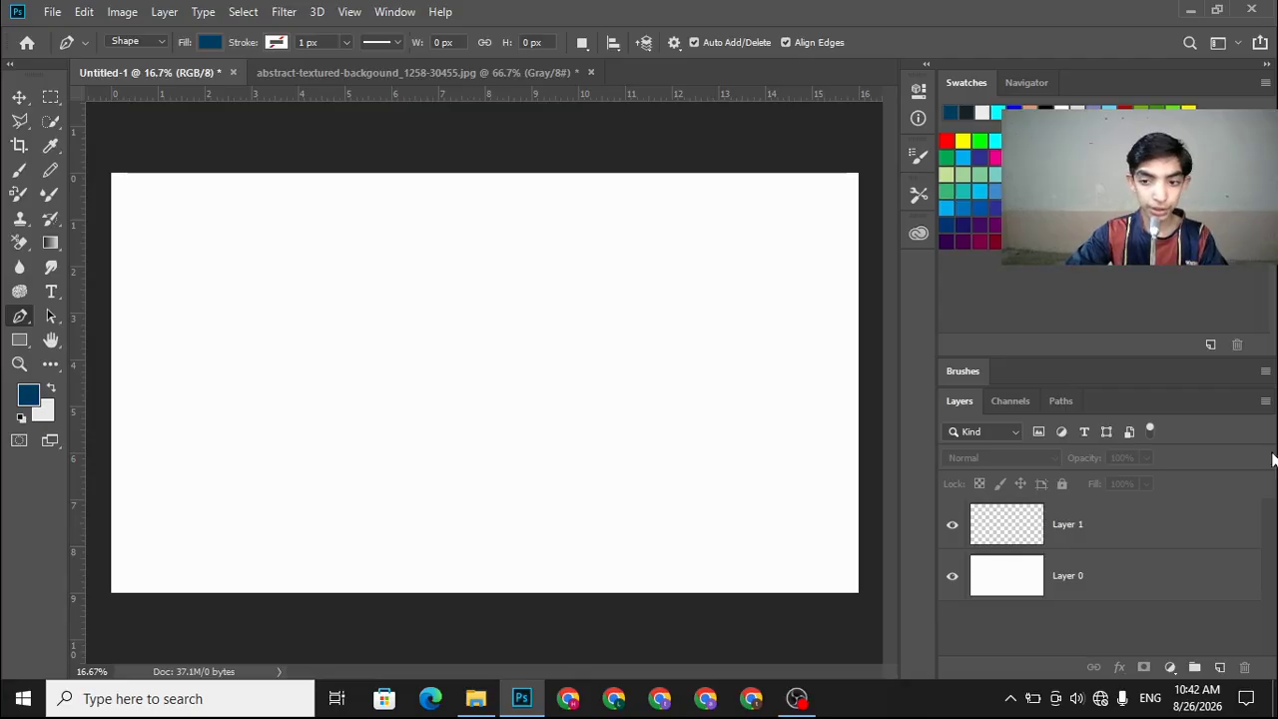
click(1144, 536)
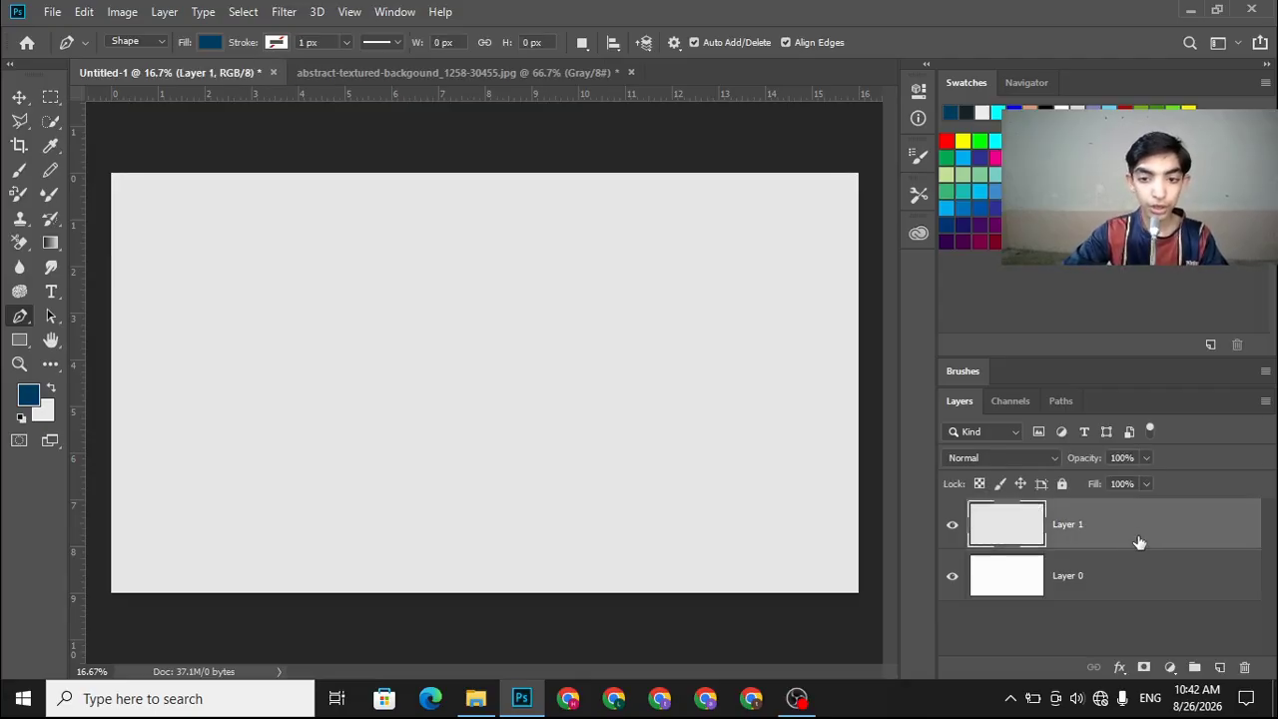
key(alt+BackSpace)
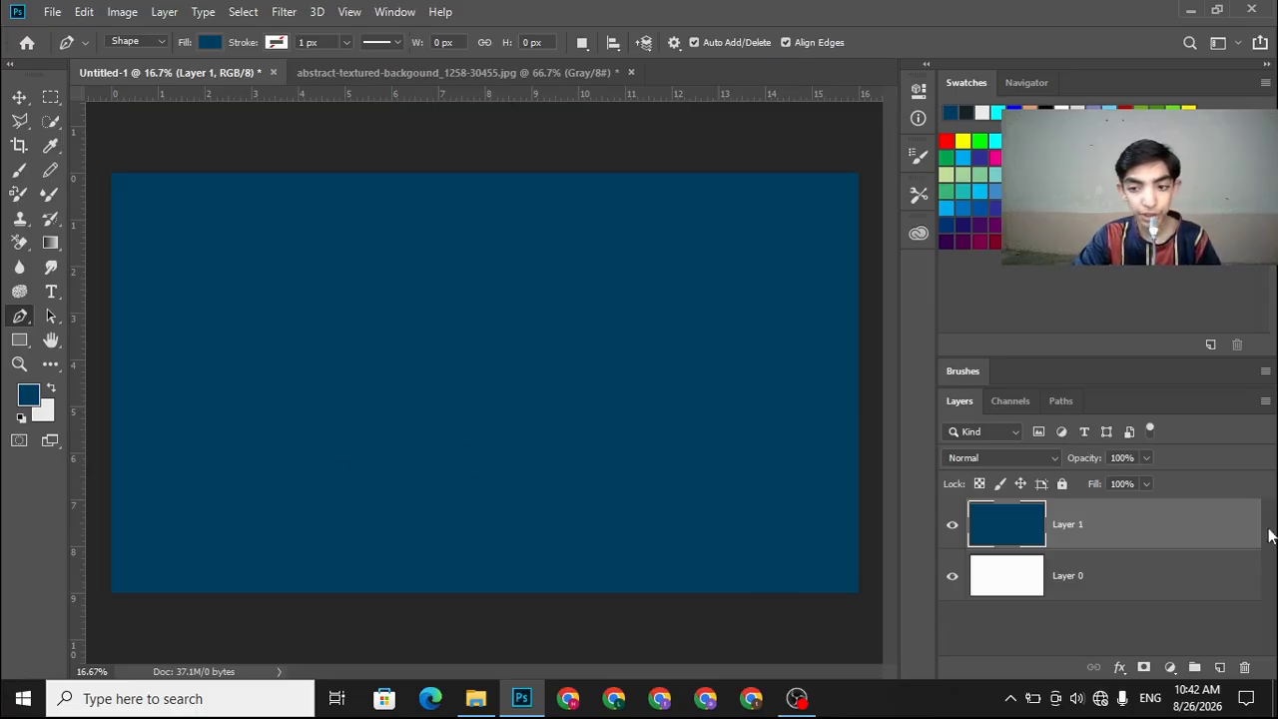
Fill Layer 0 with the dark blue foreground colour and delete that layer, keeping only Layer 1.
click(955, 526)
click(955, 526)
click(1061, 586)
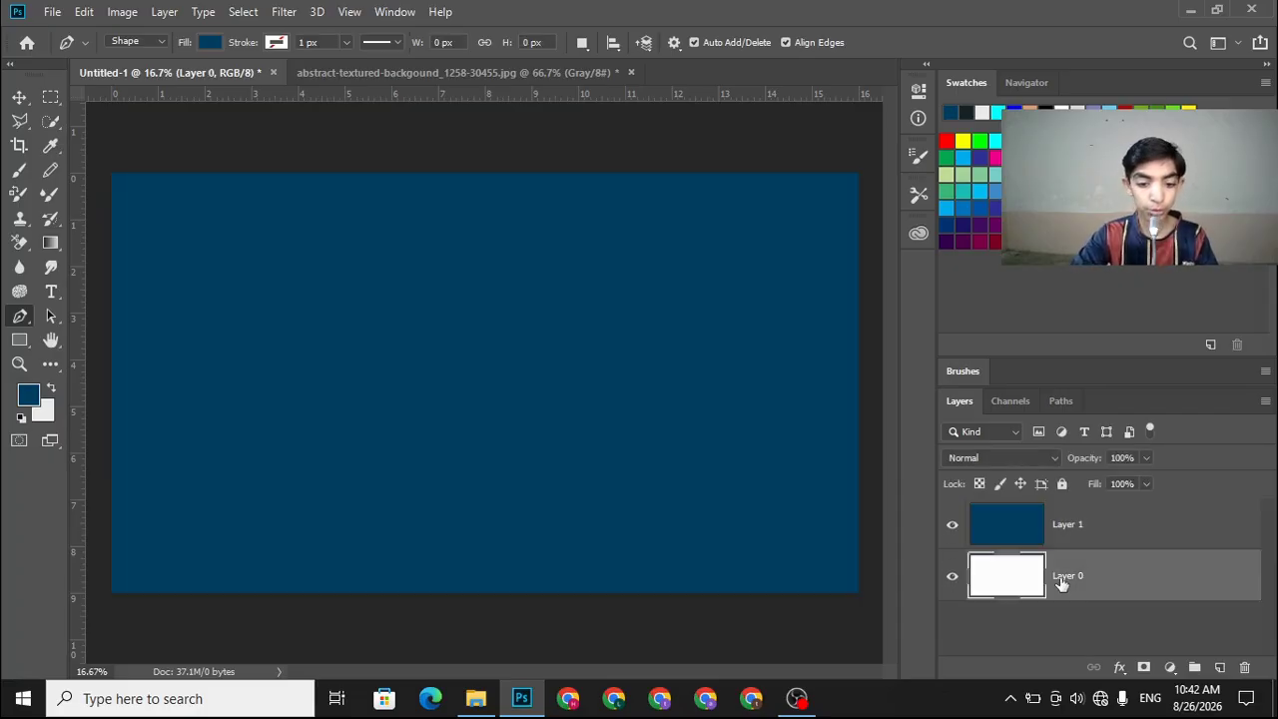
key(alt+BackSpace)
click(1084, 515)
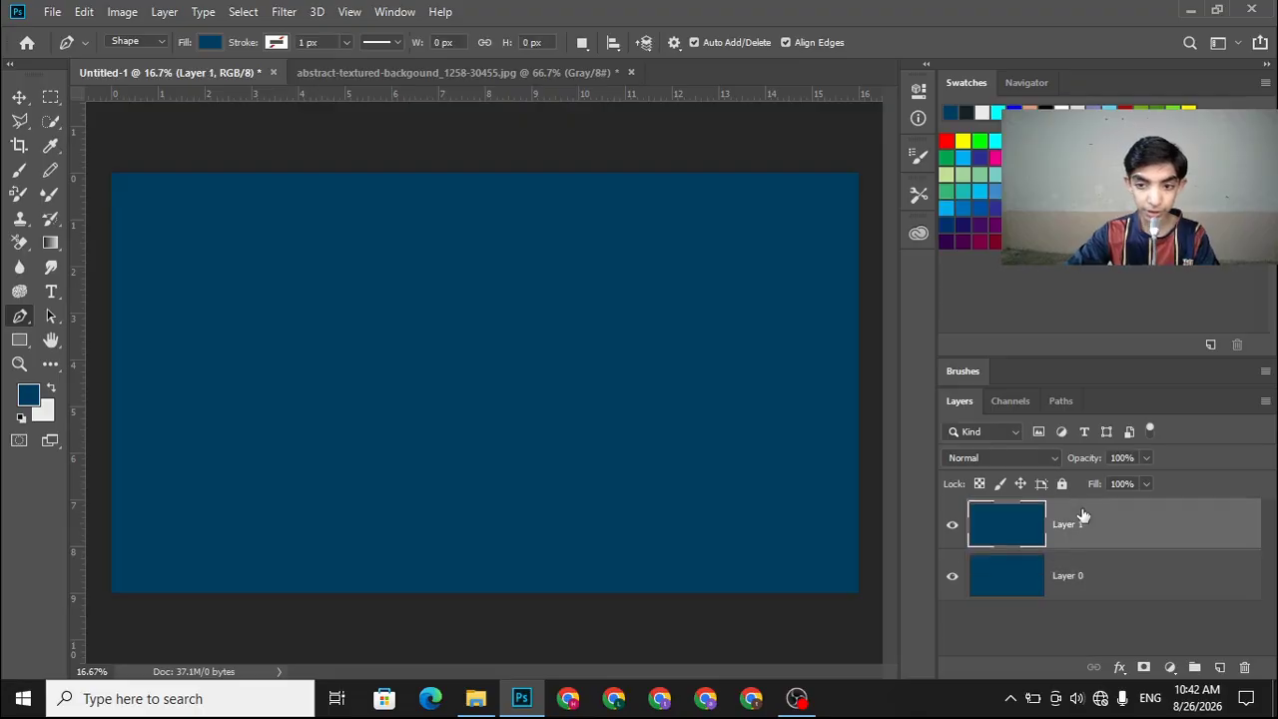
drag(1077, 580, 1244, 667)
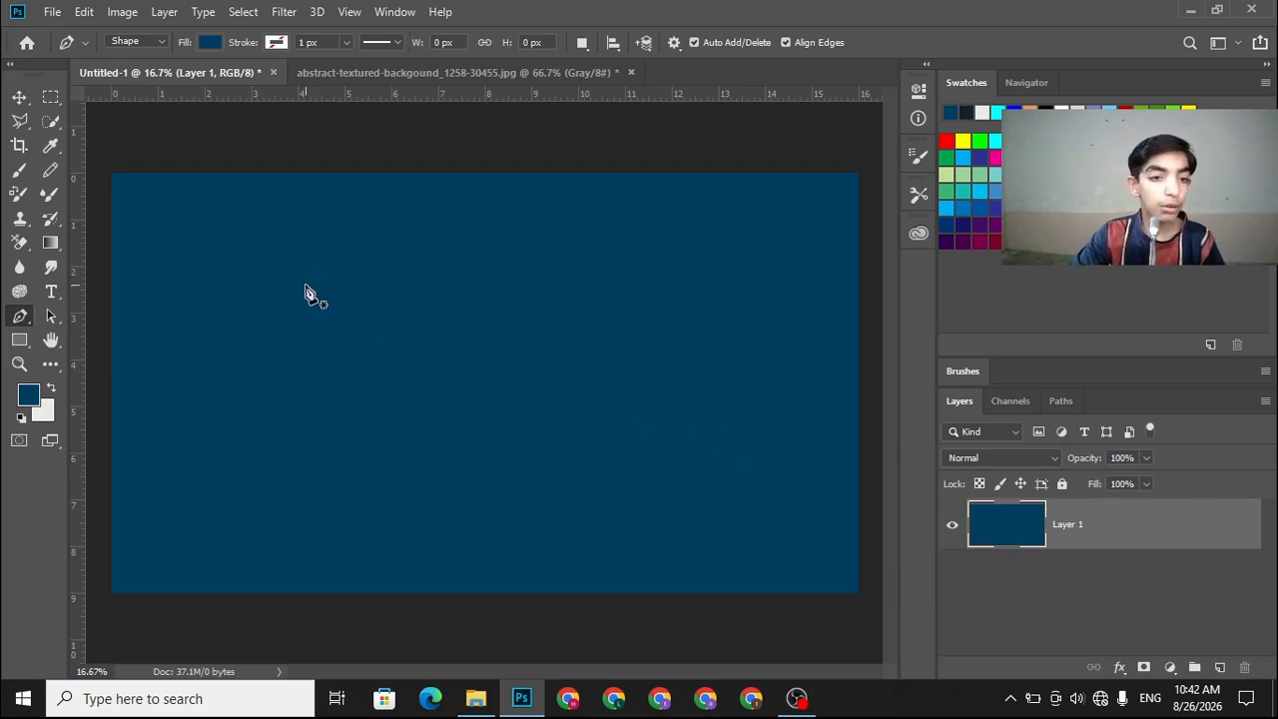
Switch to the Curvature Pen Tool in Shape mode and set its stroke colour to bright green.
right_click(20, 320)
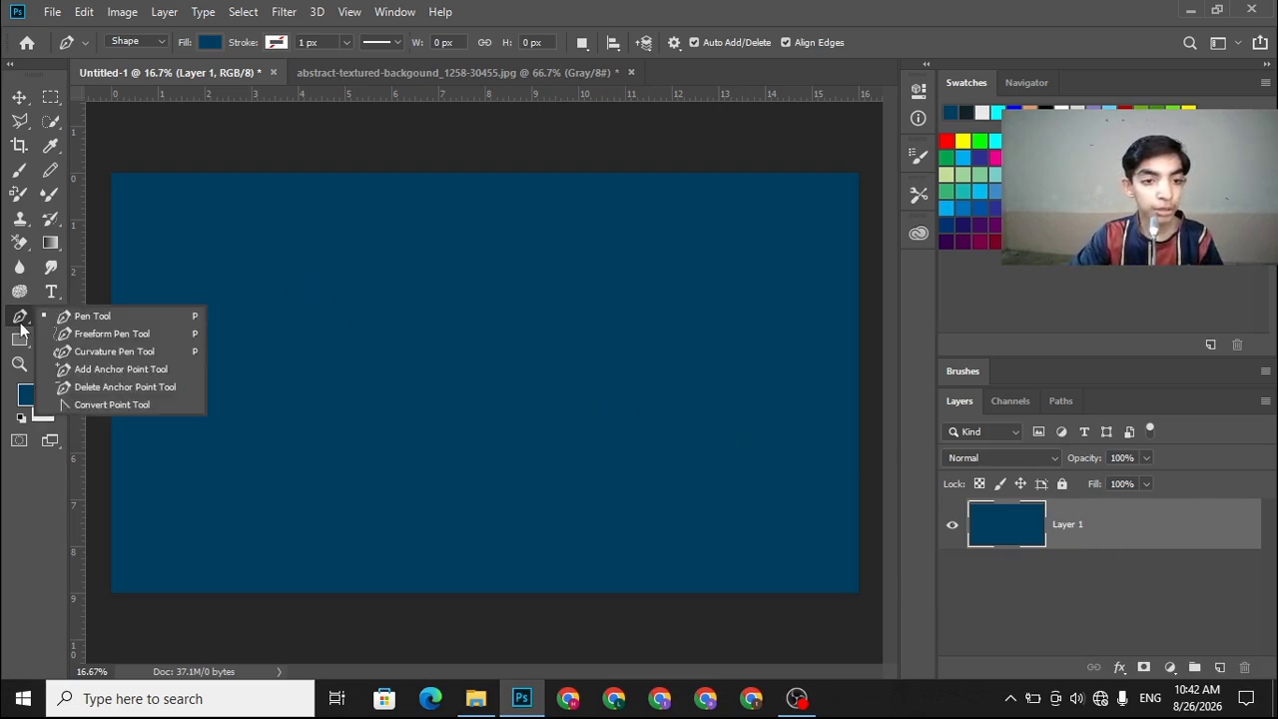
click(155, 353)
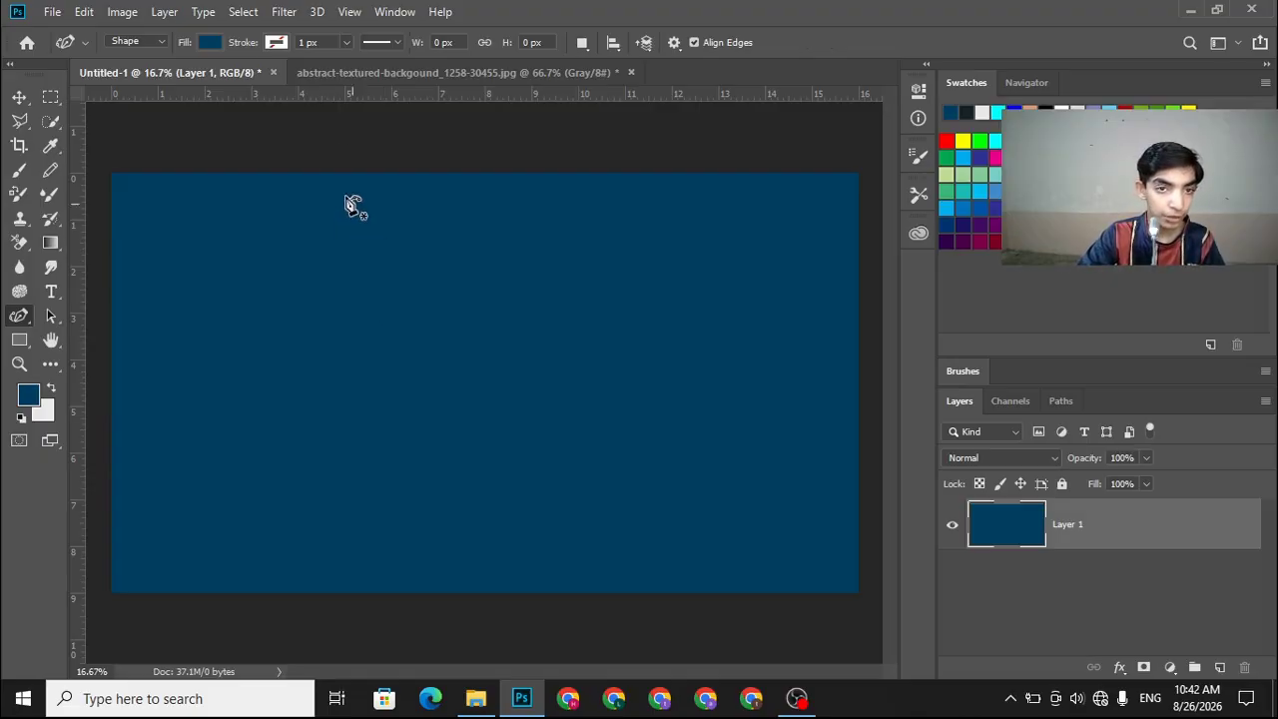
click(280, 45)
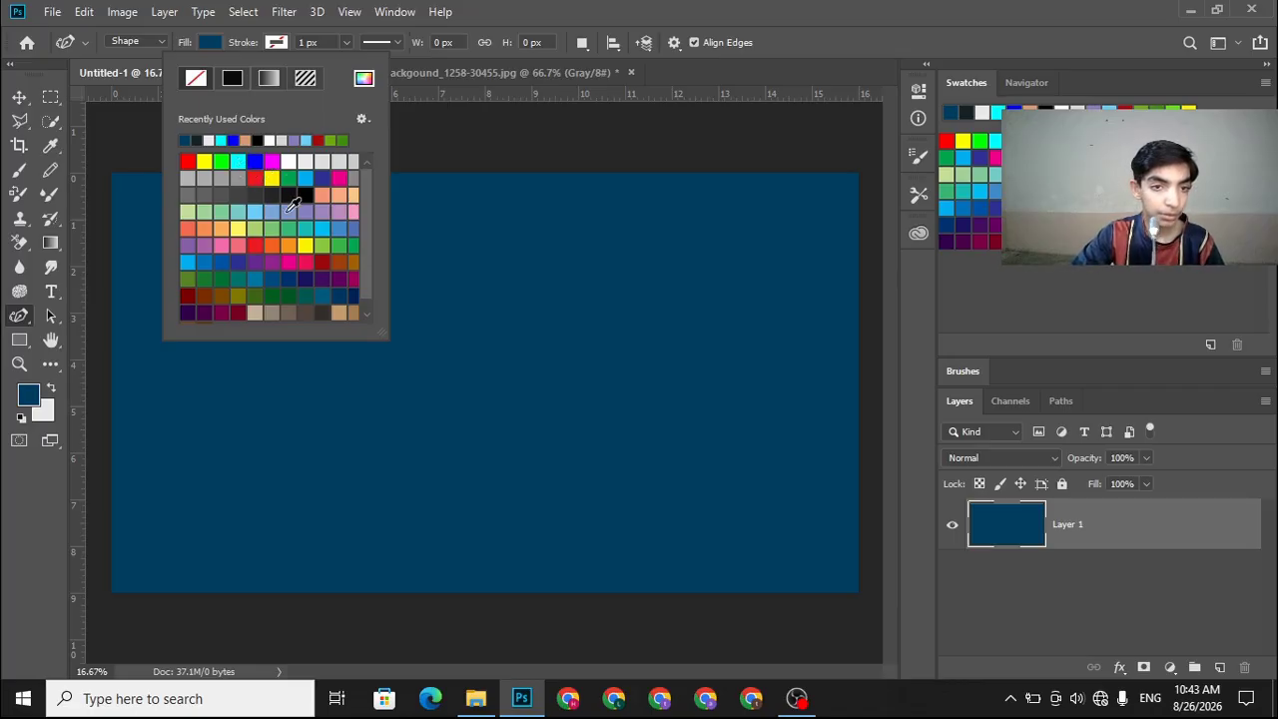
click(222, 161)
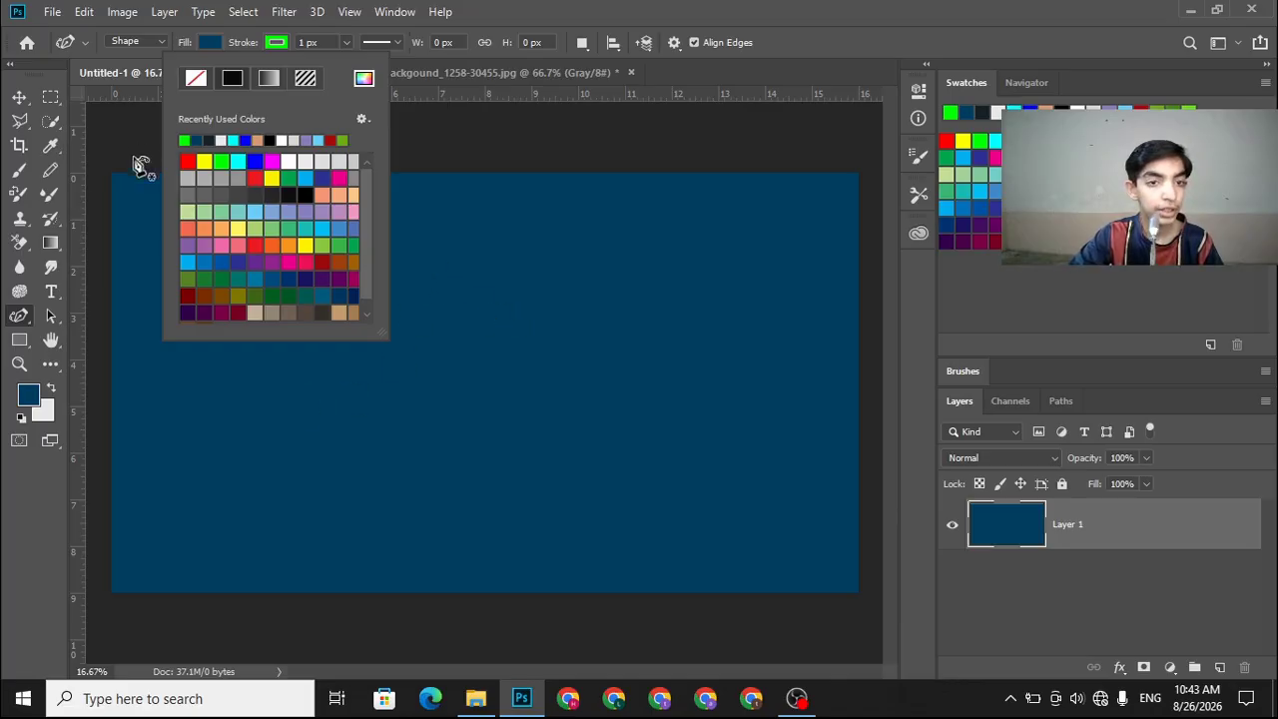
click(123, 125)
key(ctrl+z)
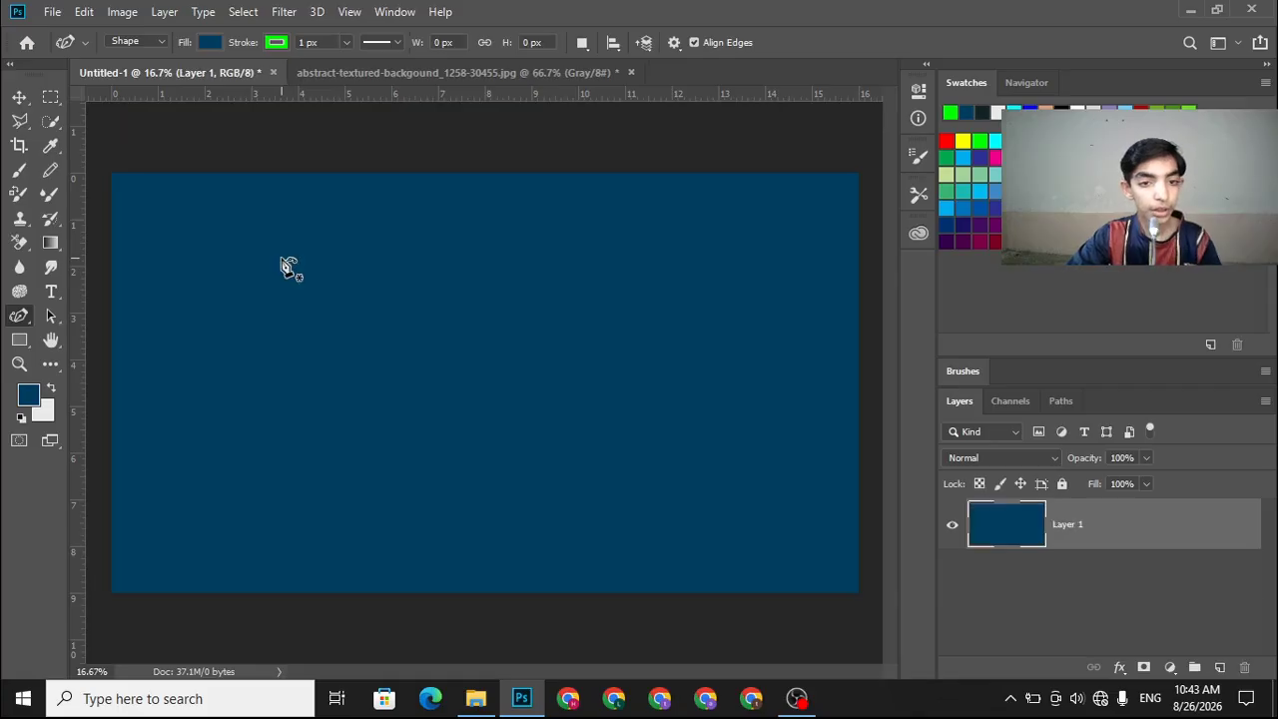
Draw a closed, nearly circular shape with four curvature points, about 1798 by 1709 px, near the canvas centre.
click(413, 249)
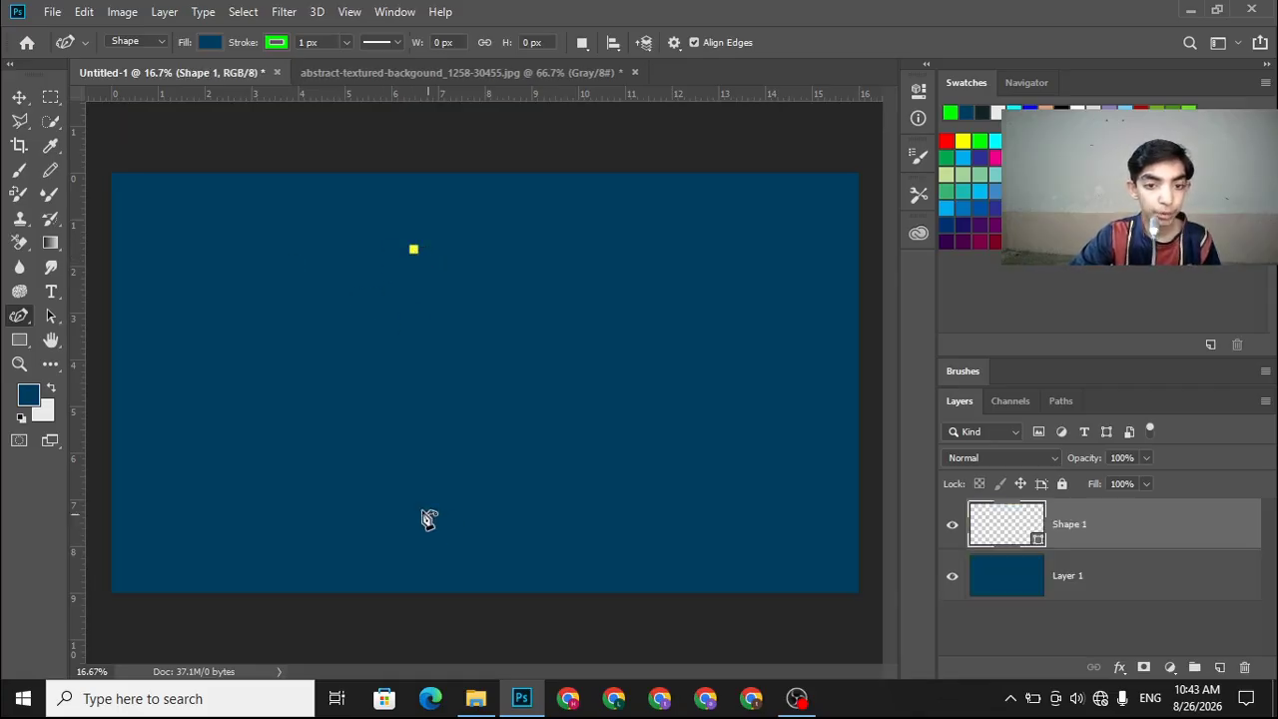
click(334, 444)
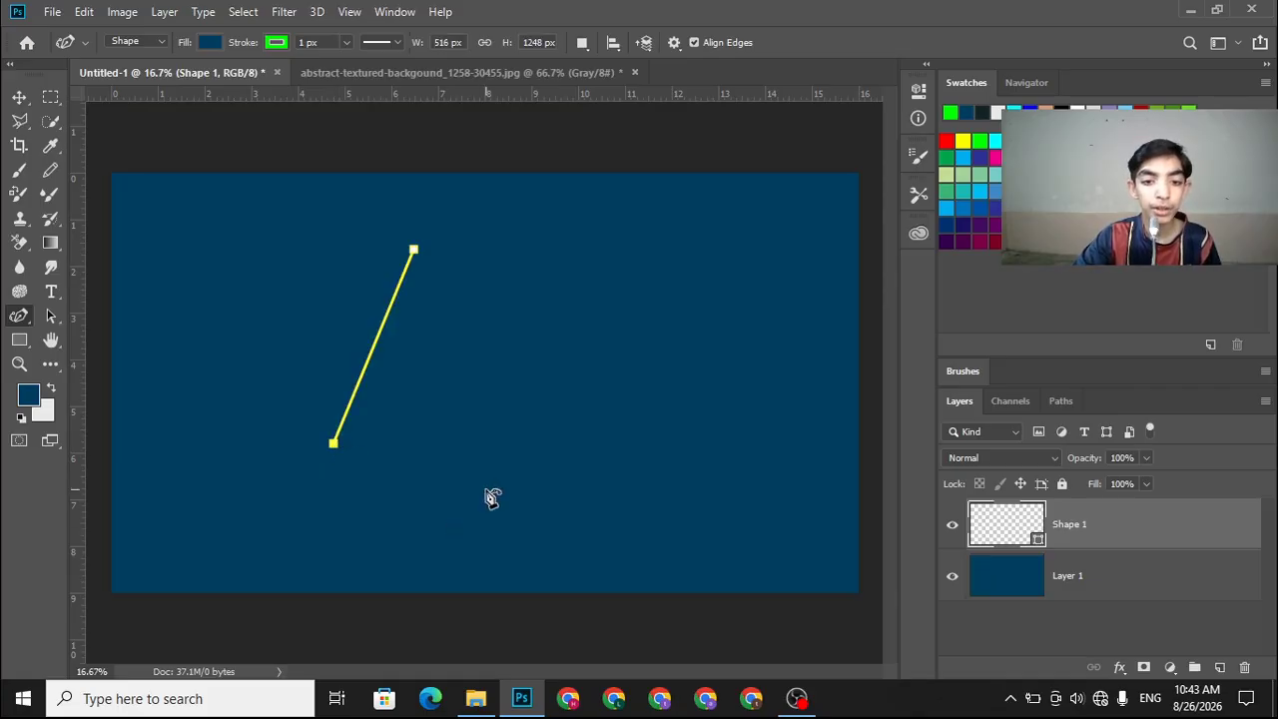
click(536, 480)
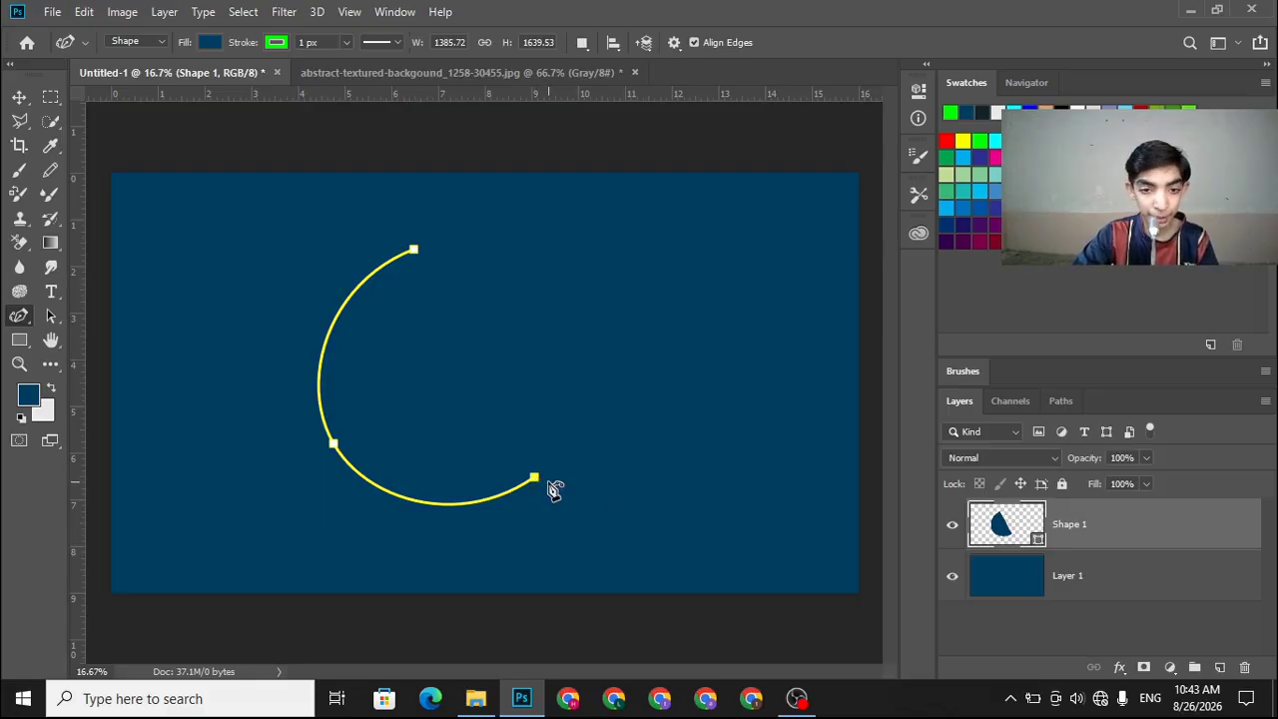
key(ctrl+z)
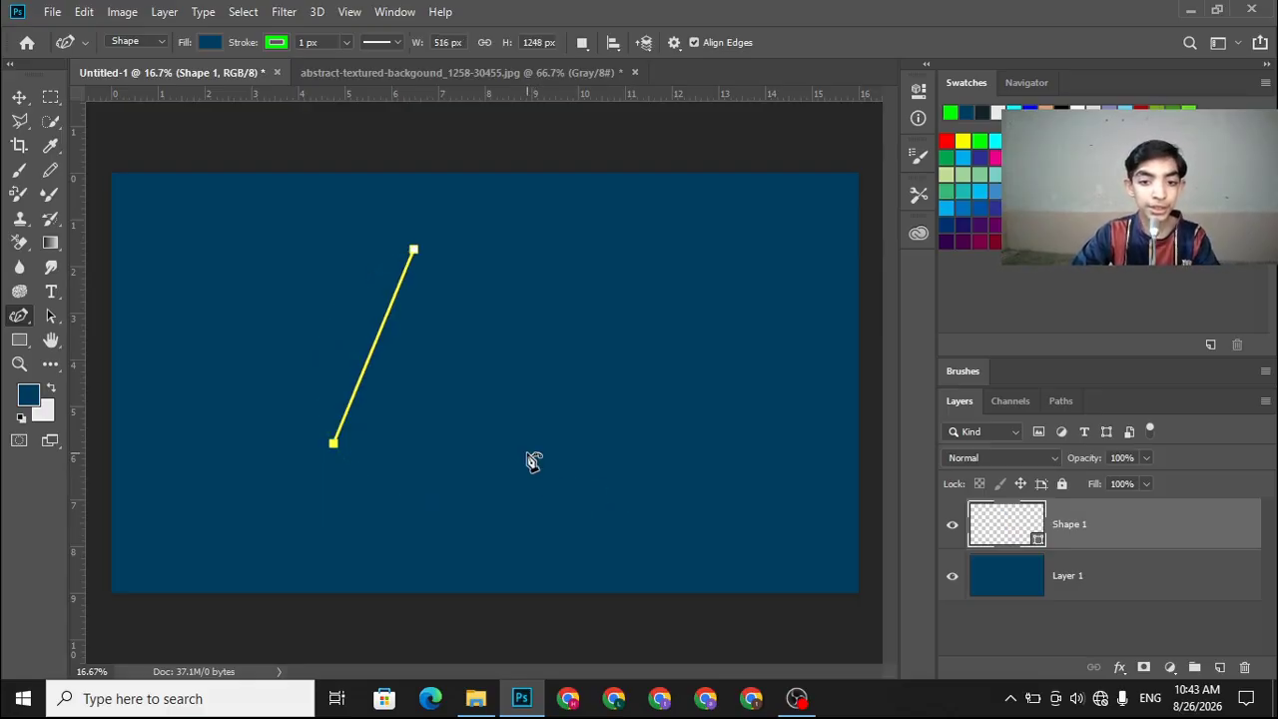
click(582, 459)
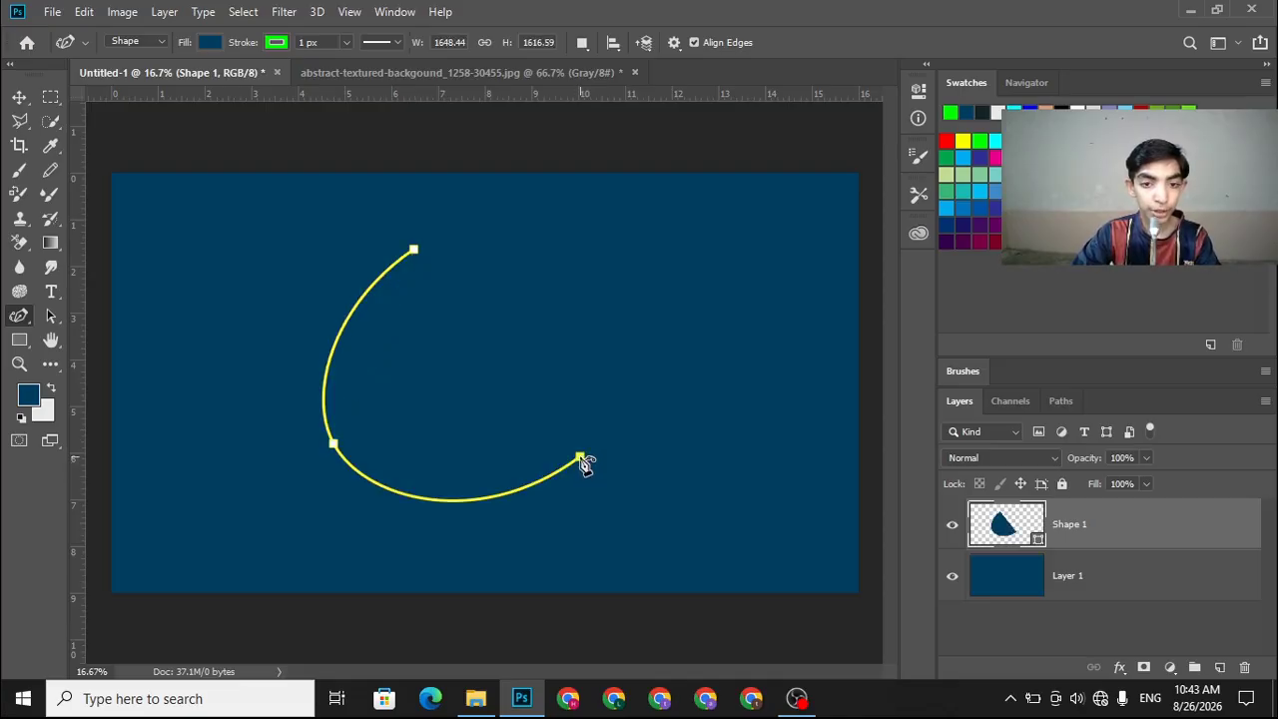
key(ctrl+z)
click(447, 502)
key(ctrl+z)
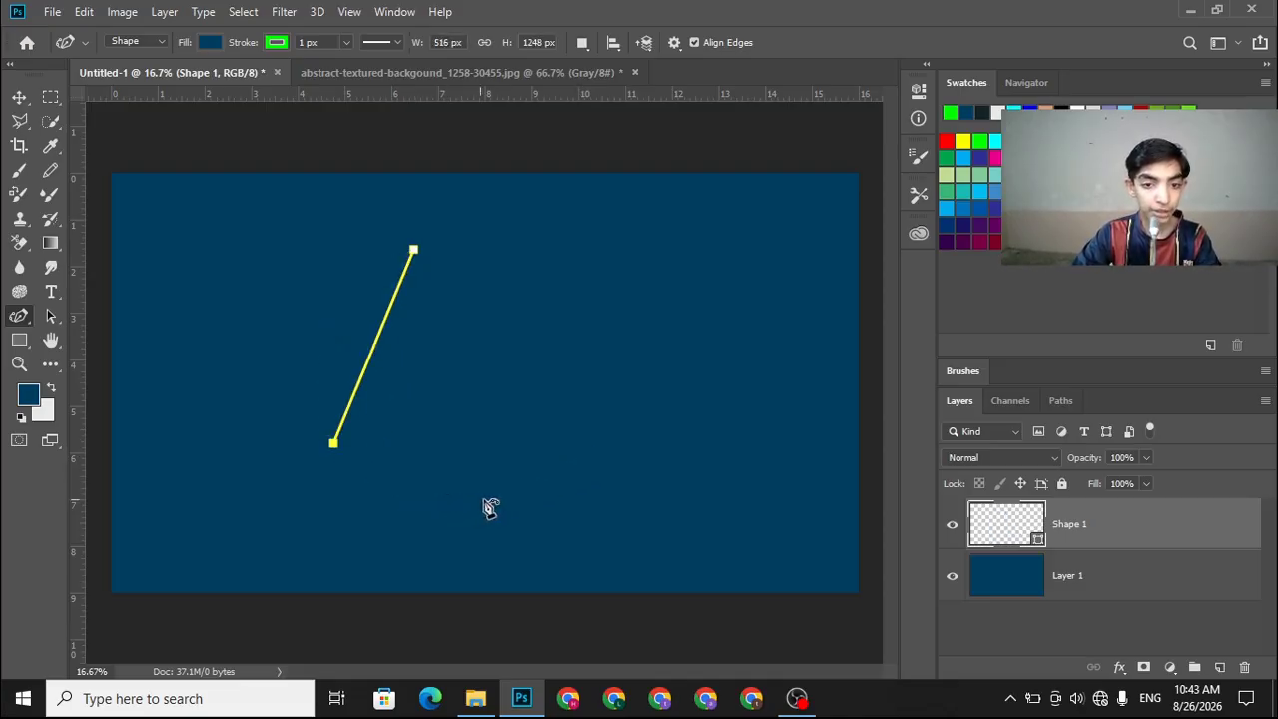
click(504, 496)
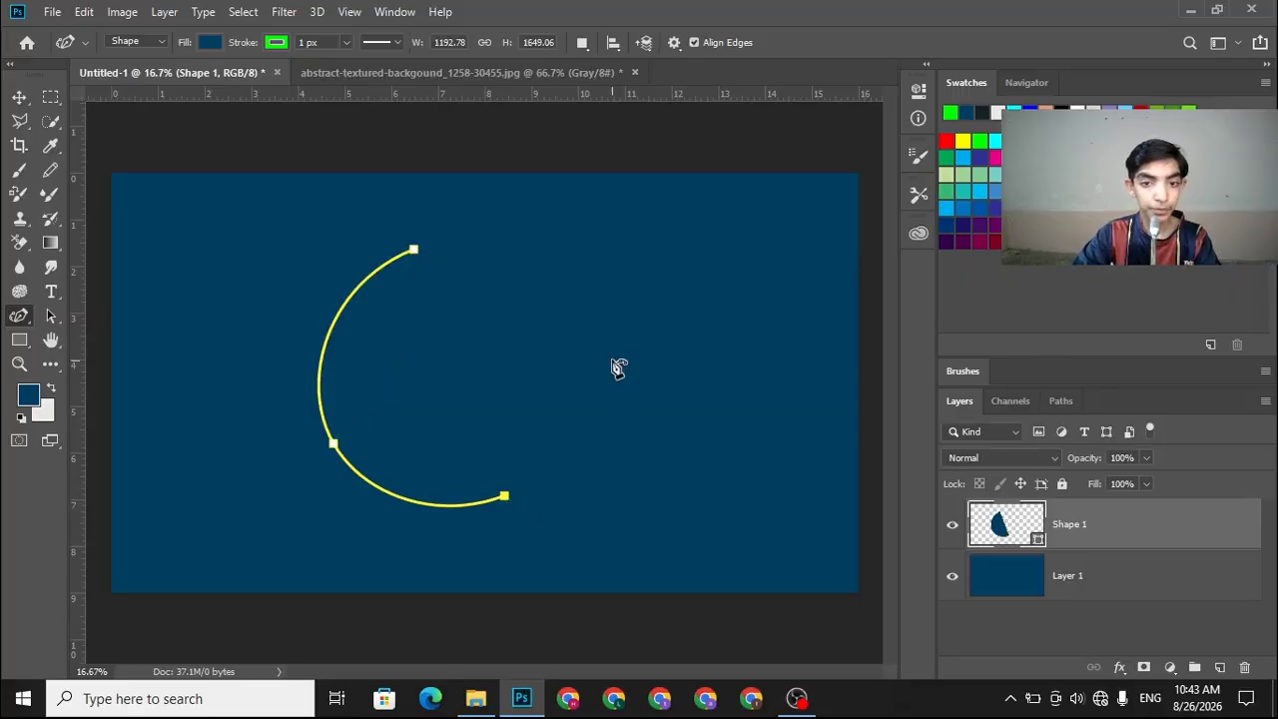
click(588, 311)
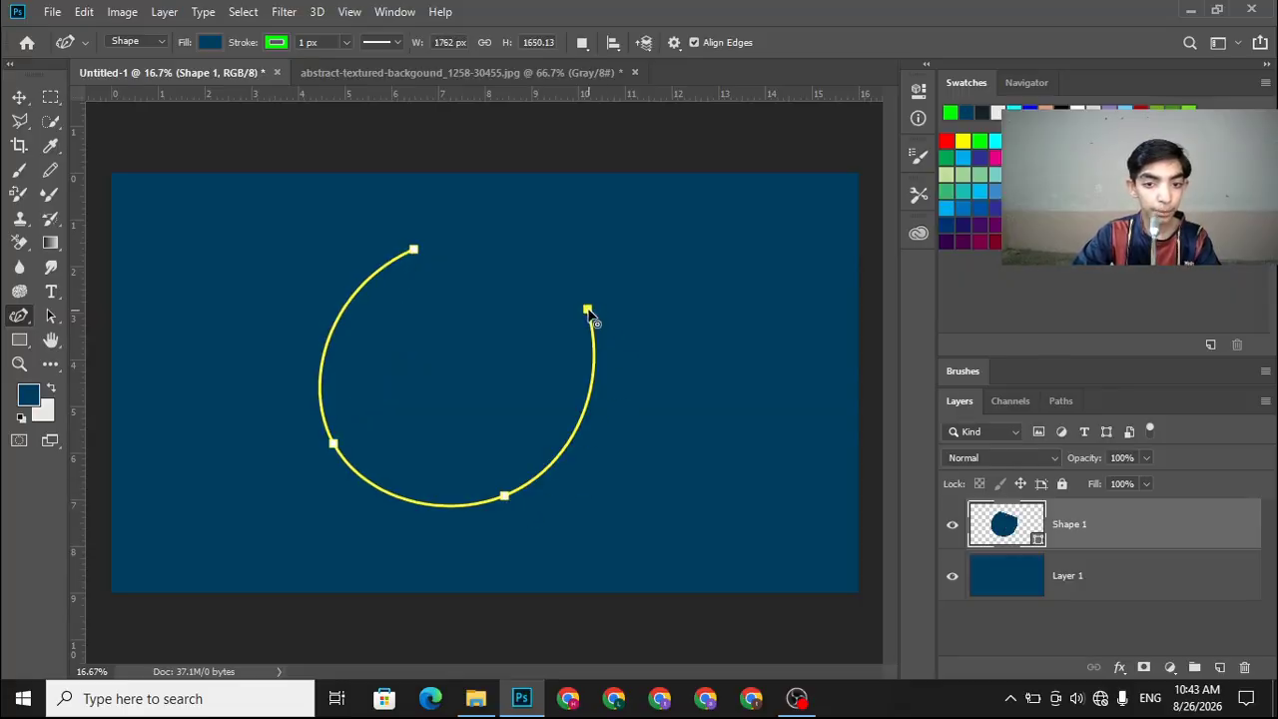
click(414, 251)
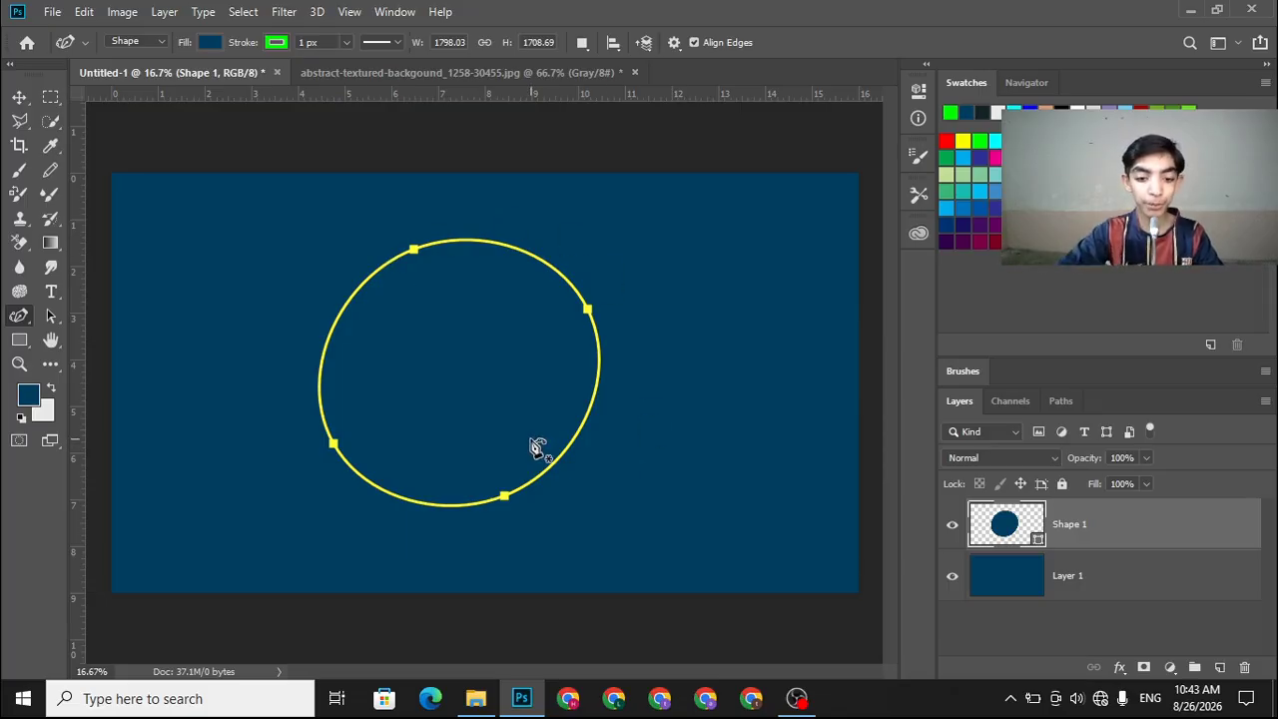
Undo all points of the nearly circular shape.
key(ctrl+z)
key(ctrl+z)
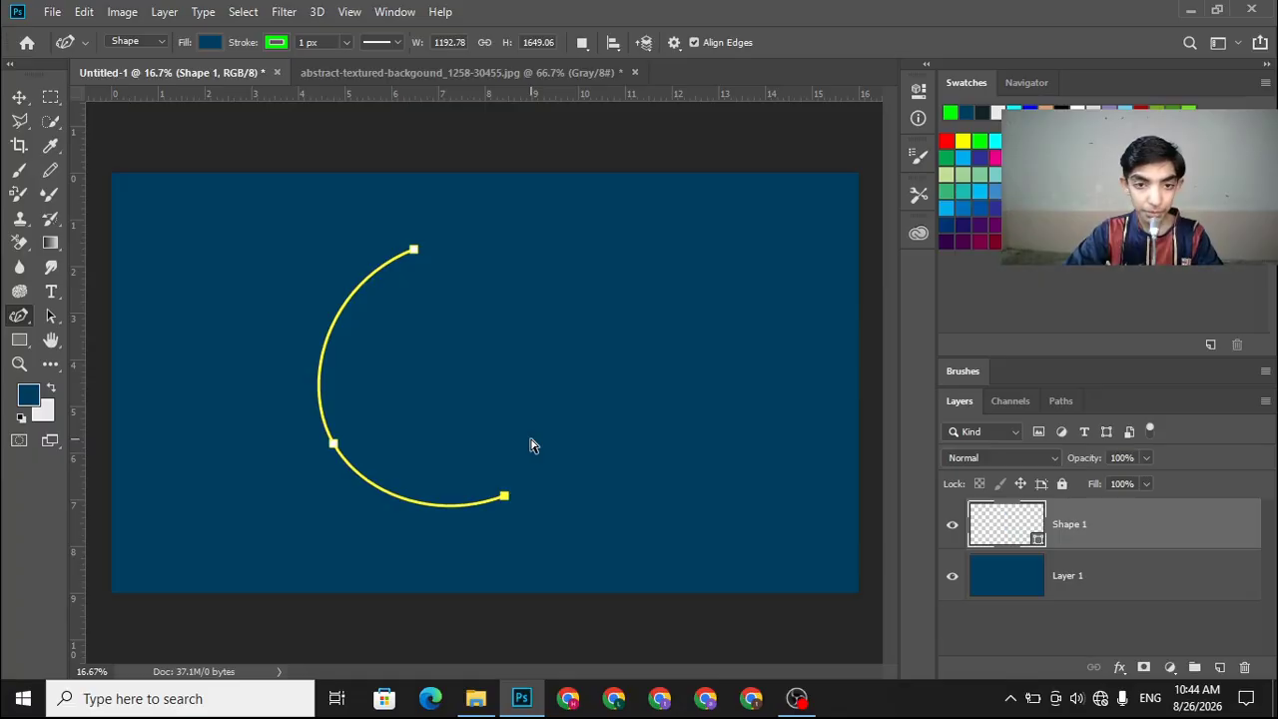
key(ctrl+z)
key(ctrl+z)
key(ctrl+z)
Draw a closed egg-like shape with six curvature points, about 1605 by 1710 px, near the canvas centre.
click(447, 225)
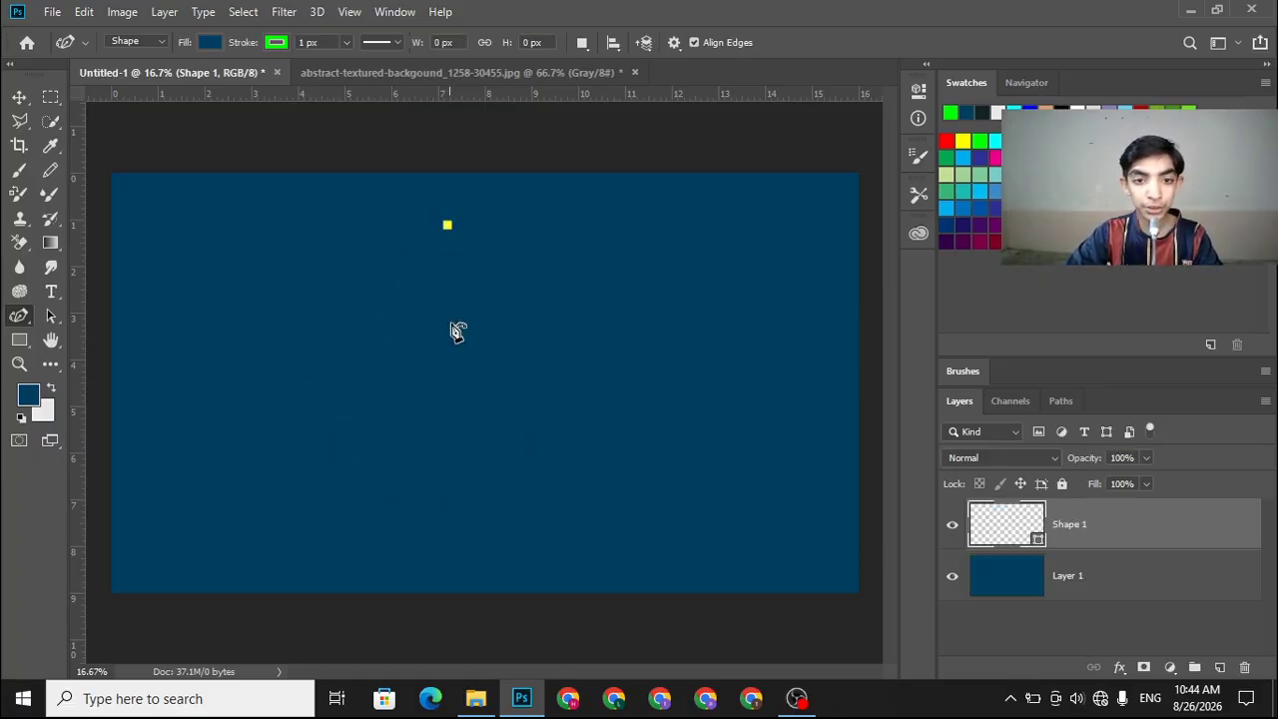
click(443, 463)
click(535, 483)
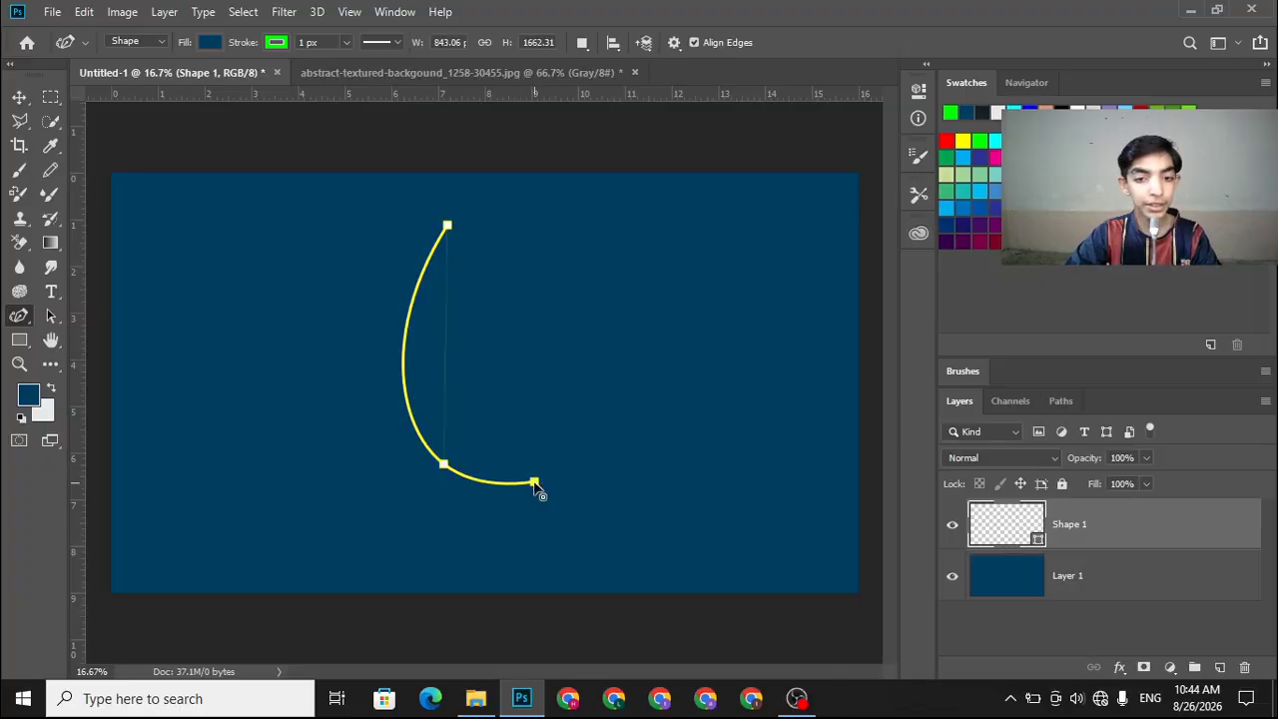
click(599, 458)
click(637, 403)
click(641, 346)
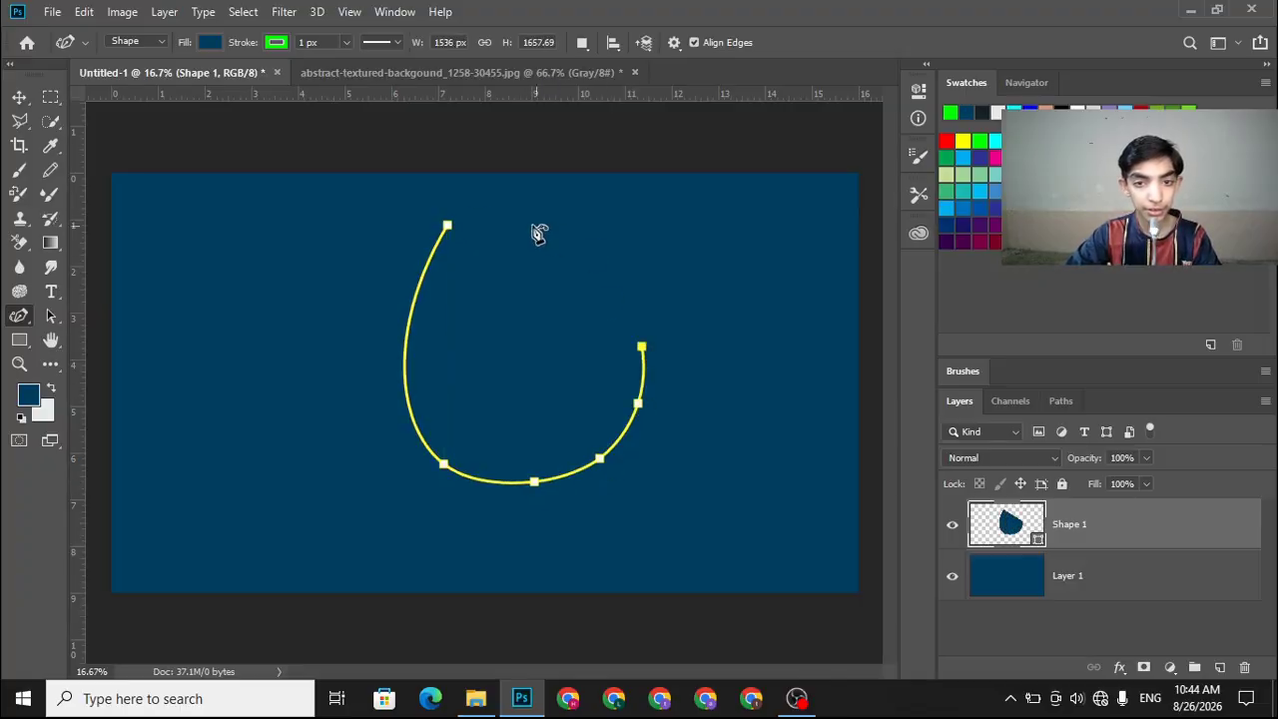
click(449, 225)
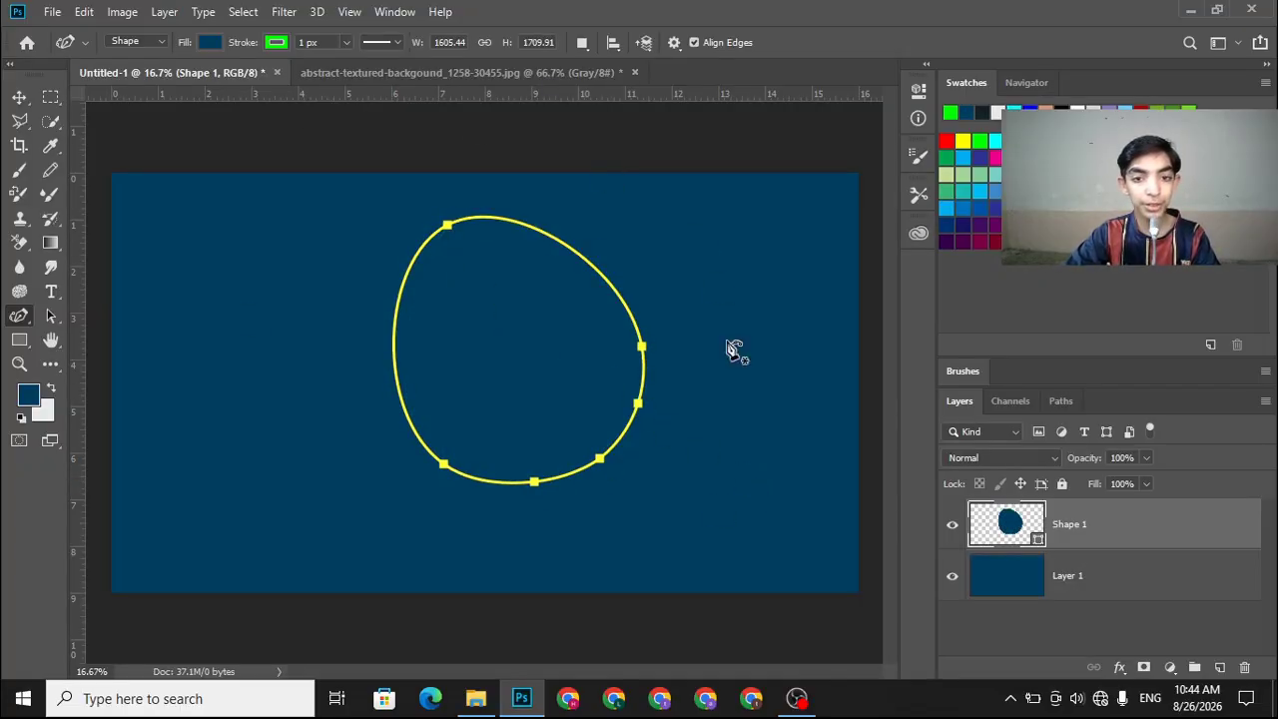
Make a selection from the egg-like path using the offered selection settings.
right_click(537, 350)
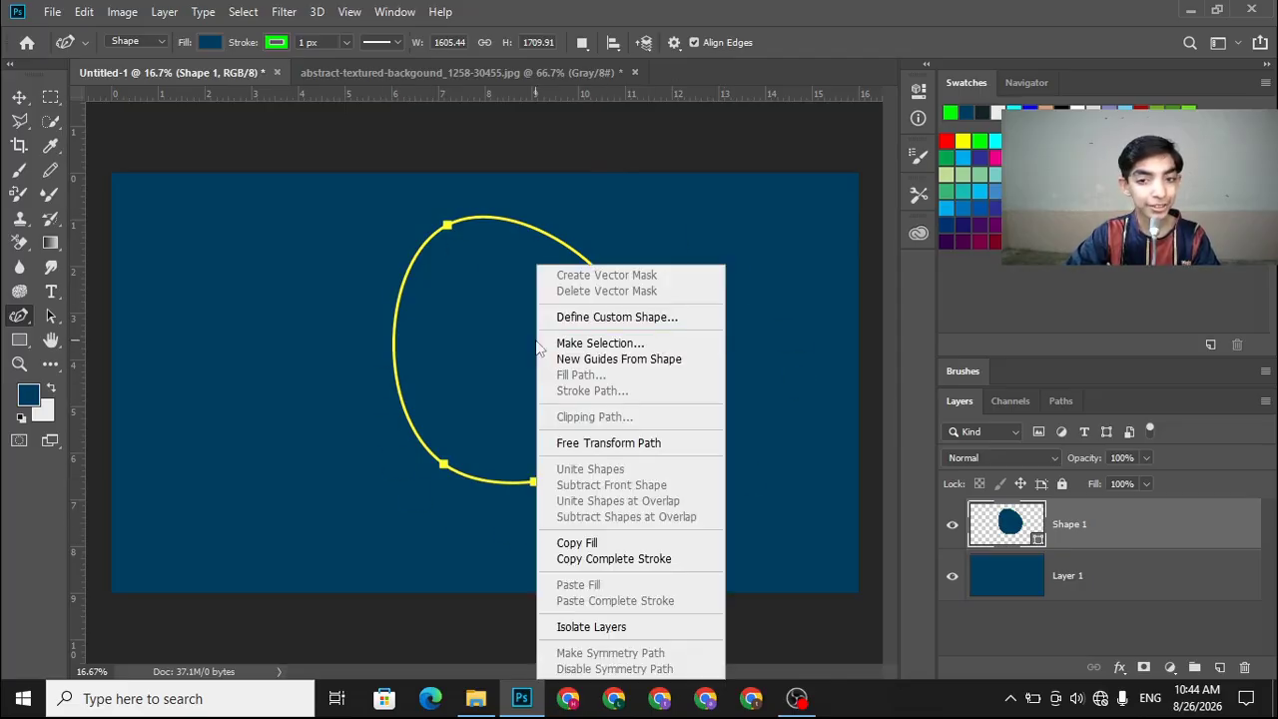
click(645, 343)
click(735, 167)
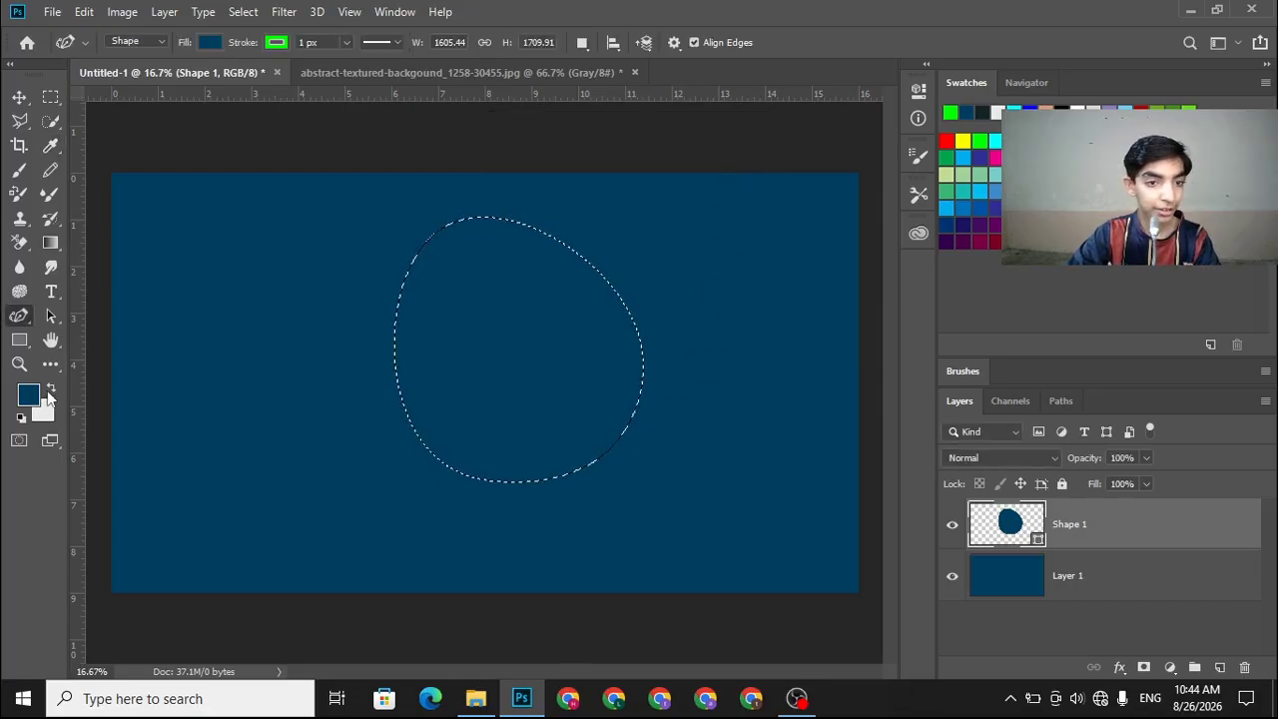
Set the foreground colour to pale cream #fff7d9.
click(28, 395)
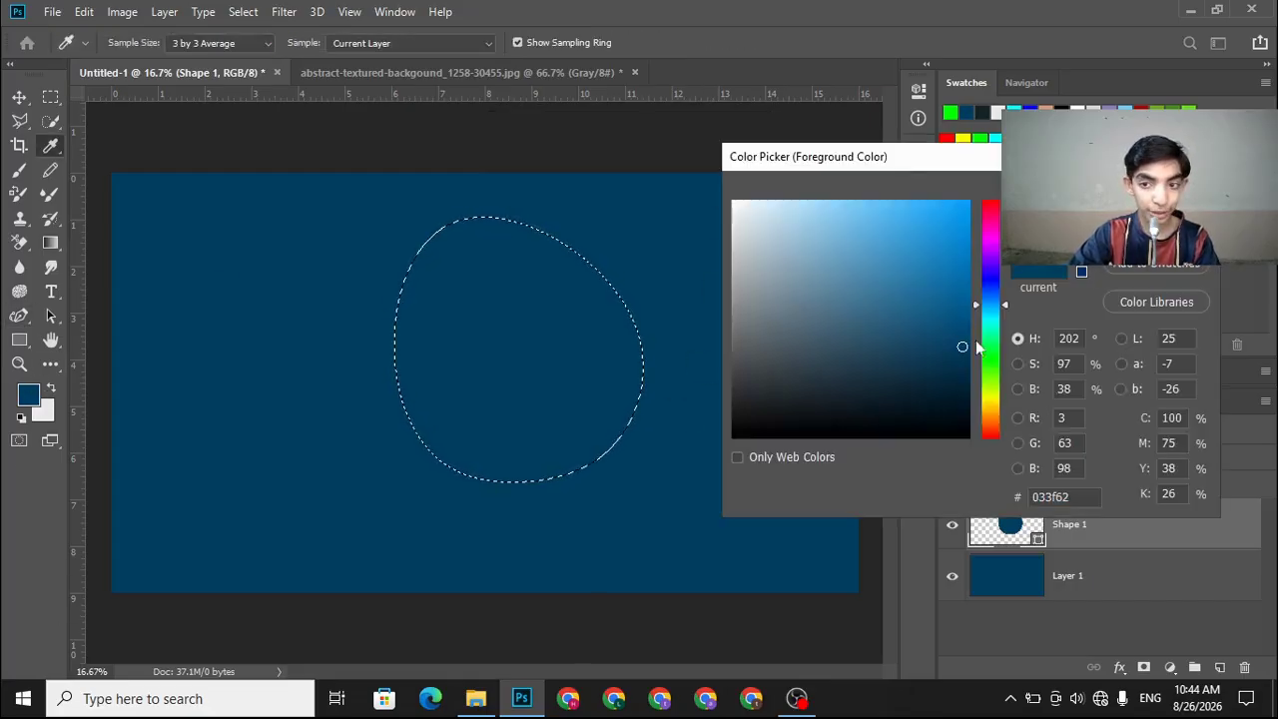
drag(990, 317, 998, 410)
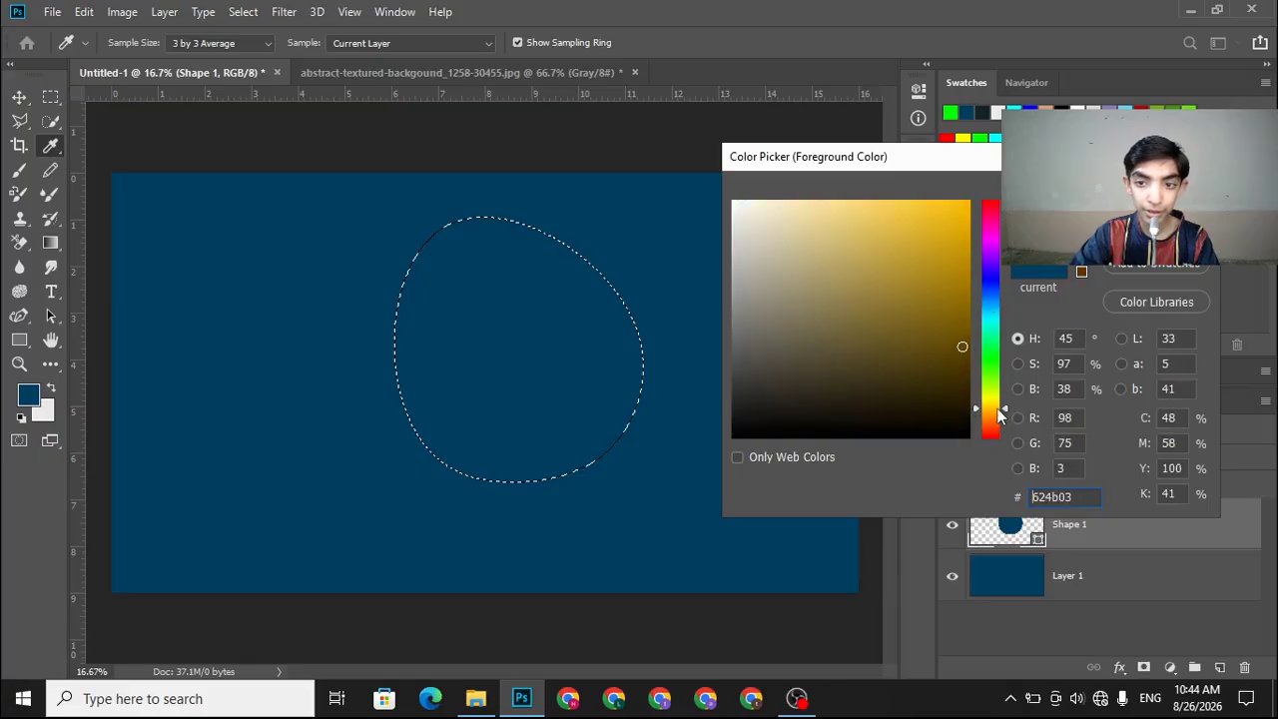
drag(879, 208, 762, 197)
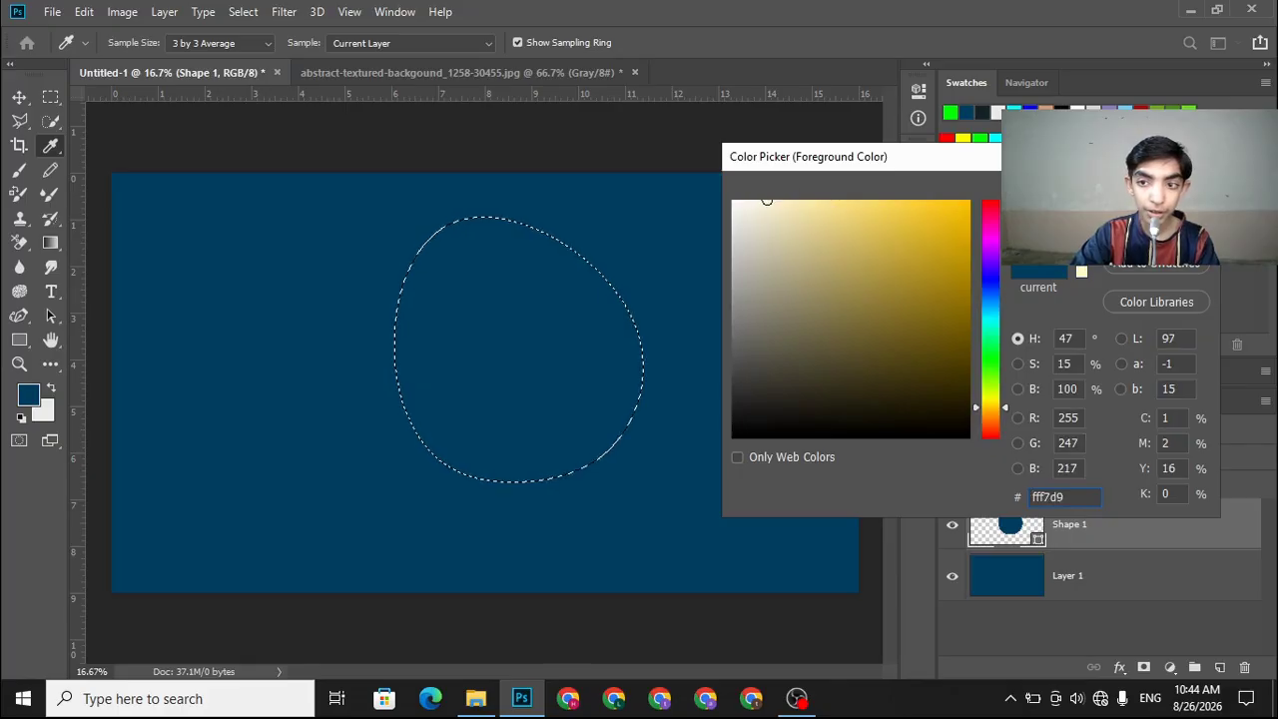
key(Return)
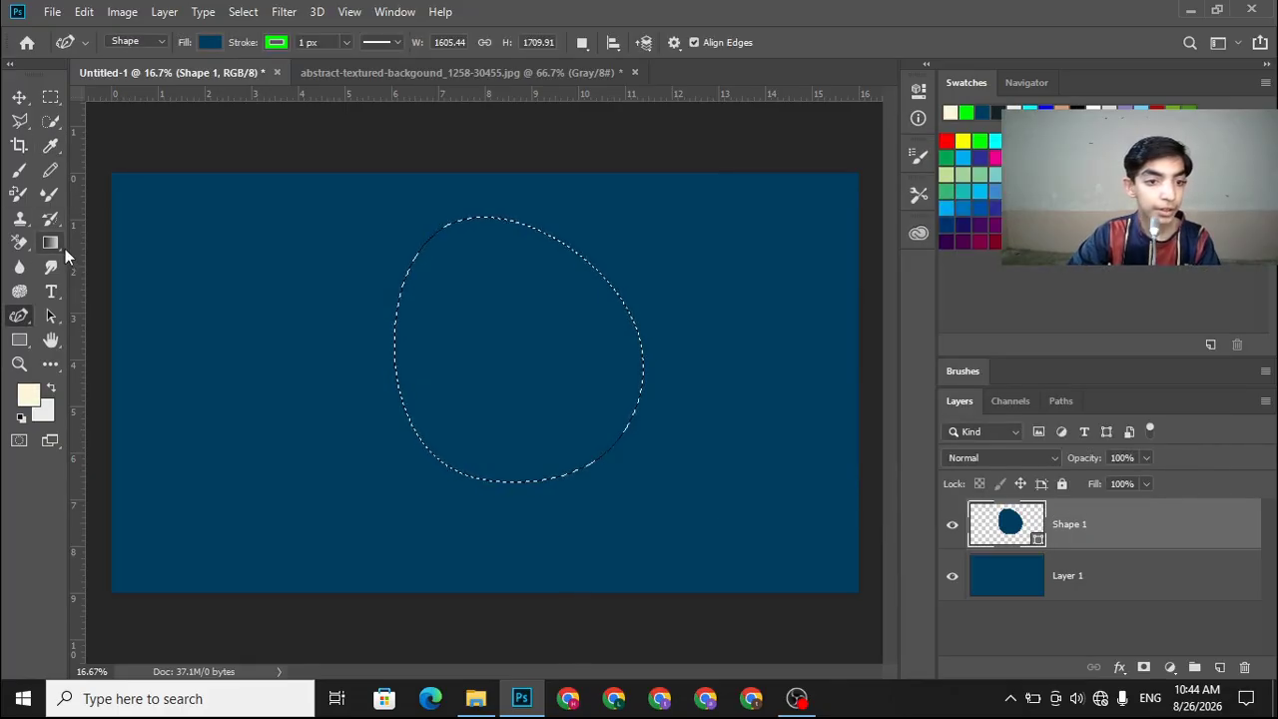
Add a new layer and paint cream strokes inside the selection with a 495 px Brush at 23% opacity.
click(19, 170)
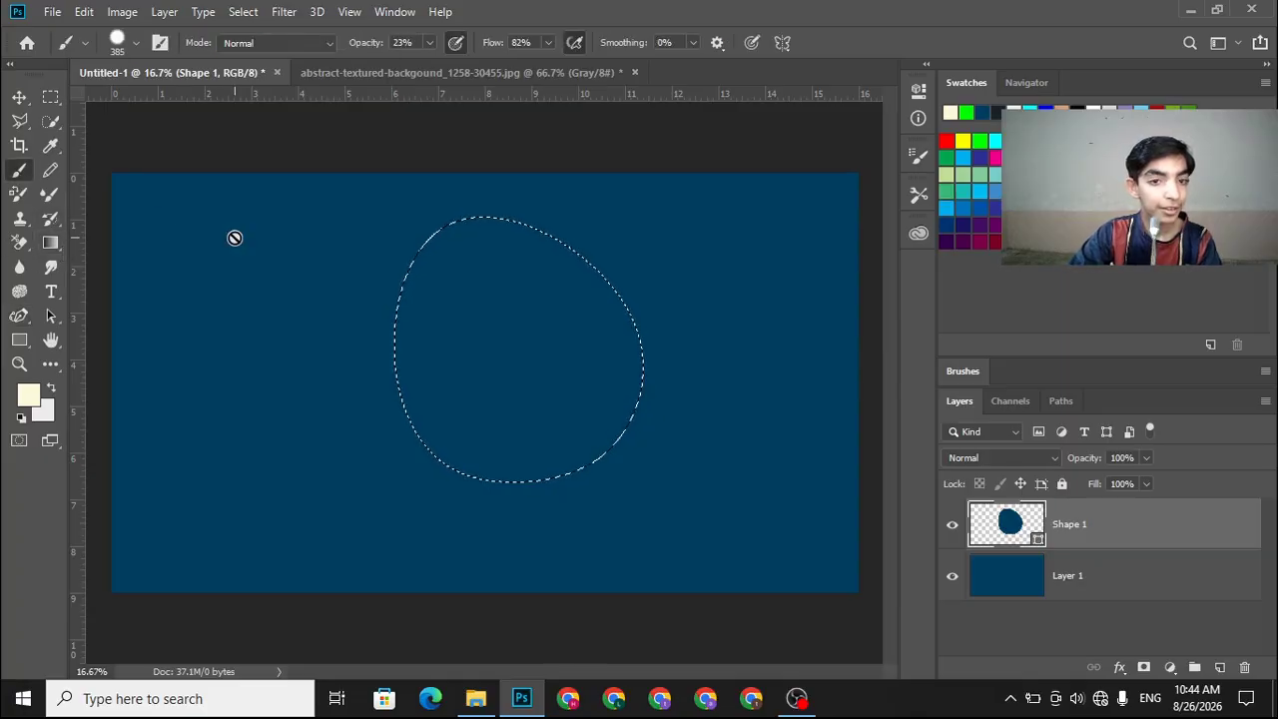
right_click(235, 238)
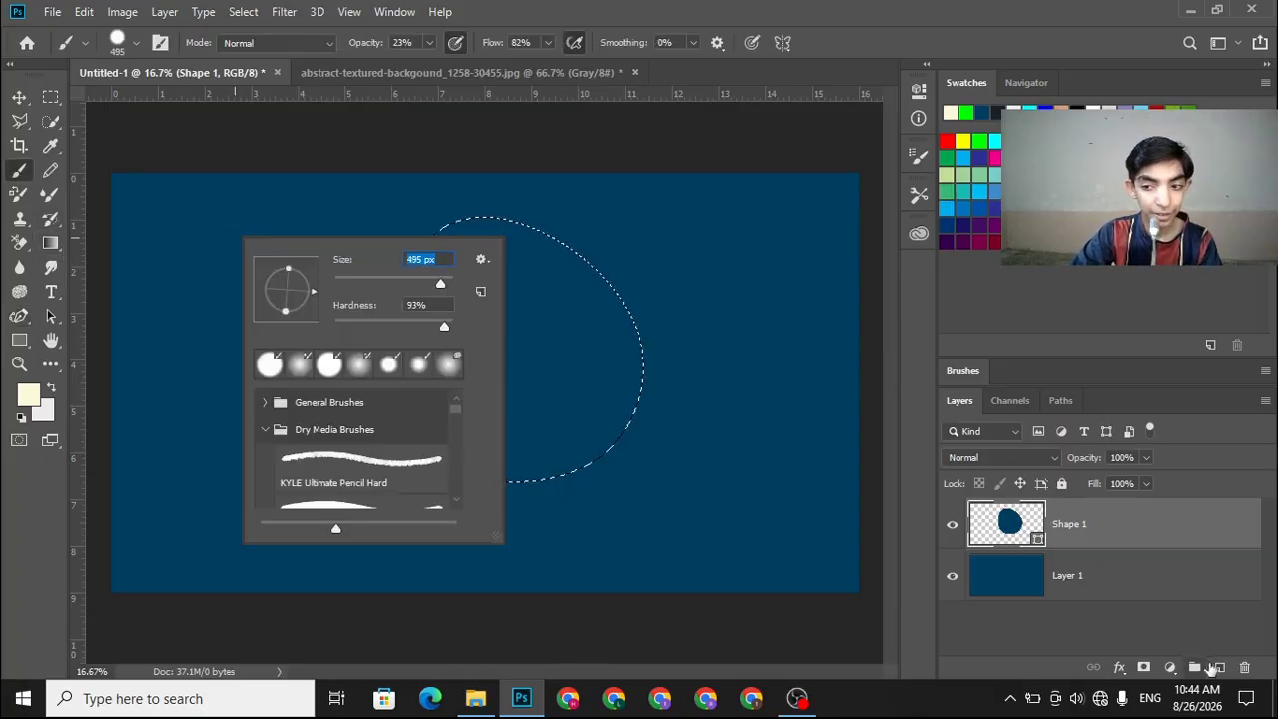
click(1219, 667)
mouse_move(449, 248)
mouse_down()
mouse_move(396, 404)
mouse_move(429, 469)
mouse_move(570, 223)
mouse_move(622, 434)
mouse_move(476, 483)
mouse_move(548, 277)
mouse_move(450, 448)
mouse_move(114, 399)
mouse_up()
click(670, 344)
drag(443, 408, 525, 416)
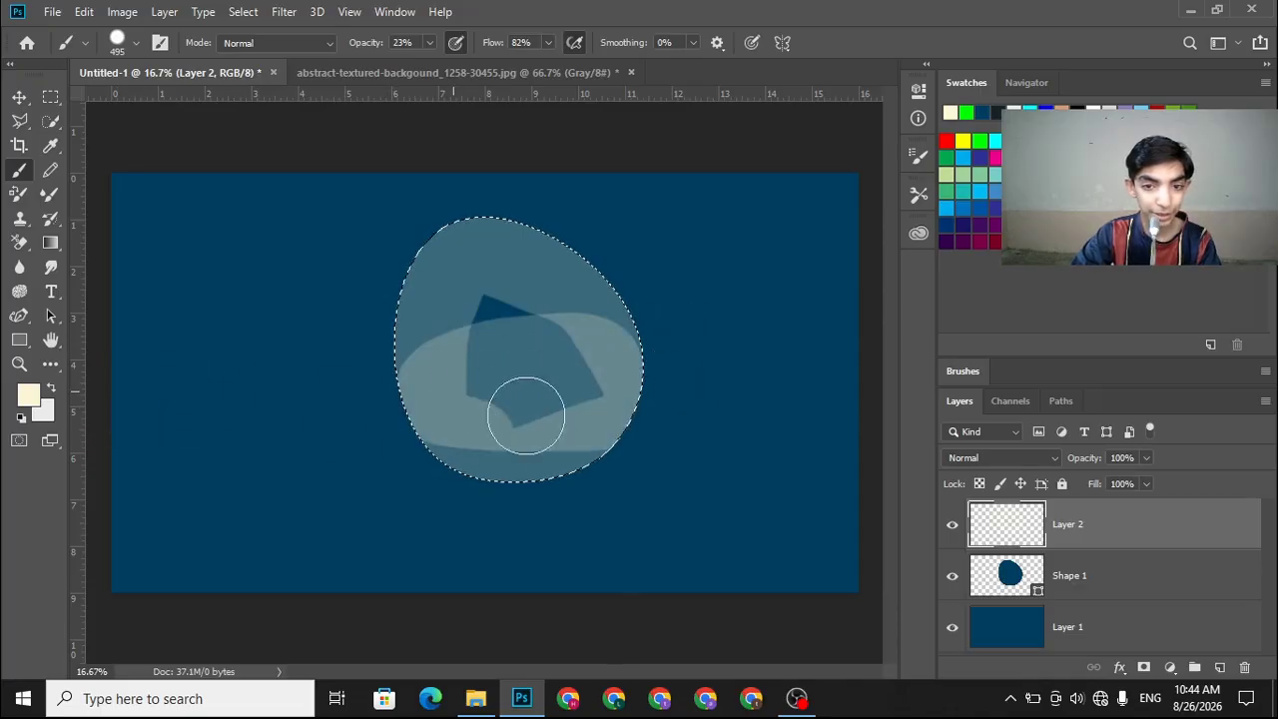
Raise the Brush opacity to 100%, paint the whole egg-shaped selection solid cream and deselect.
right_click(509, 349)
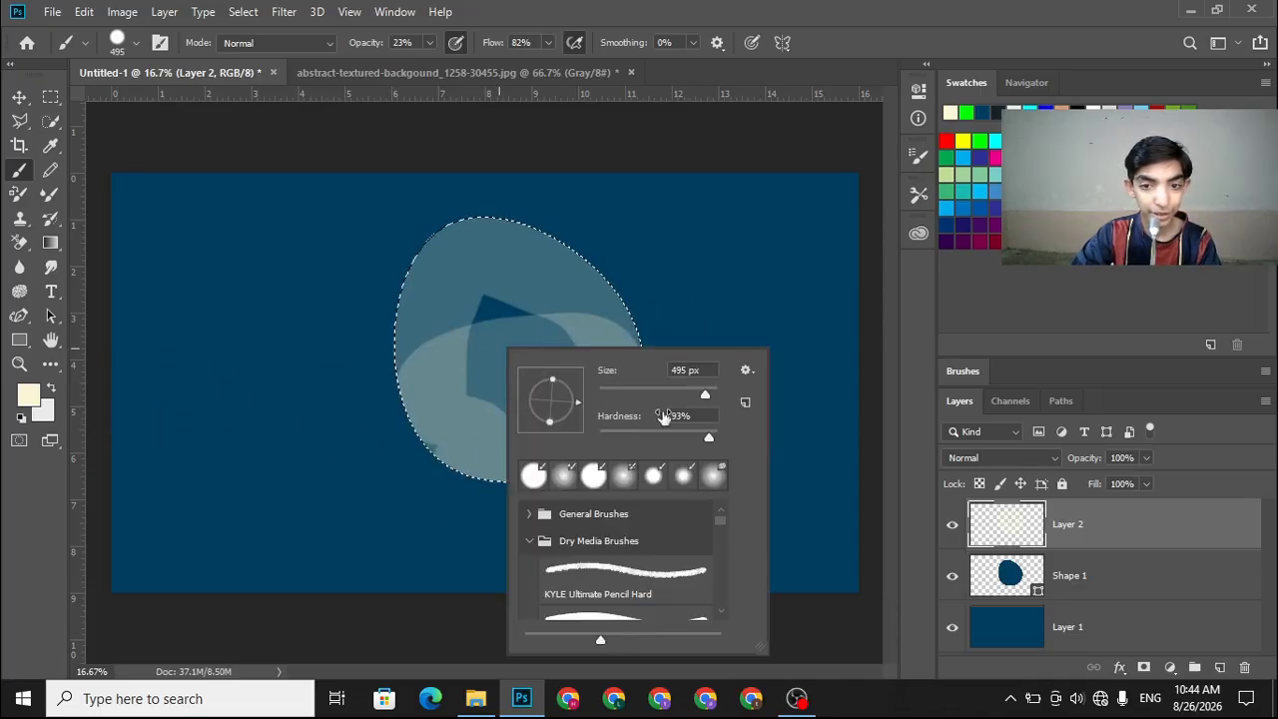
click(431, 43)
mouse_move(540, 214)
mouse_down()
mouse_move(490, 304)
mouse_move(464, 235)
mouse_move(456, 321)
mouse_move(578, 297)
mouse_move(516, 365)
mouse_move(610, 320)
mouse_move(588, 439)
mouse_move(445, 444)
mouse_move(417, 342)
mouse_move(466, 391)
mouse_move(542, 329)
mouse_up()
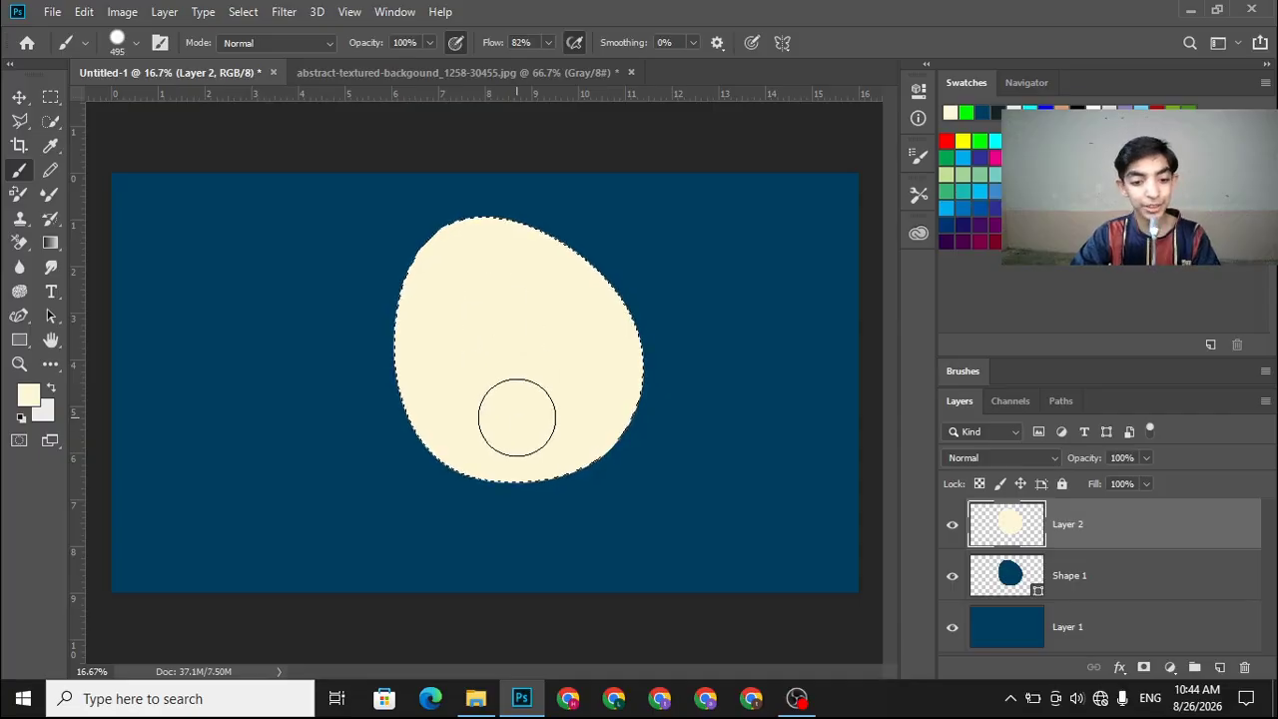
key(ctrl+d)
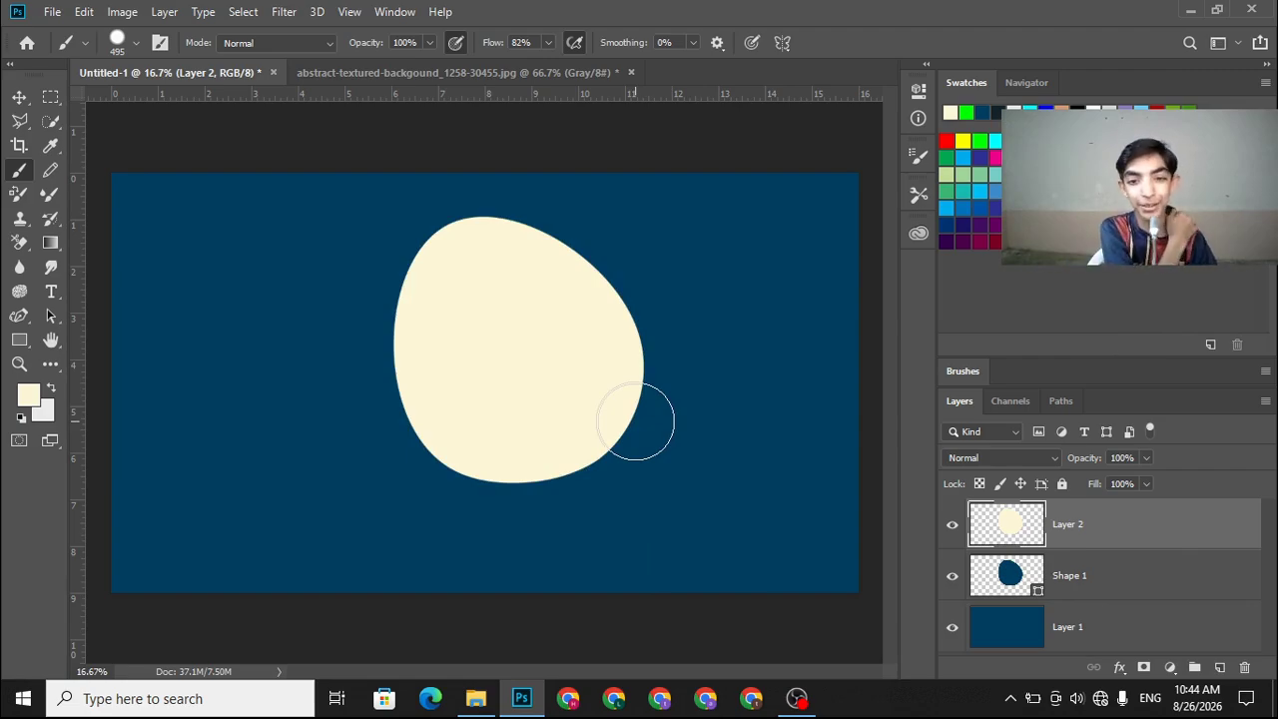
Undo the cream painting, the selection and the egg-like shape until only the plain blue layer remains.
key(ctrl+z)
key(ctrl+z)
key(ctrl+z)
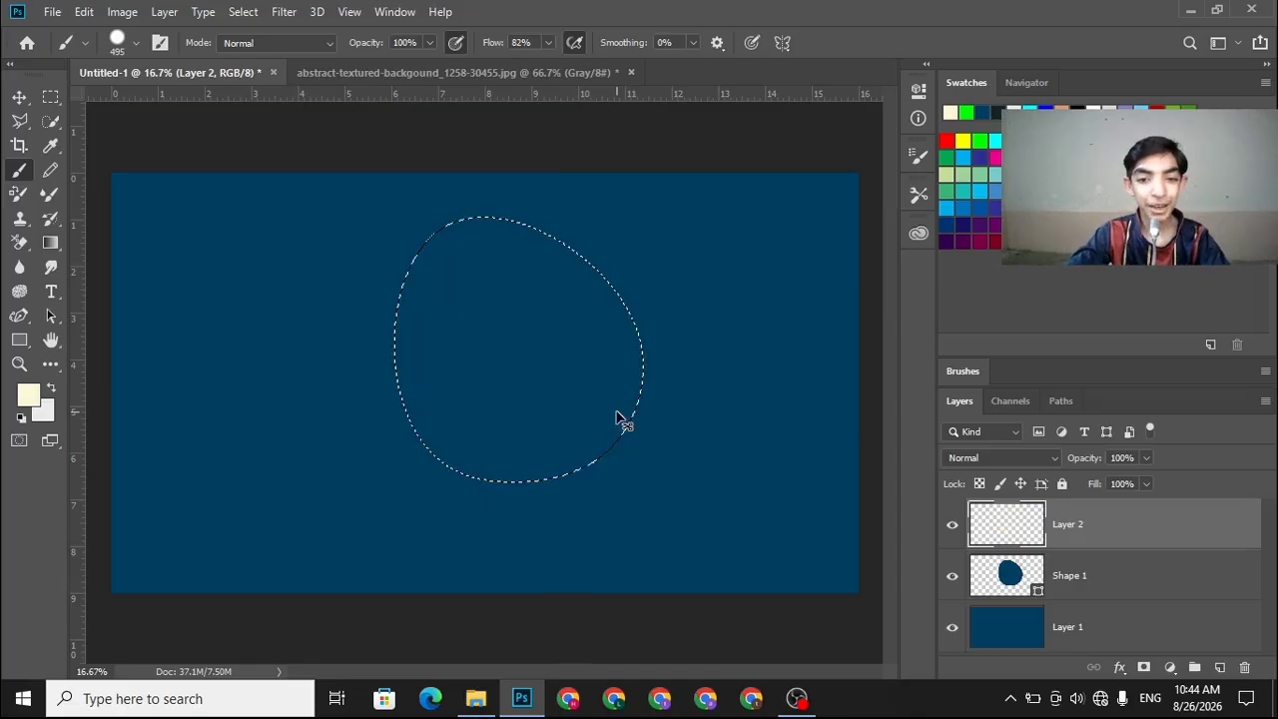
key(ctrl+z)
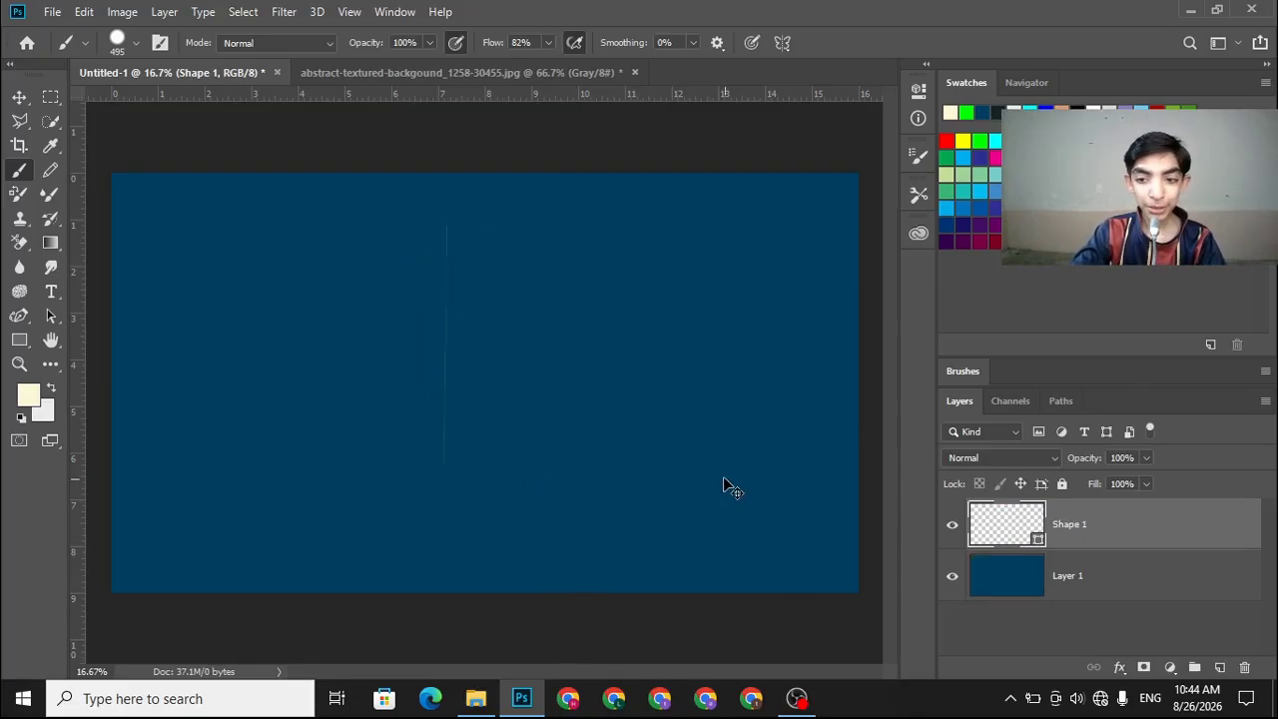
key(ctrl+z)
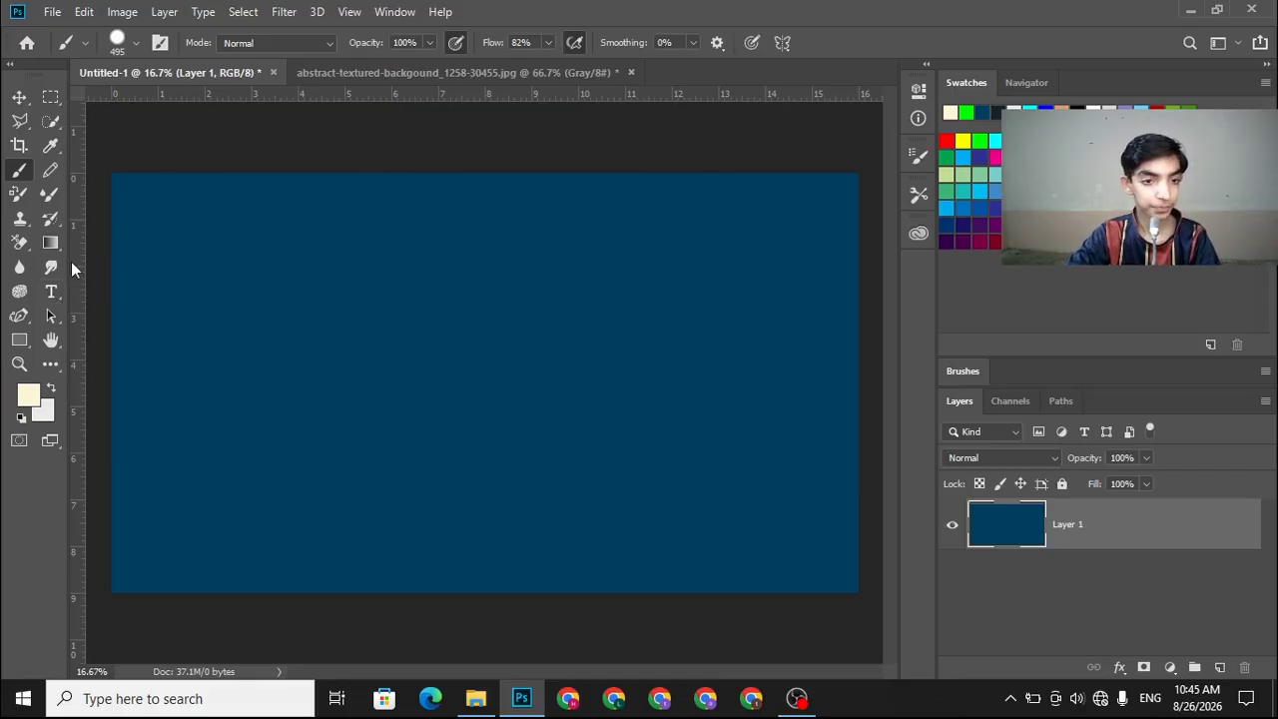
Choose the Add Anchor Point tool and add a new empty layer above the blue layer.
click(19, 341)
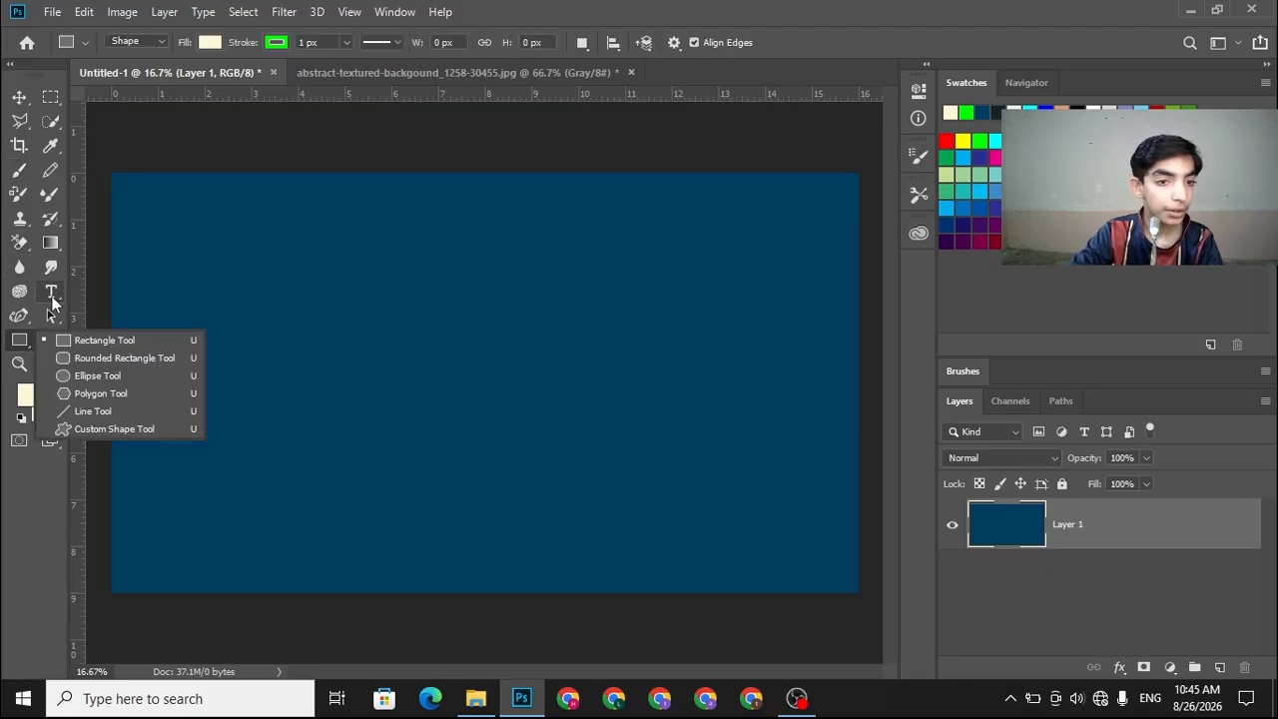
click(52, 299)
click(50, 315)
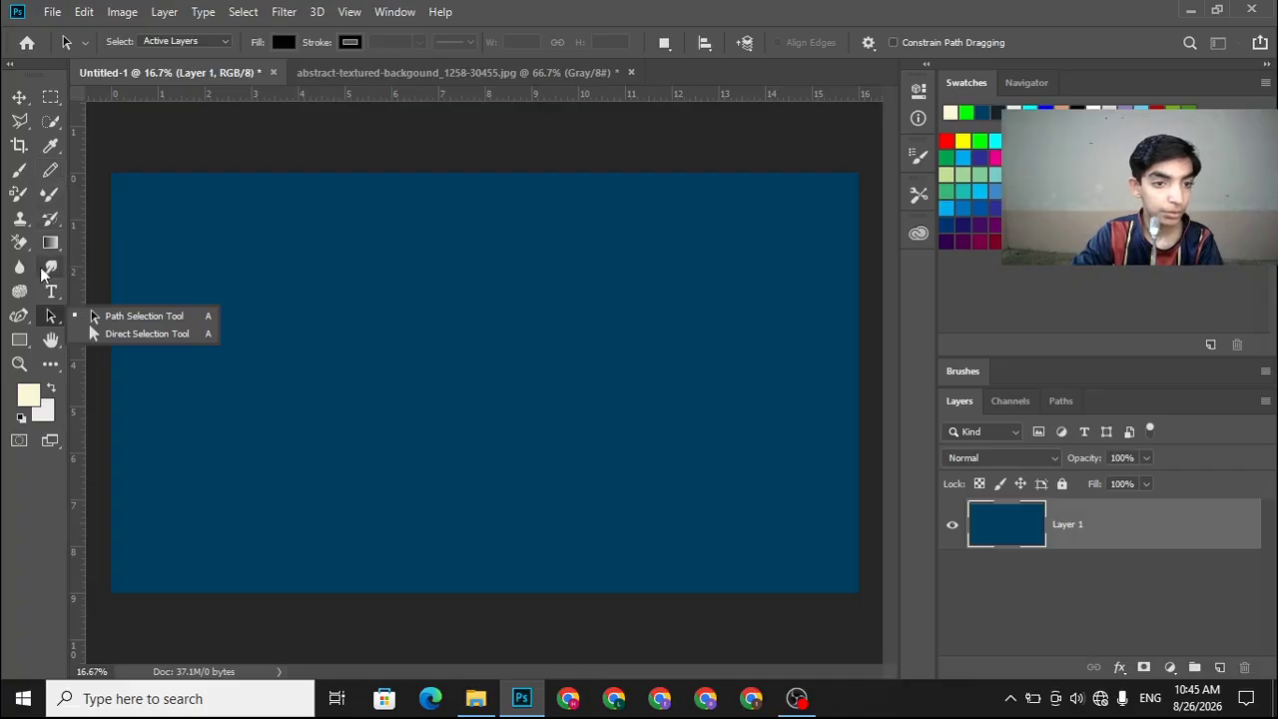
click(25, 318)
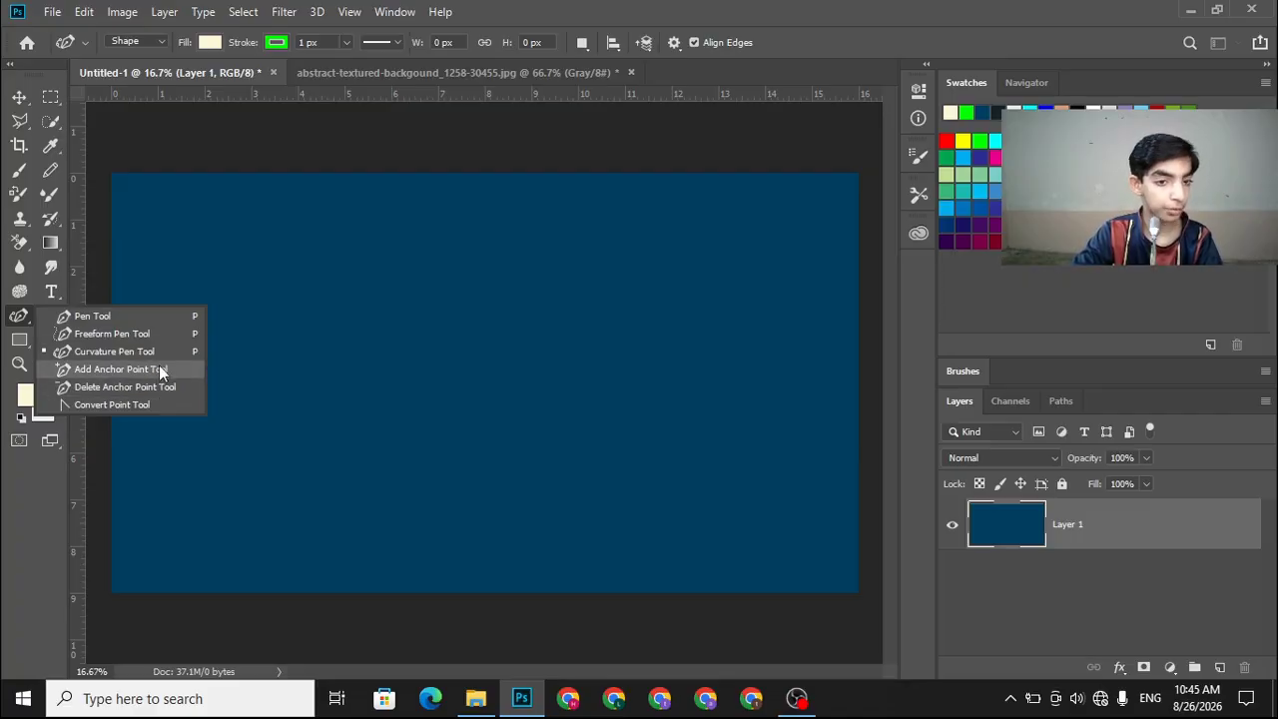
click(159, 370)
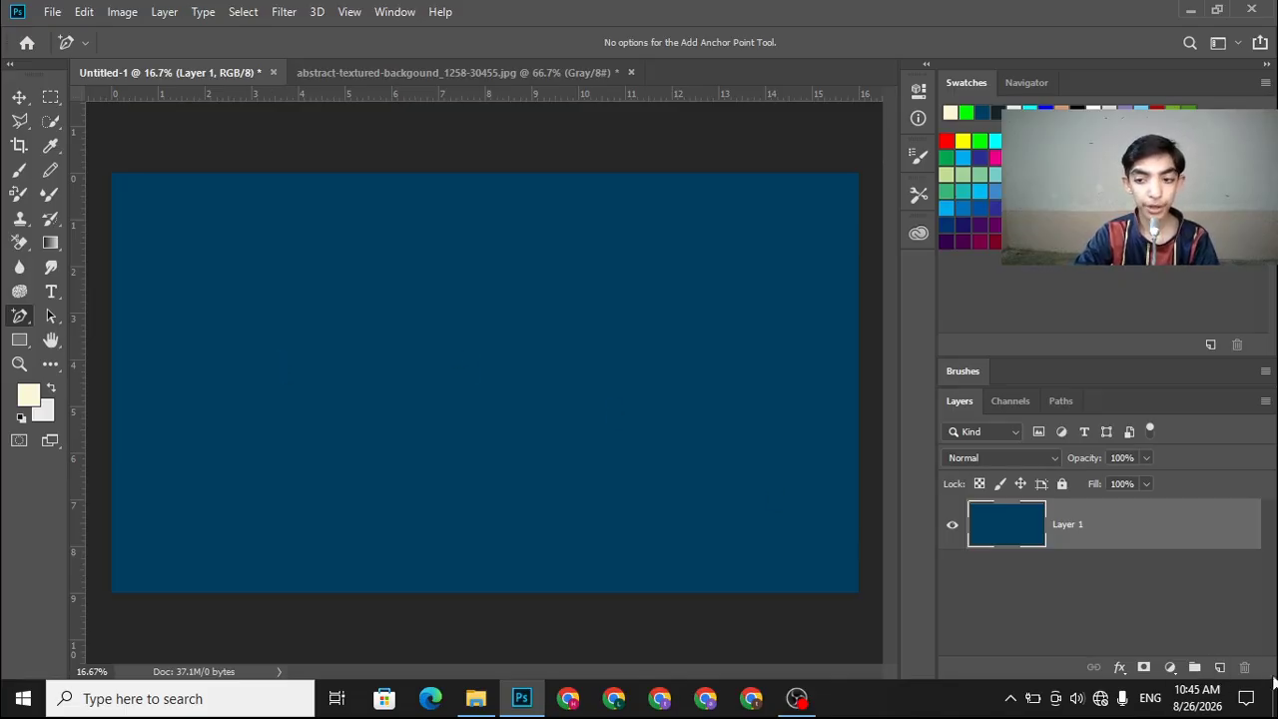
click(1220, 669)
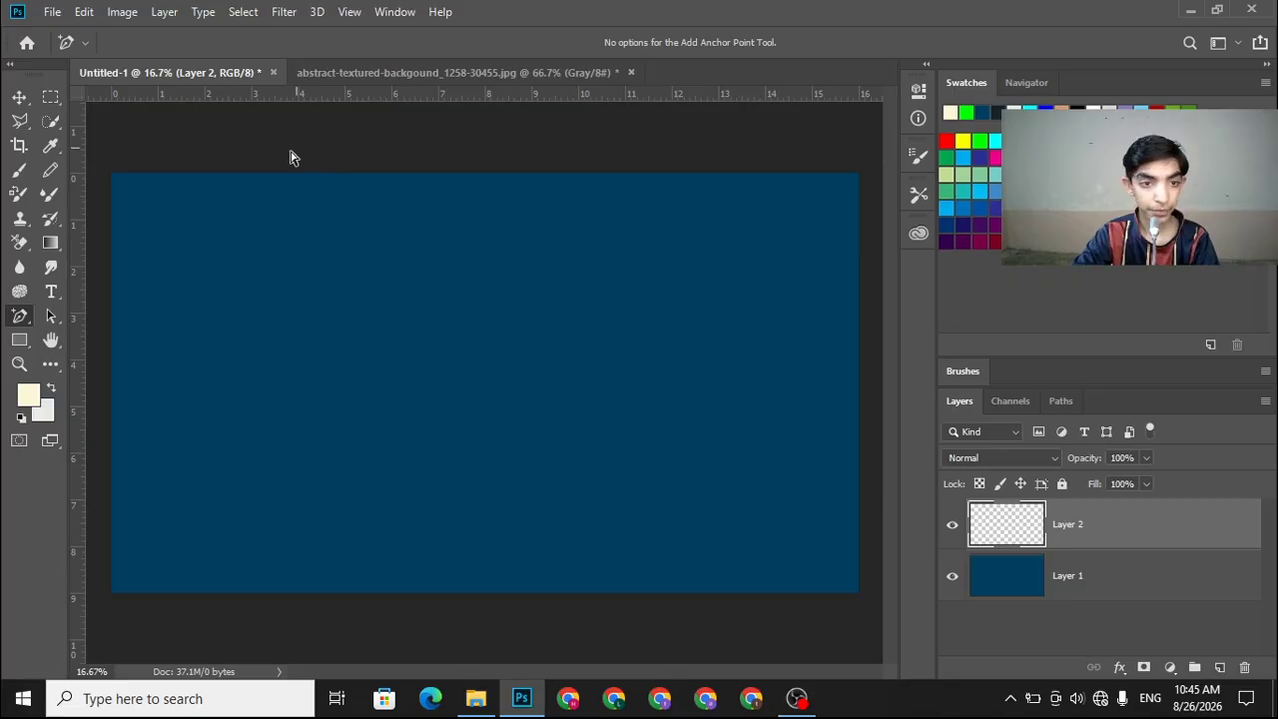
click(30, 323)
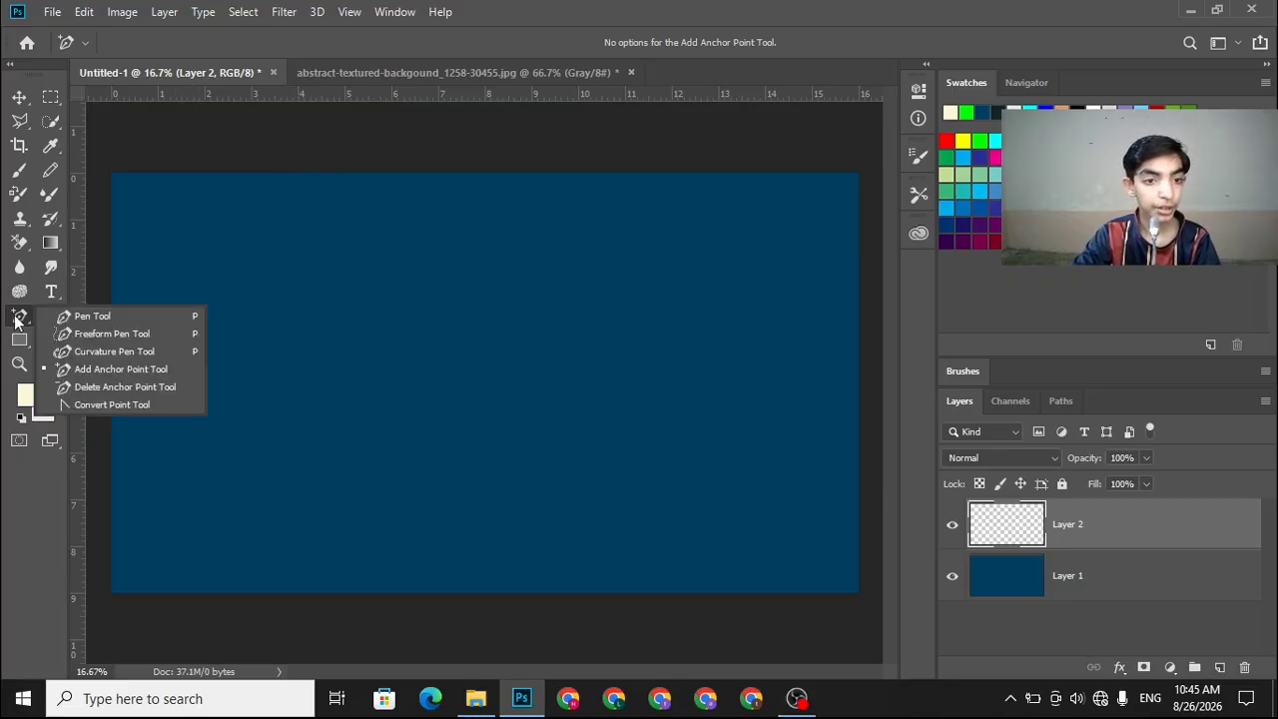
click(111, 374)
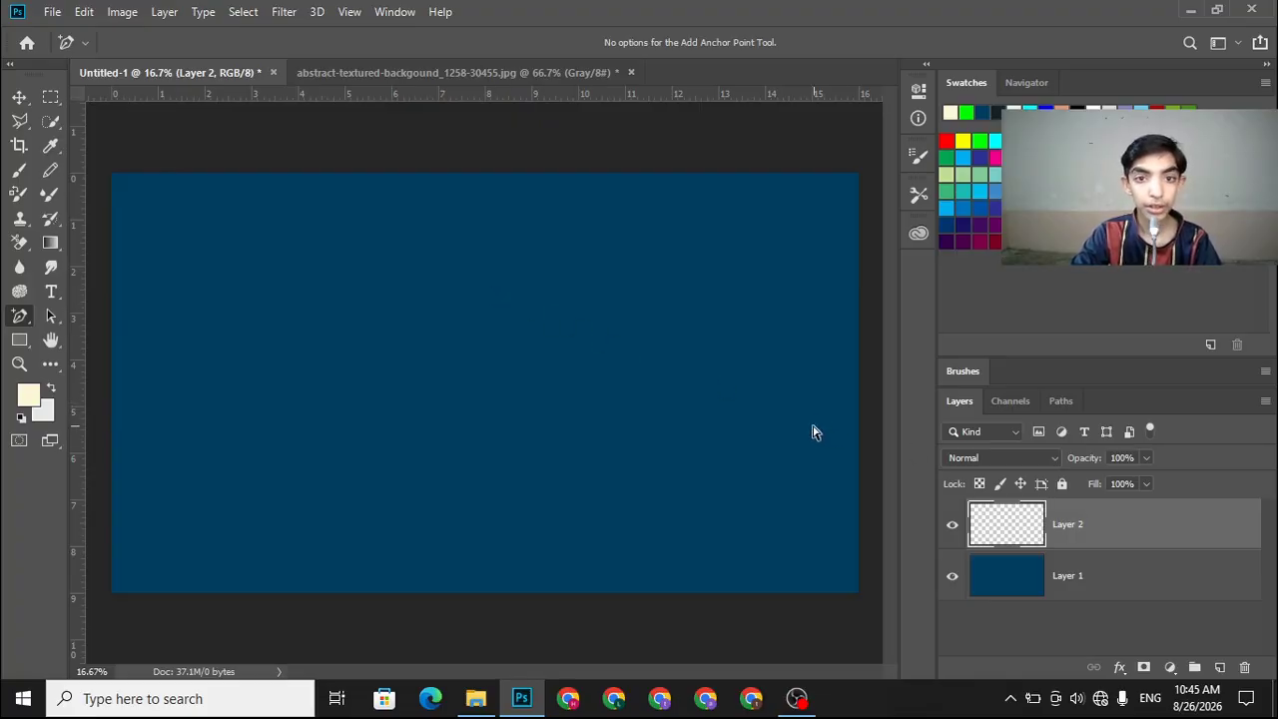
Undo the recent layer changes to bring back the white Layer 0, and redo the blue layer's visibility.
key(ctrl+z)
key(ctrl+z)
key(ctrl+z)
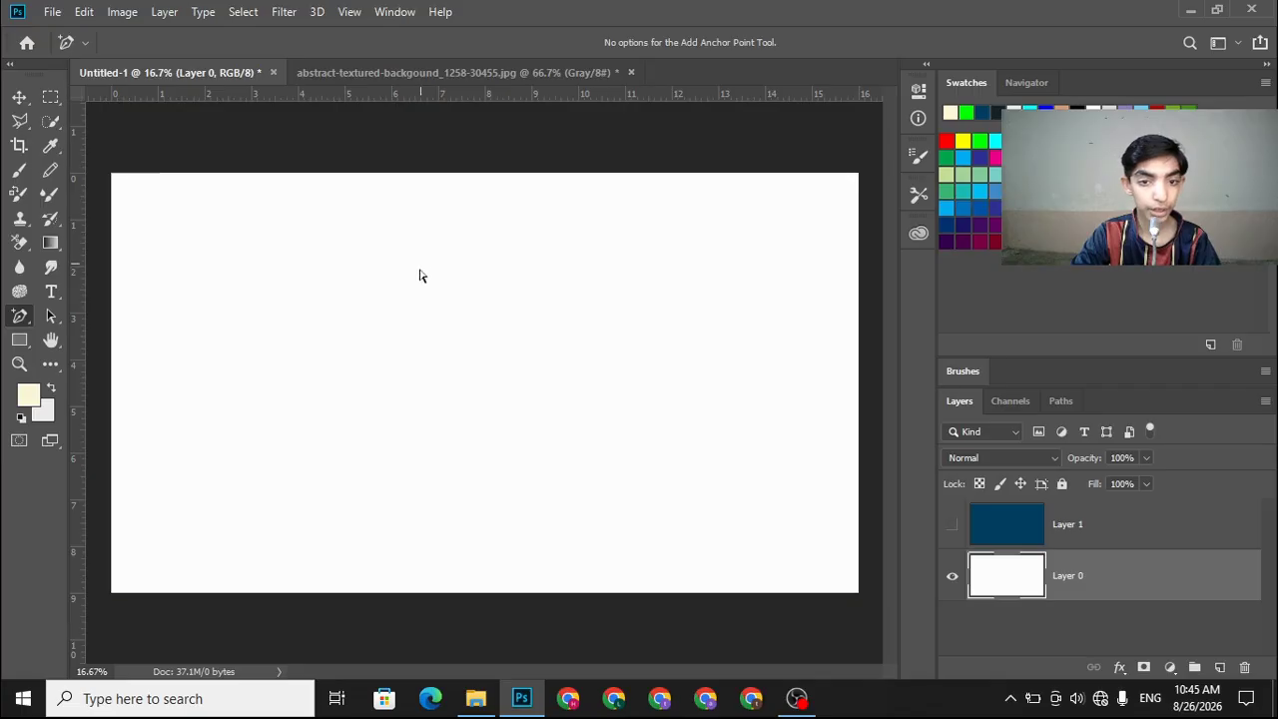
key(ctrl+shift+z)
Draw a closed seven-sided straight-edged polygon with the Pen tool, about 2646 by 1800 px, around the canvas centre.
right_click(21, 317)
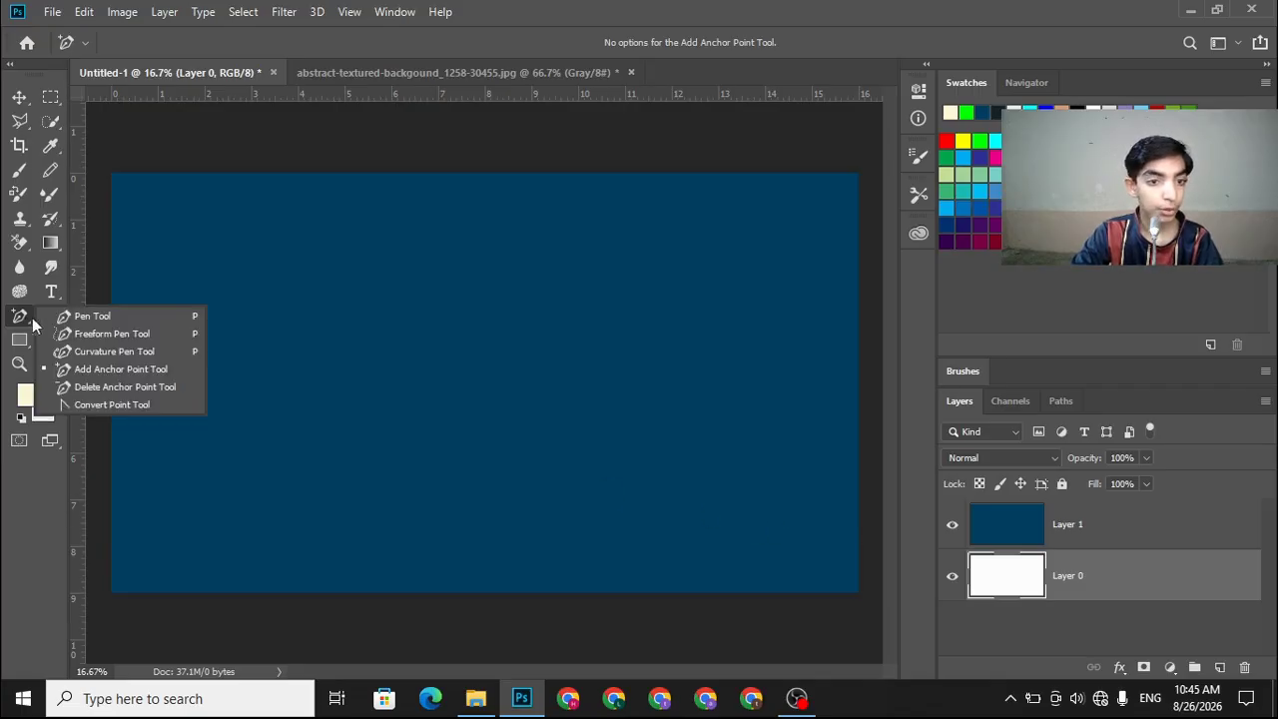
click(114, 353)
right_click(19, 317)
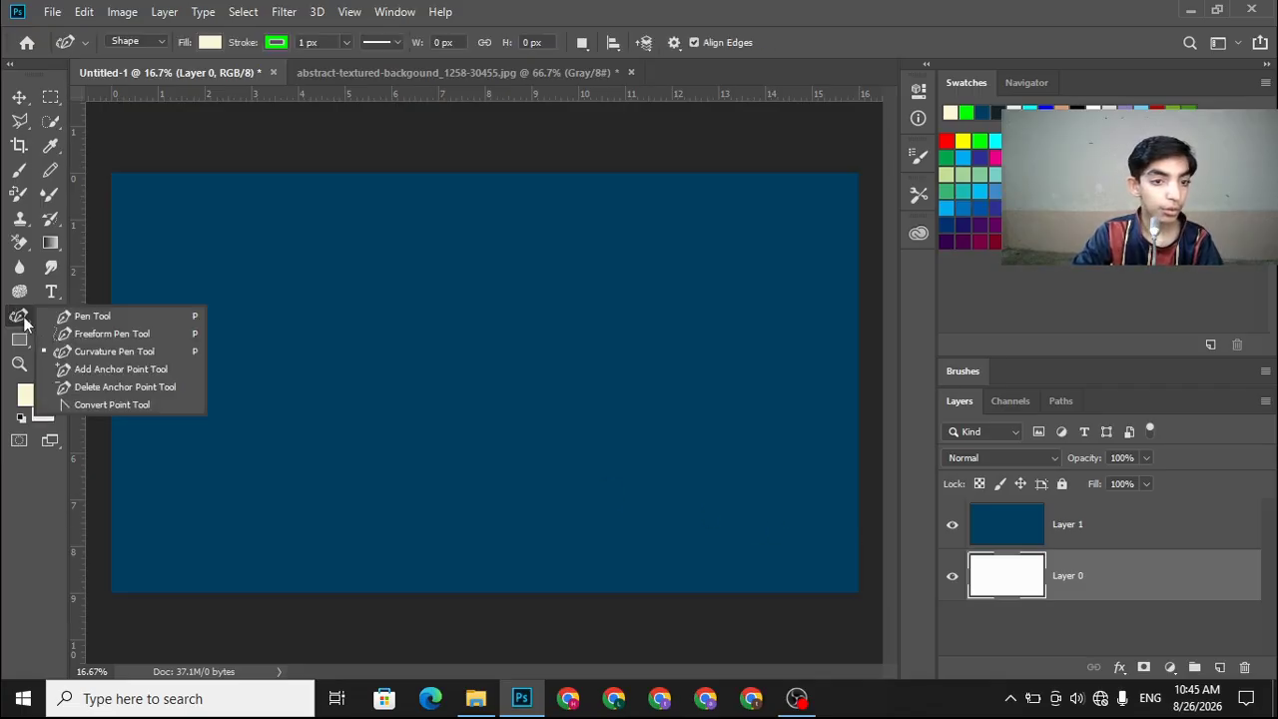
click(134, 318)
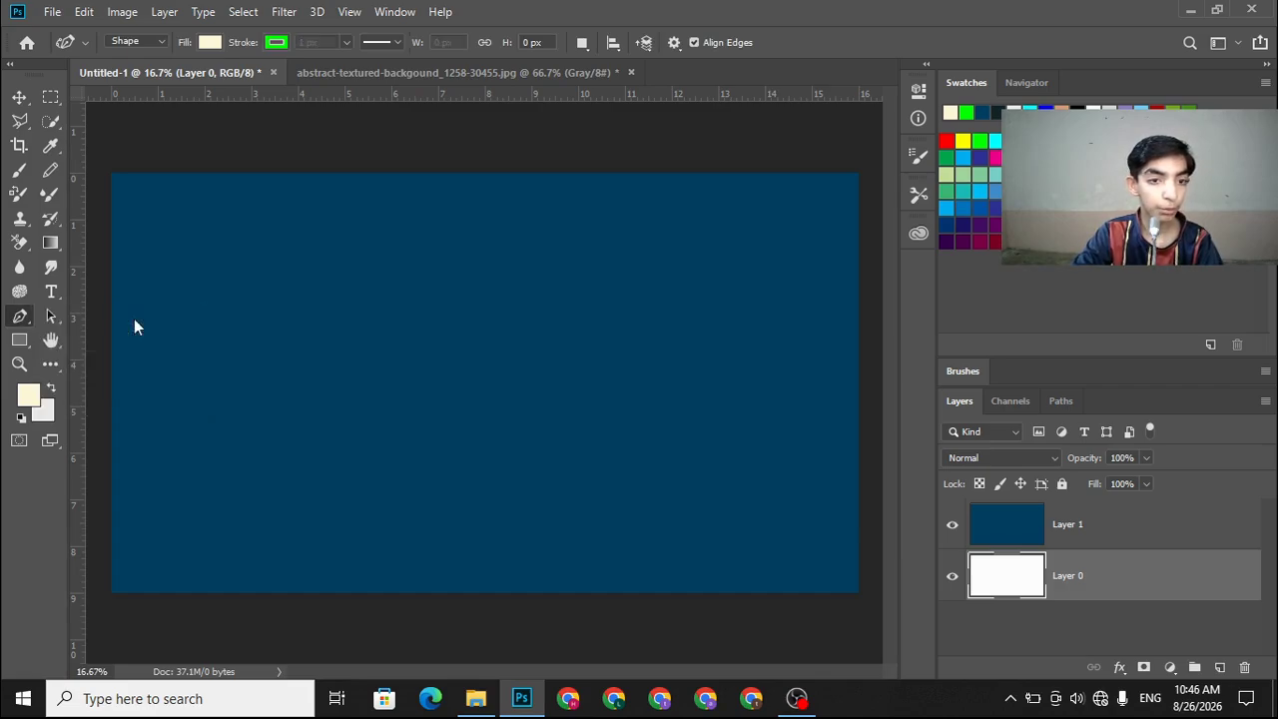
click(419, 227)
click(284, 344)
click(340, 483)
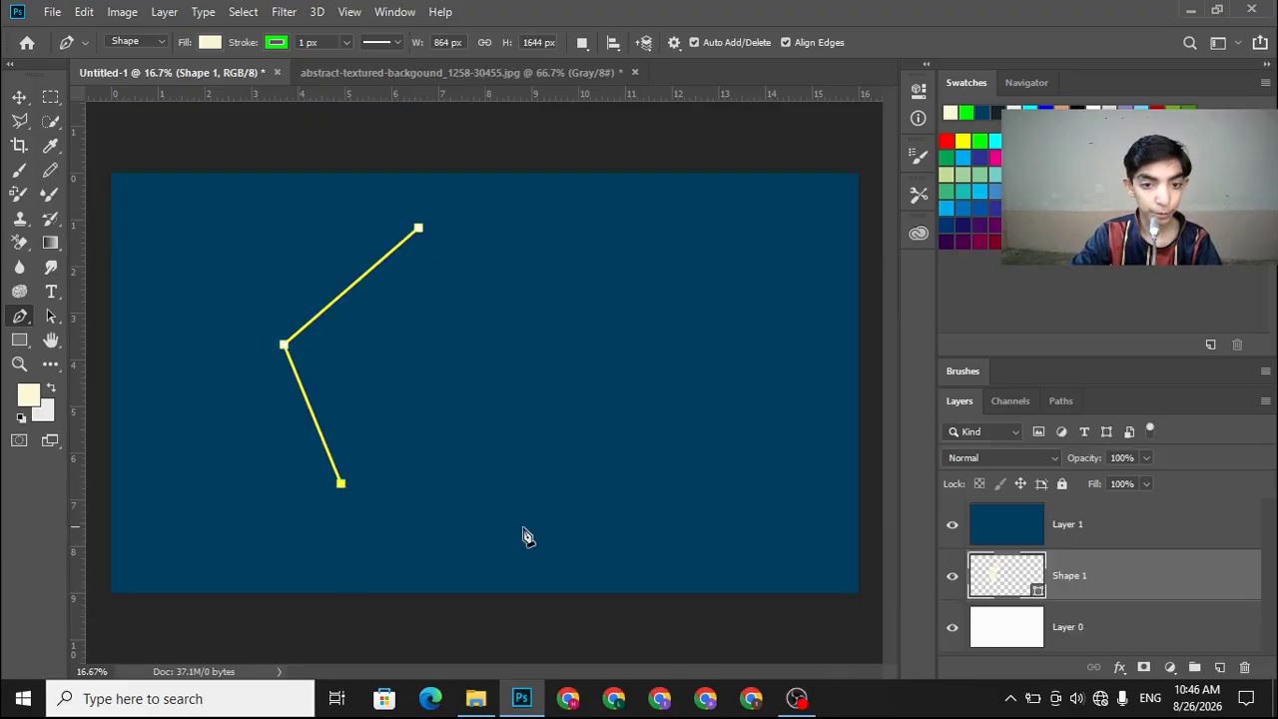
click(570, 504)
click(696, 396)
click(669, 290)
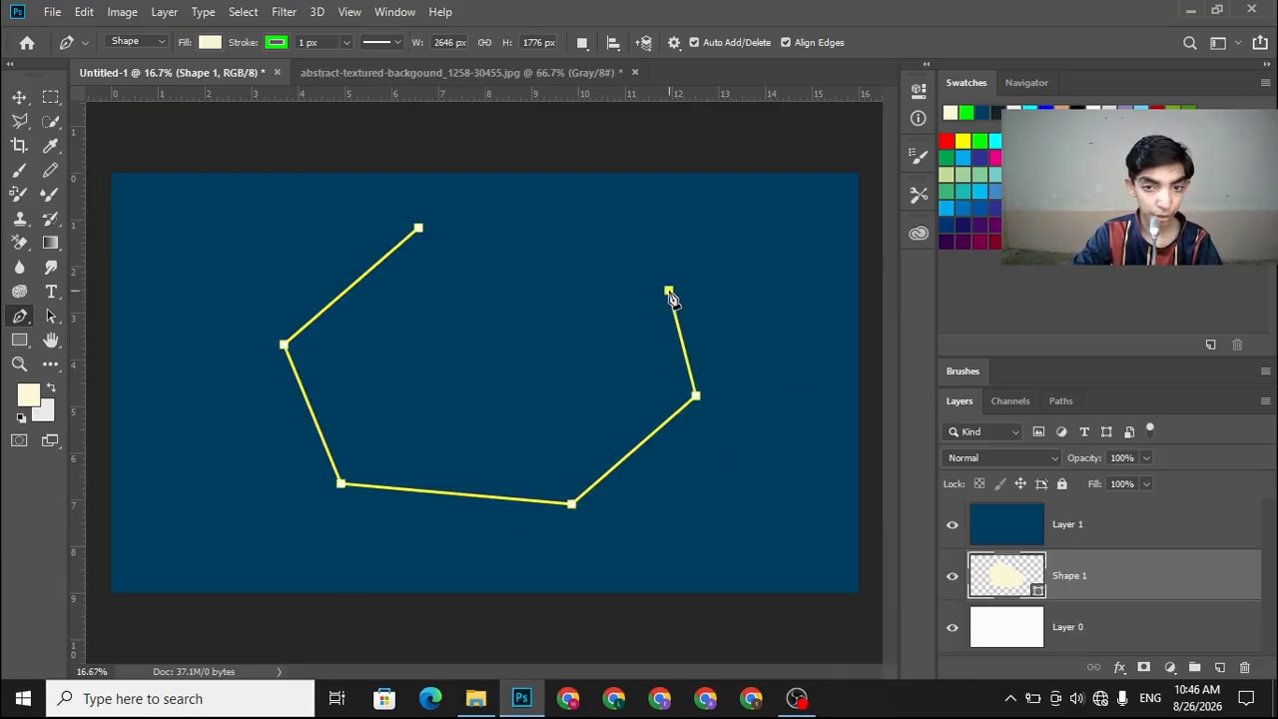
click(503, 223)
click(419, 228)
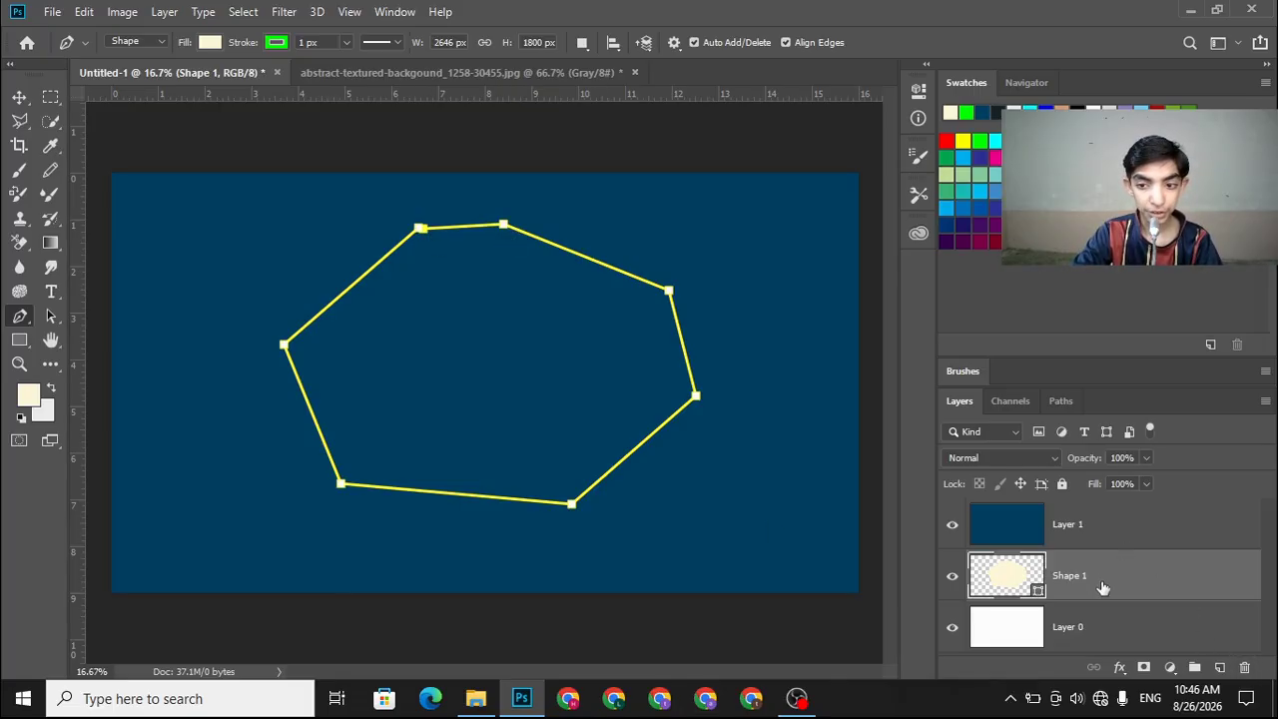
Try to move the polygon layer above the blue layer, and clear the stray extra point at the polygon's start.
drag(1101, 585, 1102, 517)
key(ctrl+z)
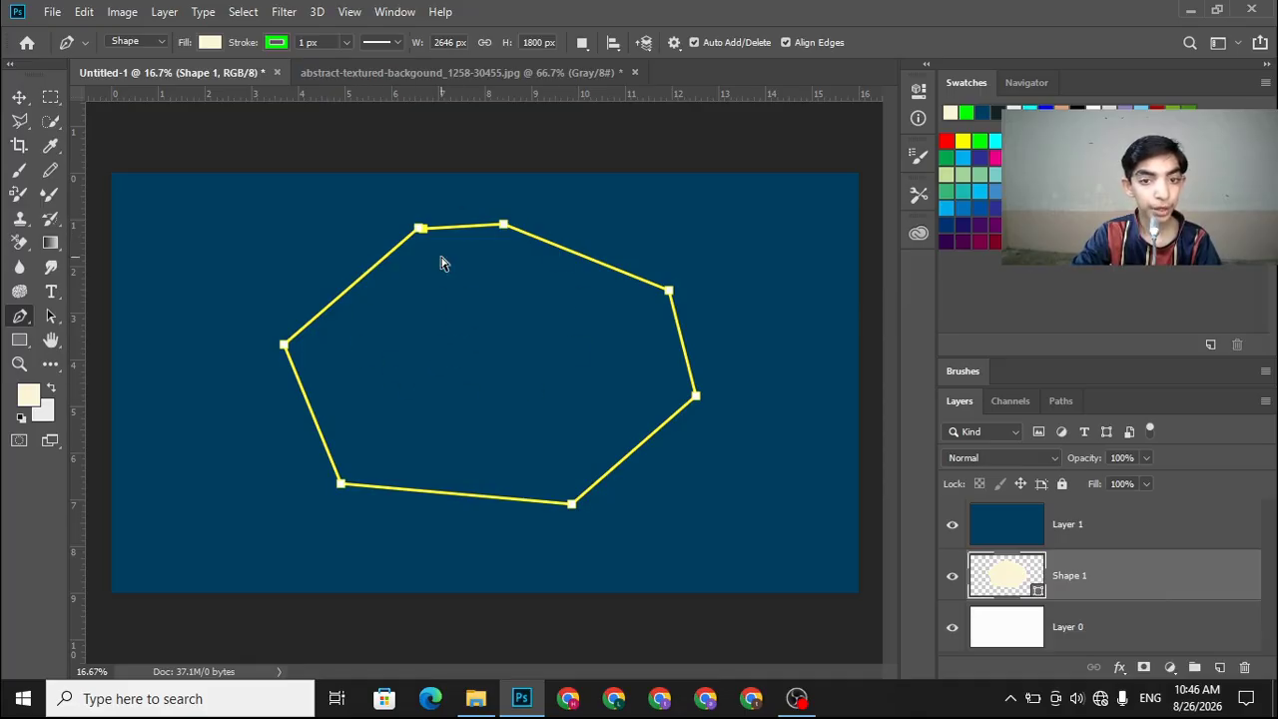
key(ctrl+z)
key(ctrl+shift+z)
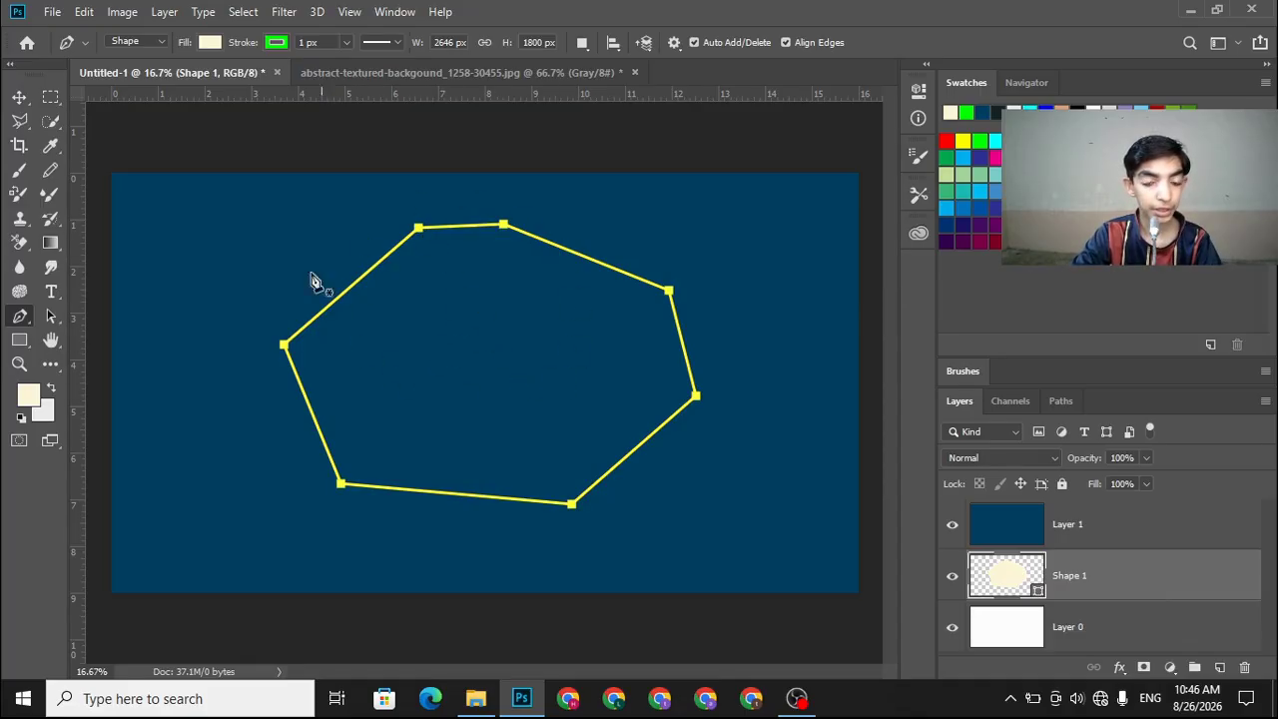
Try adding an anchor point to the polygon's upper-left edge and undo it.
right_click(19, 317)
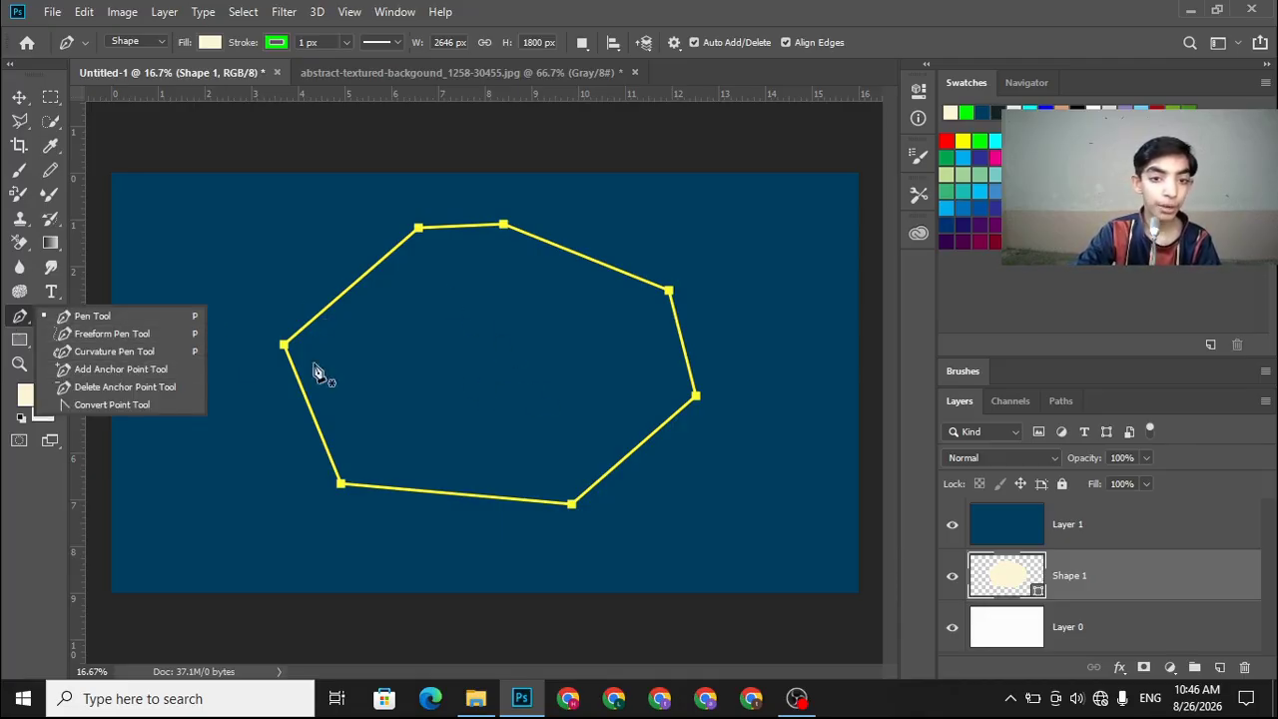
click(179, 376)
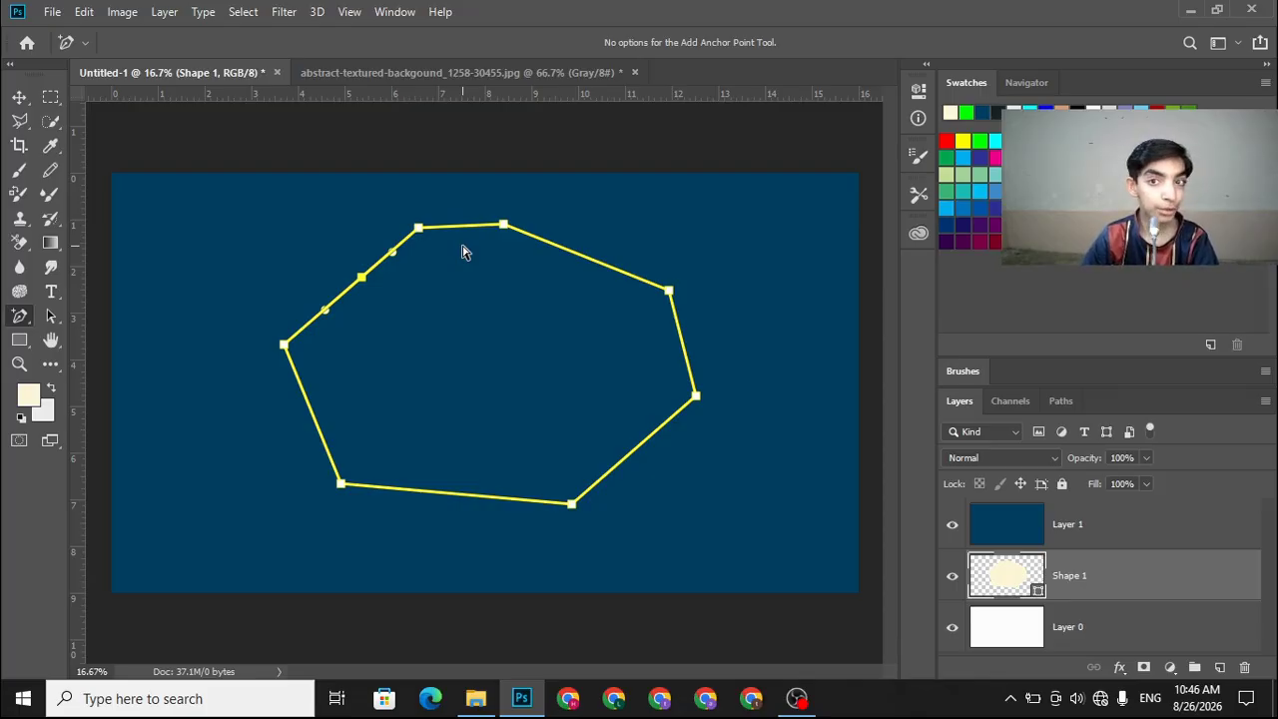
right_click(24, 322)
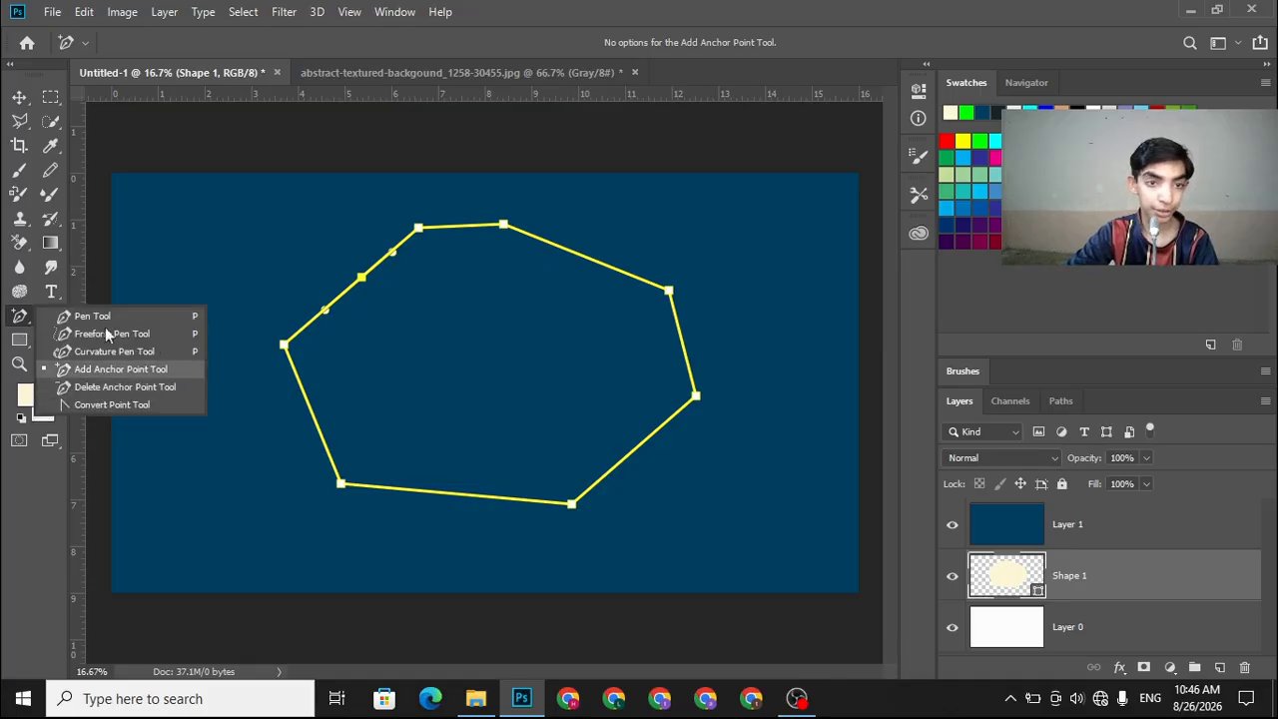
click(142, 113)
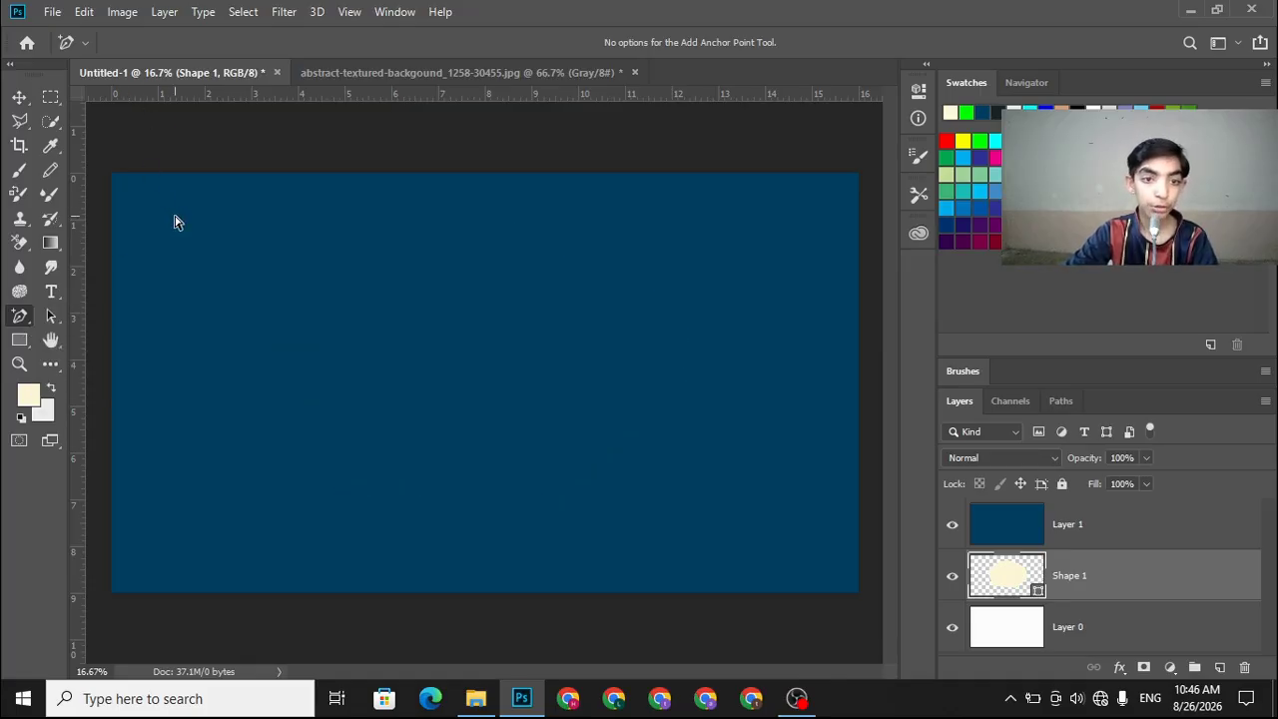
key(ctrl+z)
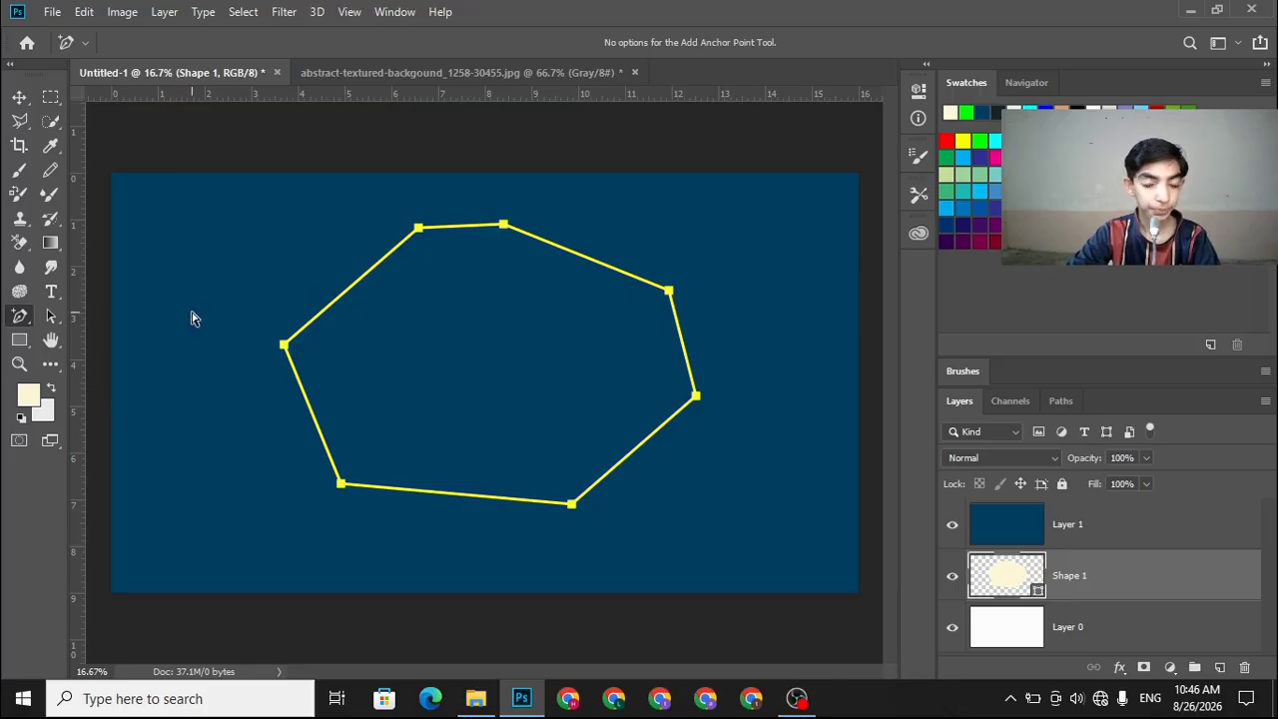
Add an anchor point about midway along the polygon's upper-left edge with the Add Anchor Point tool.
right_click(30, 318)
click(110, 368)
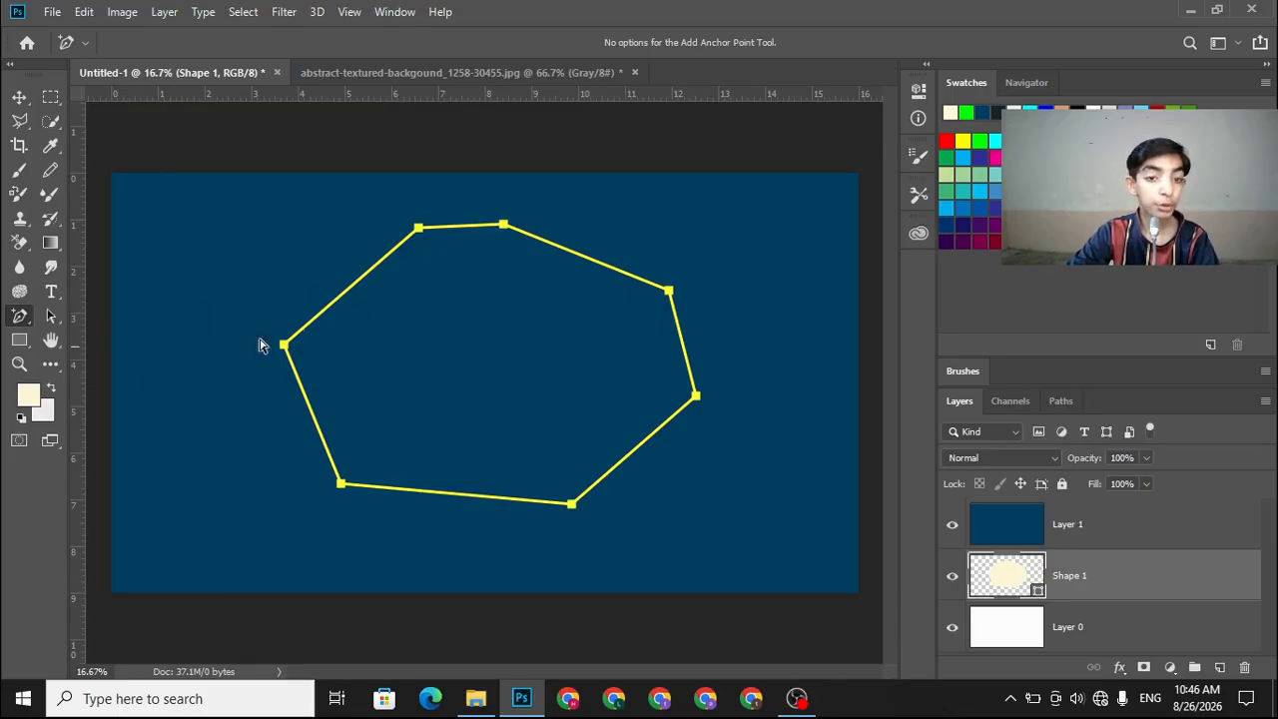
click(356, 282)
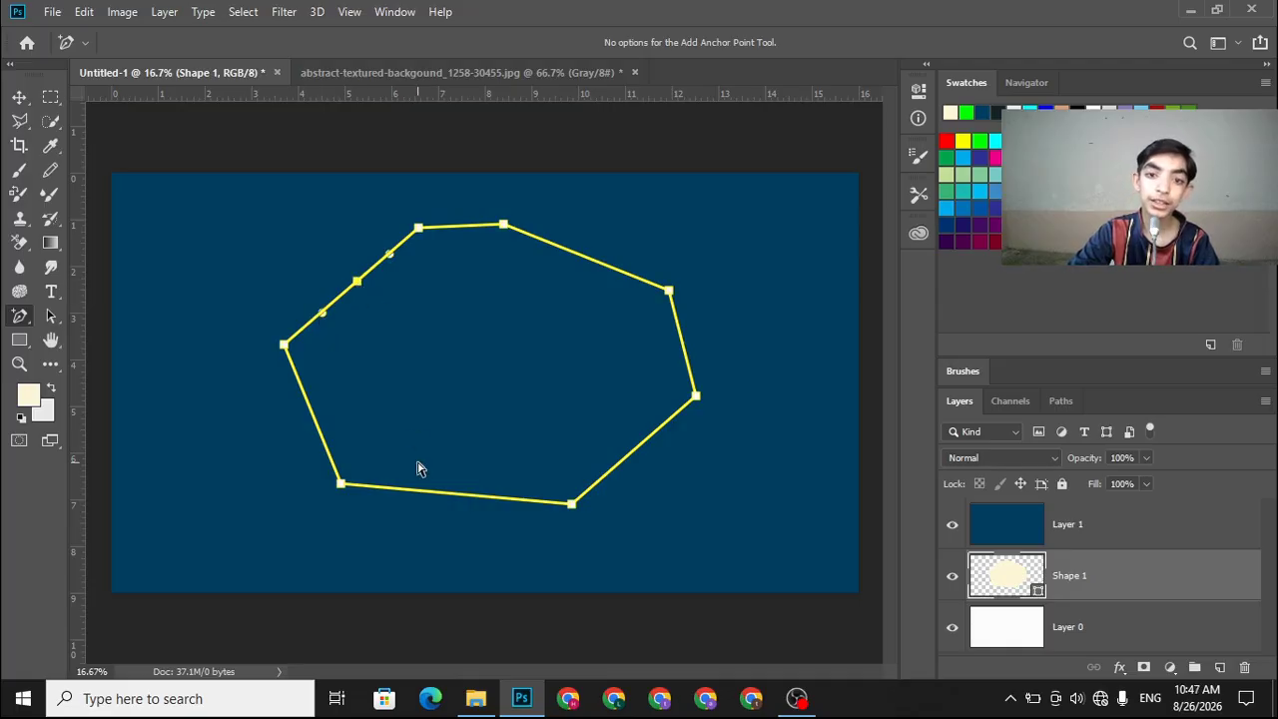
Remove the polygon's two topmost corner points with the Delete Anchor Point tool.
right_click(30, 319)
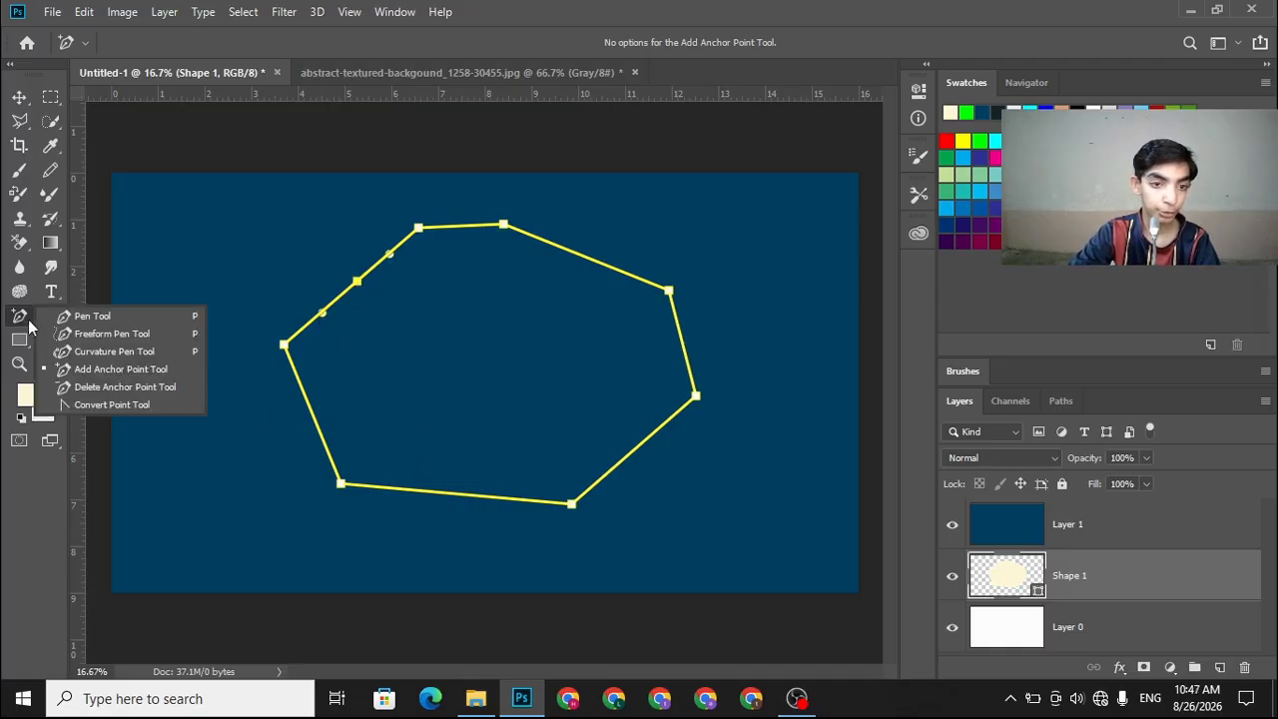
click(126, 389)
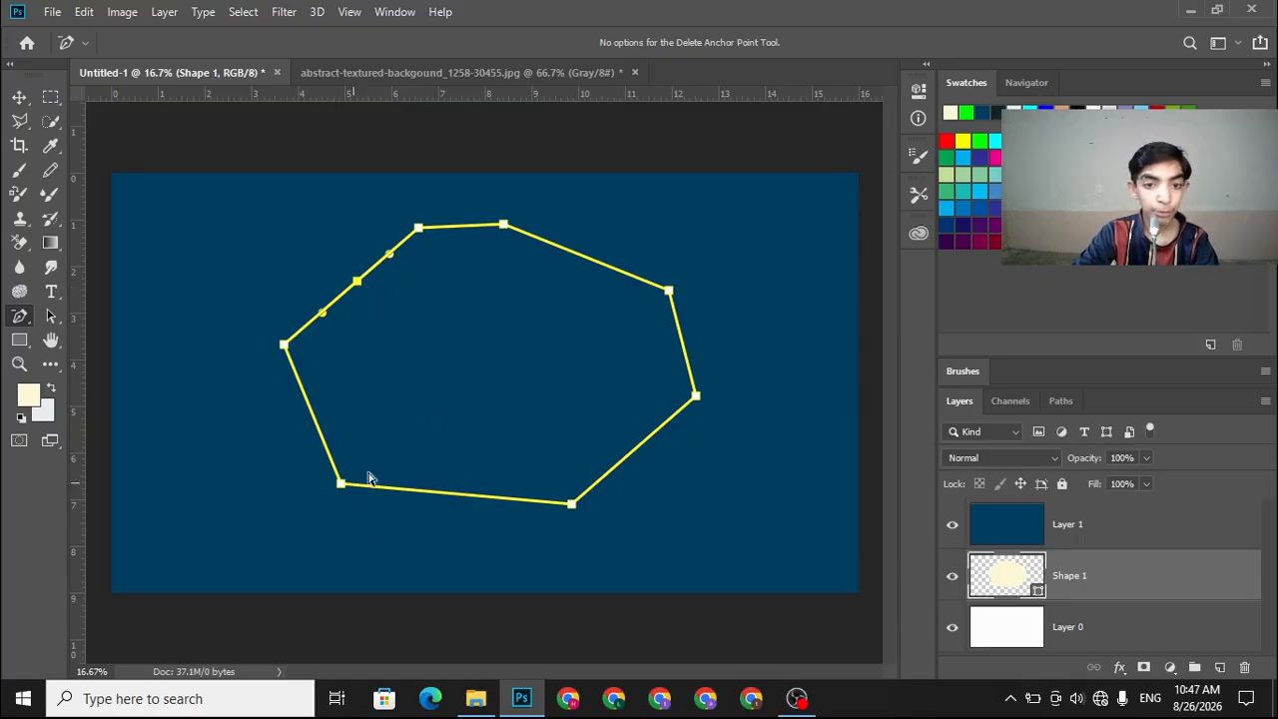
click(419, 229)
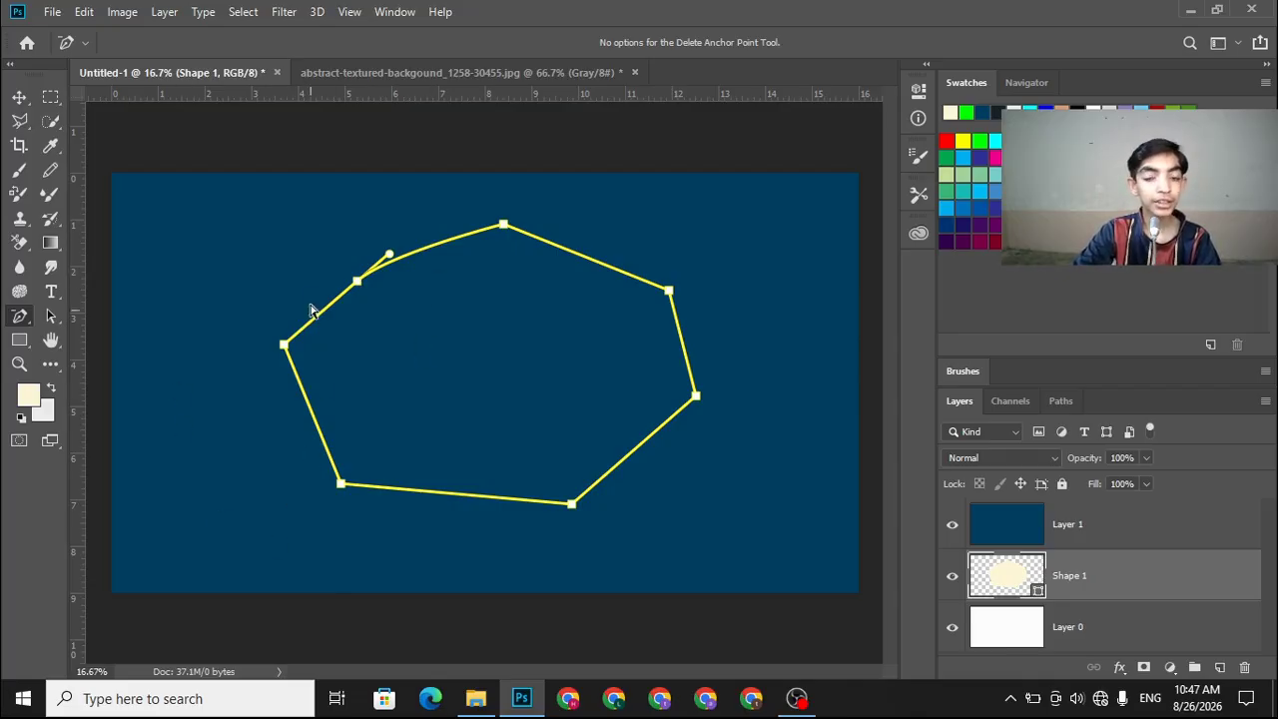
click(503, 225)
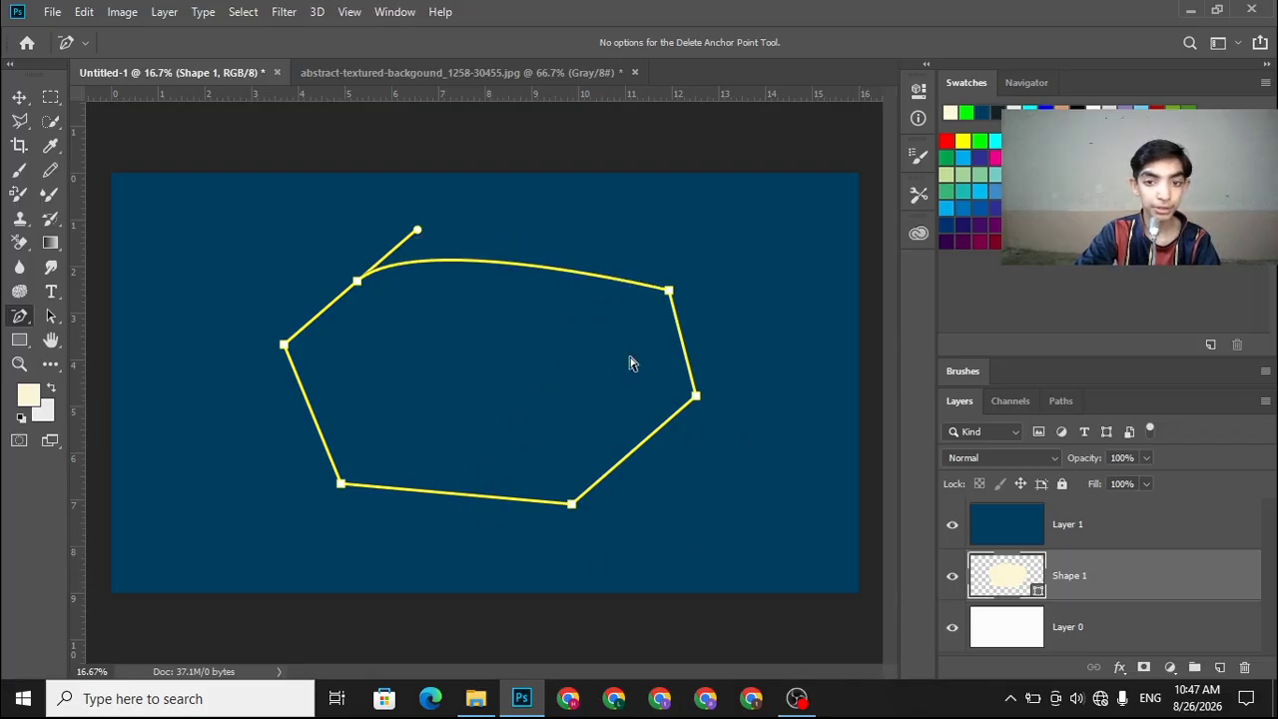
Try deleting the polygon's rightmost anchor point and undo that deletion.
click(695, 393)
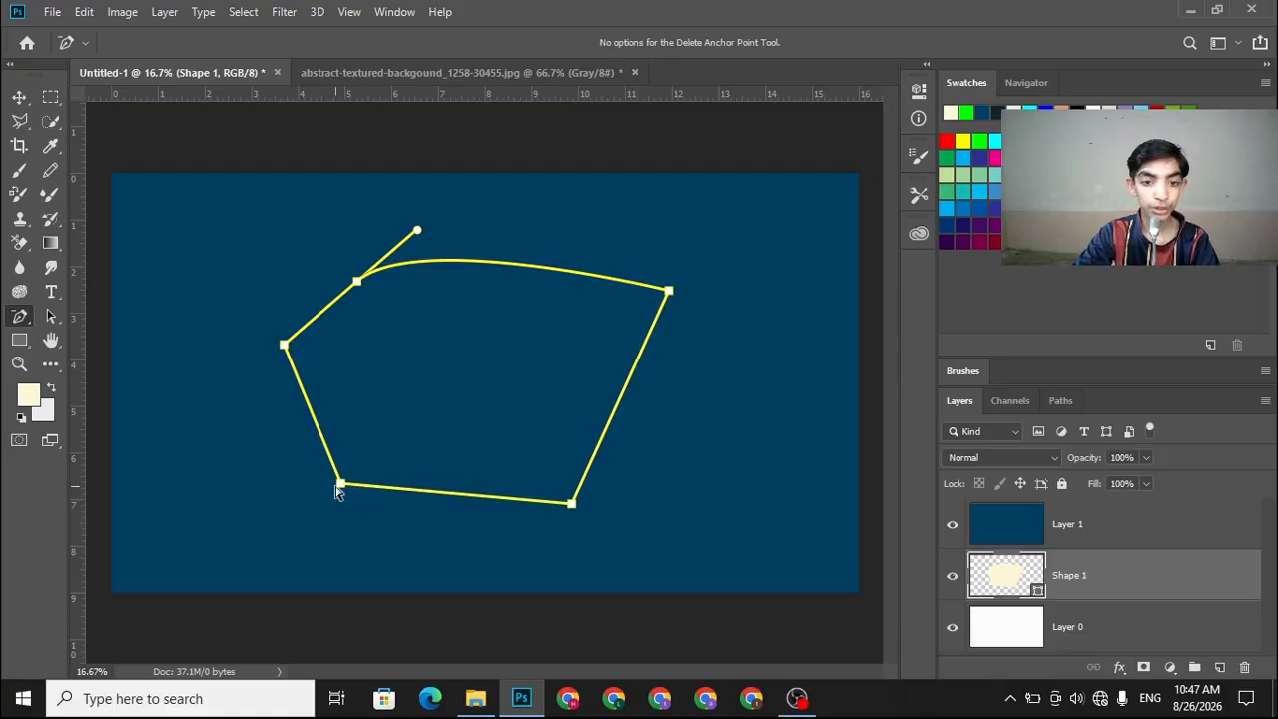
click(337, 489)
key(ctrl+z)
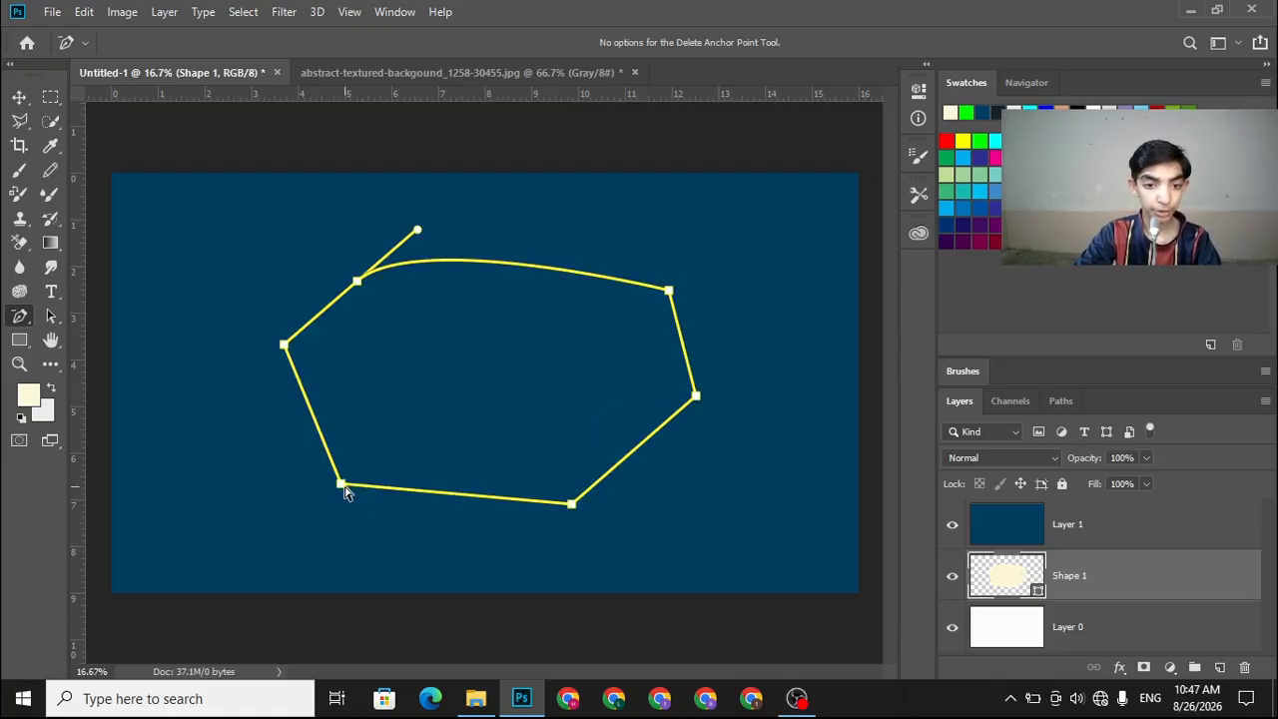
Delete the polygon's lower-right and upper-right anchor points with the Delete Anchor Point tool.
click(345, 488)
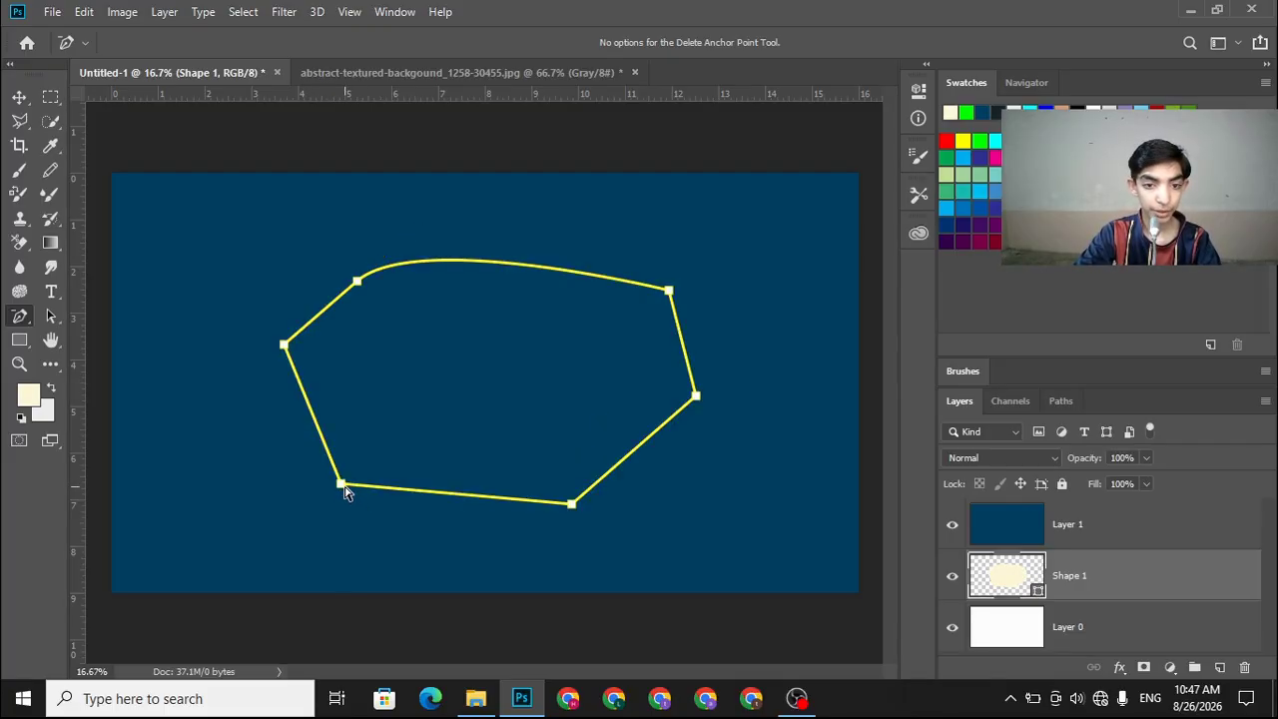
click(571, 504)
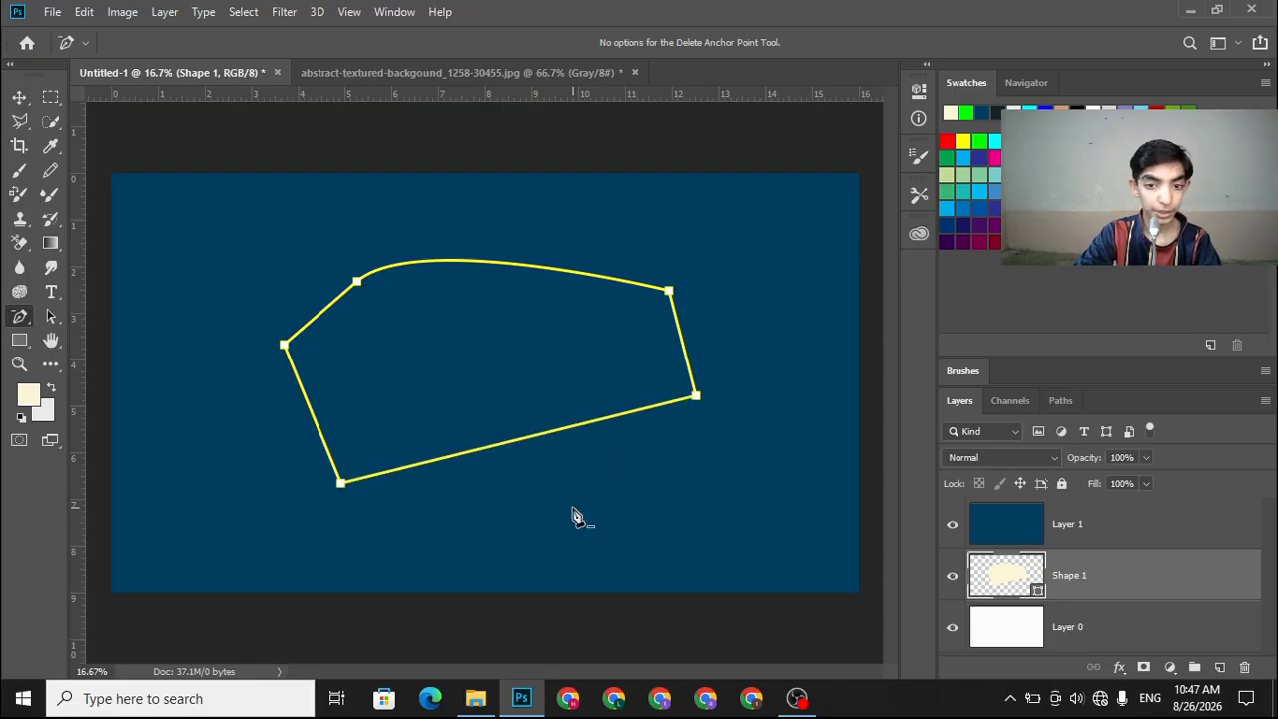
click(668, 291)
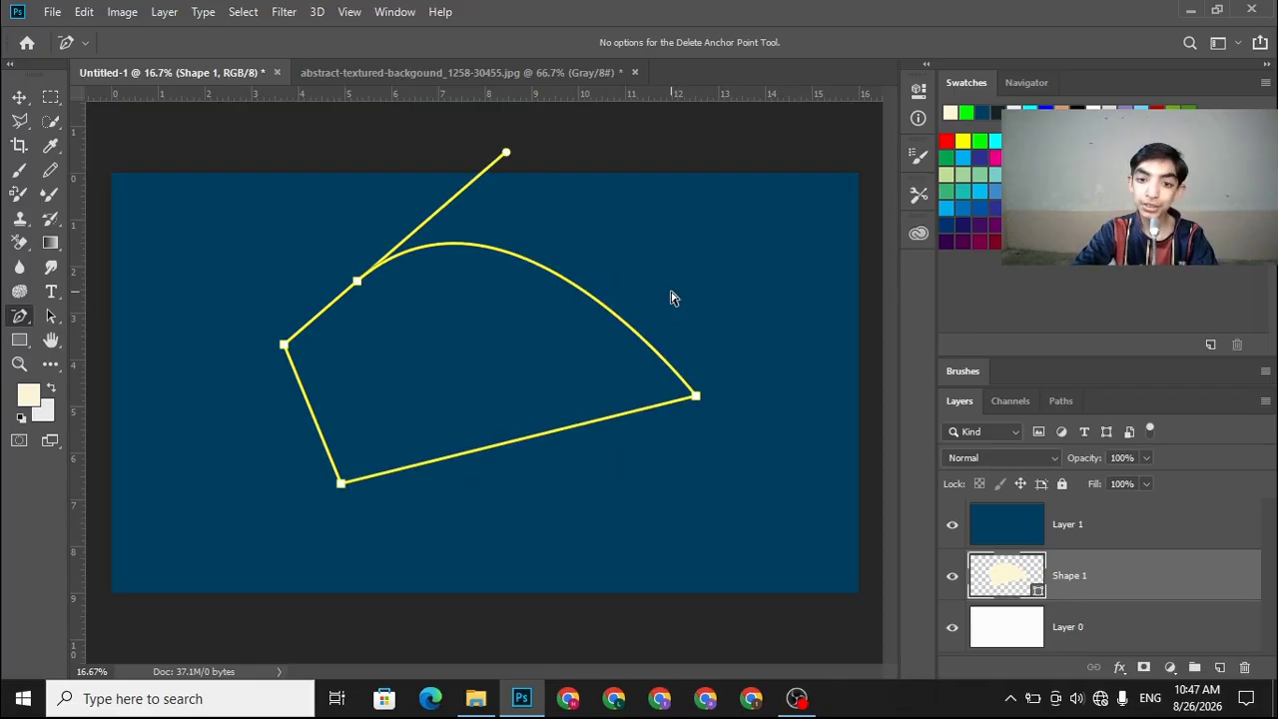
Add anchor points with pulled-out curve handles on the upper curve, left edge, bottom edge and lower-right curve using the Add Anchor Point tool.
right_click(19, 316)
click(120, 369)
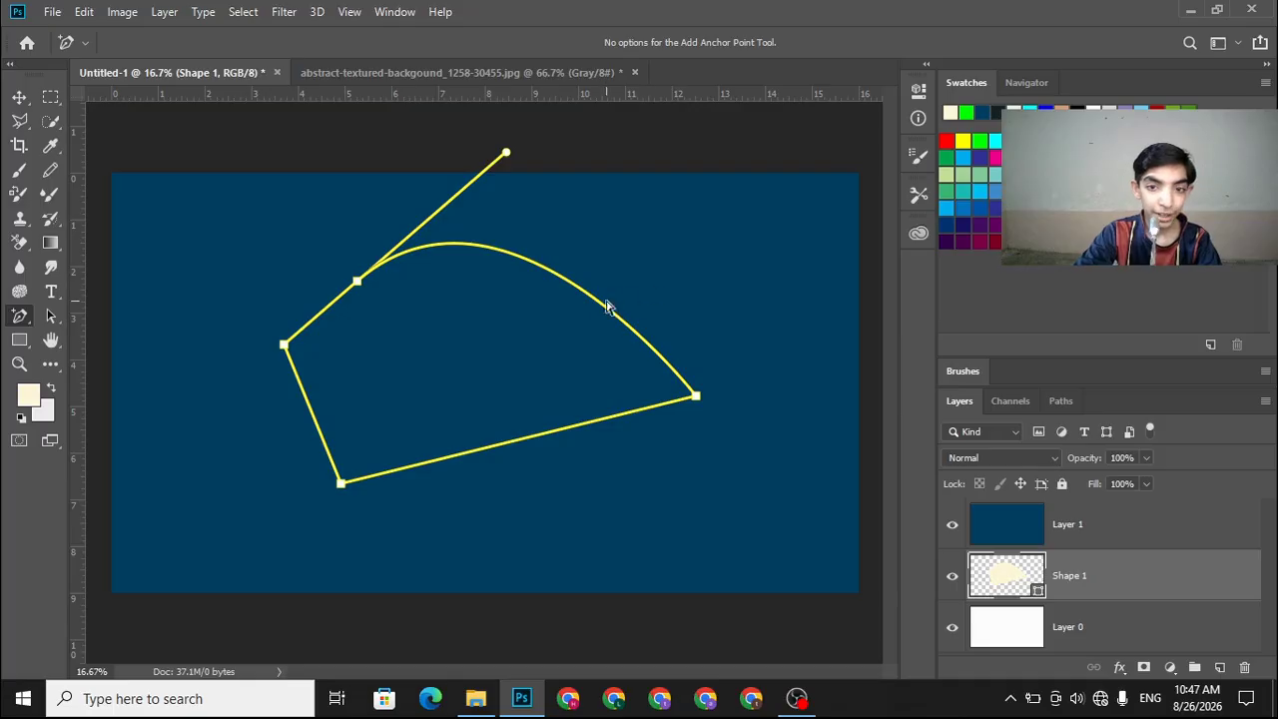
drag(591, 297, 679, 239)
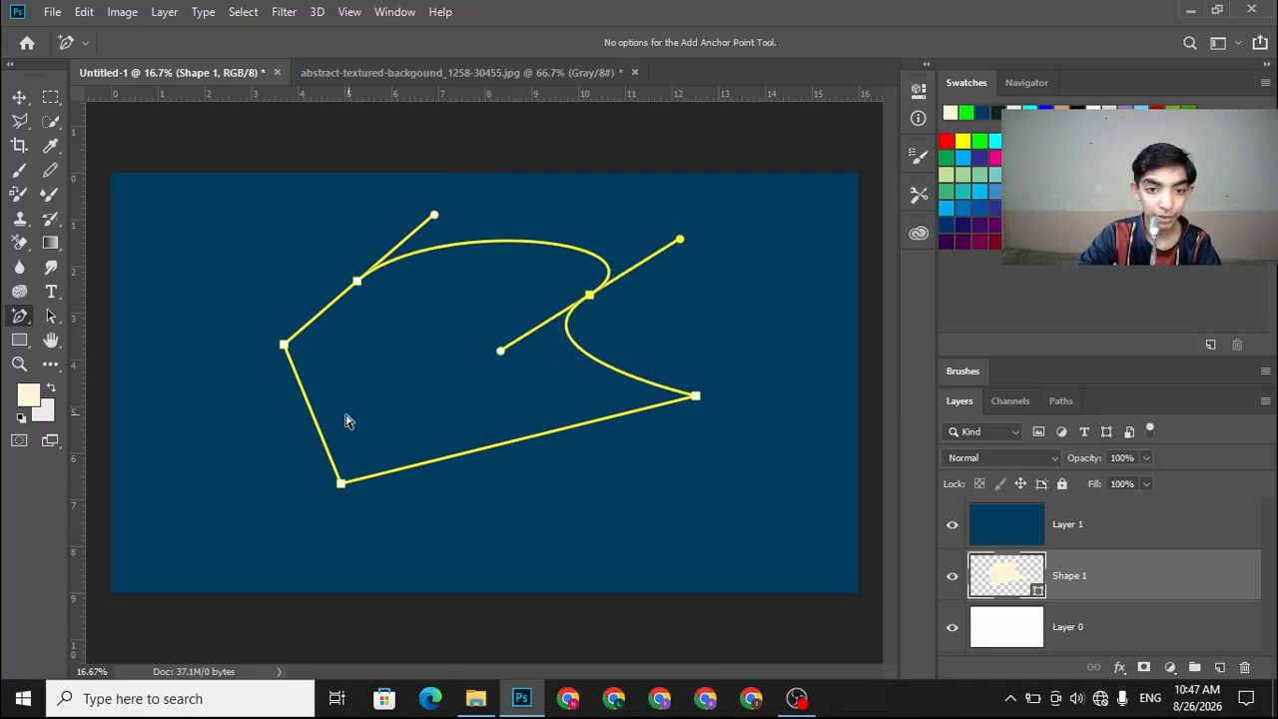
click(316, 424)
drag(328, 431, 383, 430)
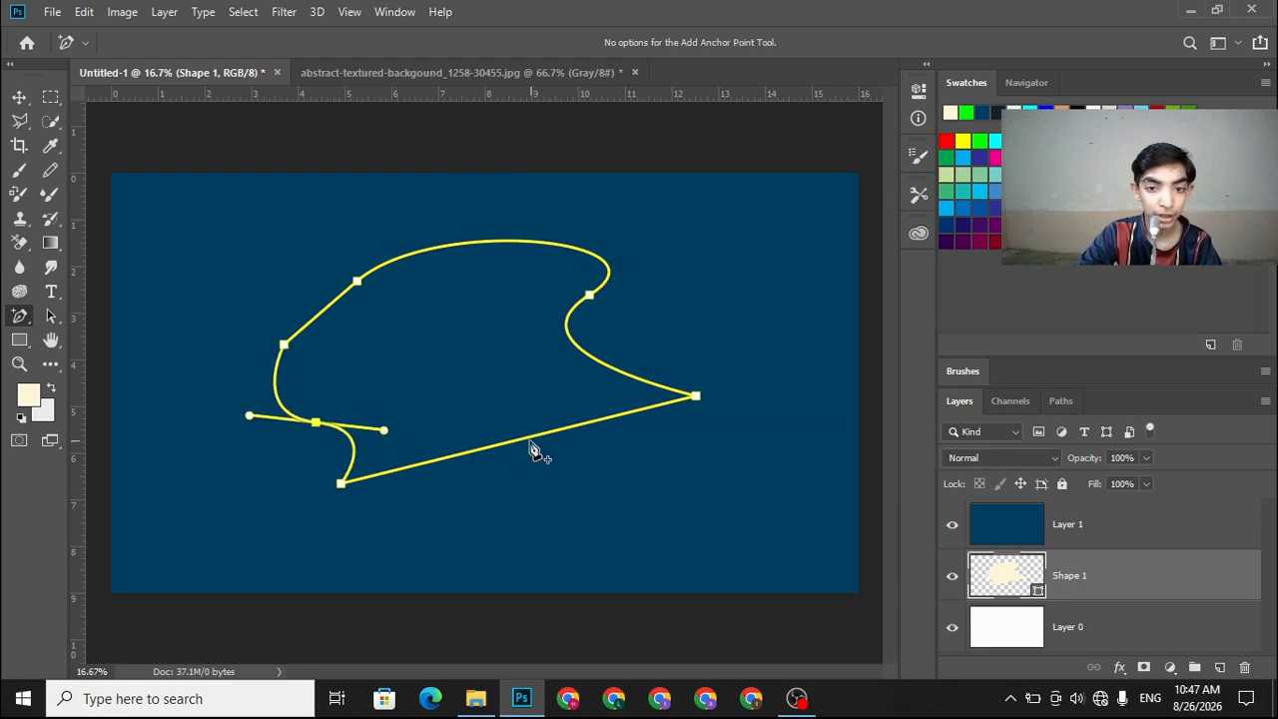
drag(517, 441, 597, 489)
drag(632, 387, 739, 398)
Delete the anchor points on the upper-left corner, upper curve, bottom edge and left edge with the Delete Anchor Point tool.
right_click(24, 316)
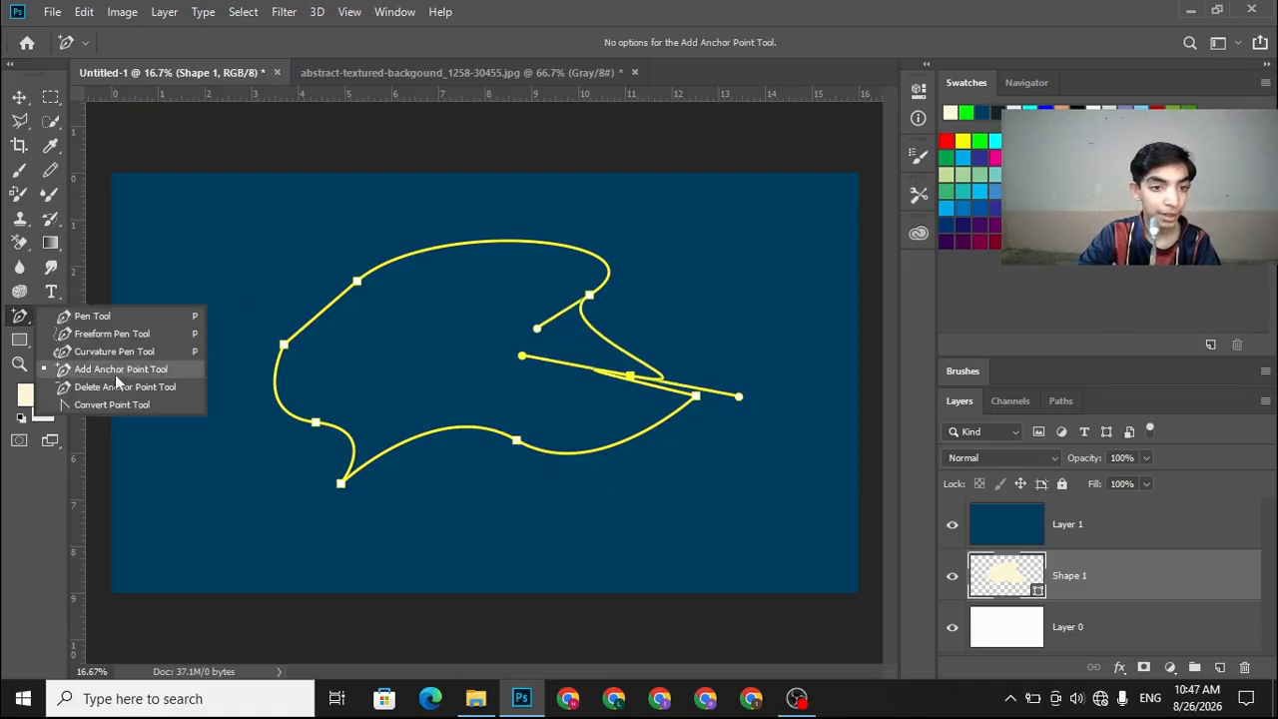
click(149, 387)
click(358, 283)
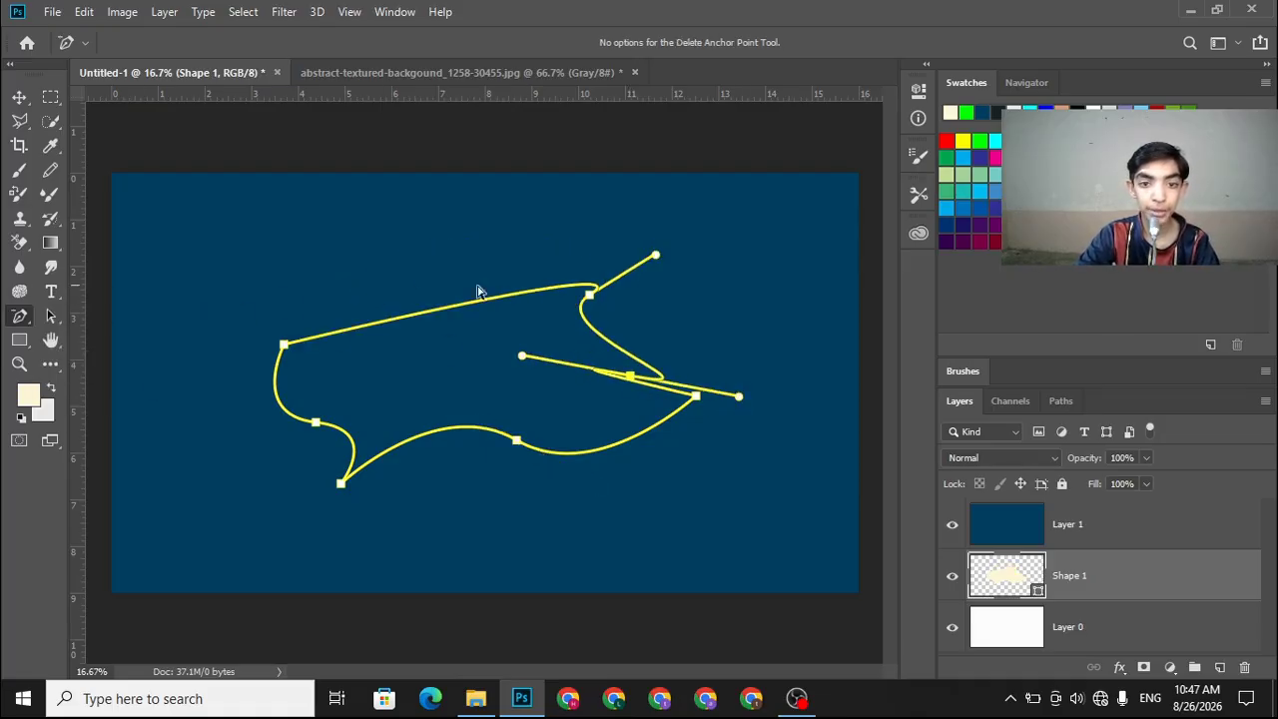
click(591, 300)
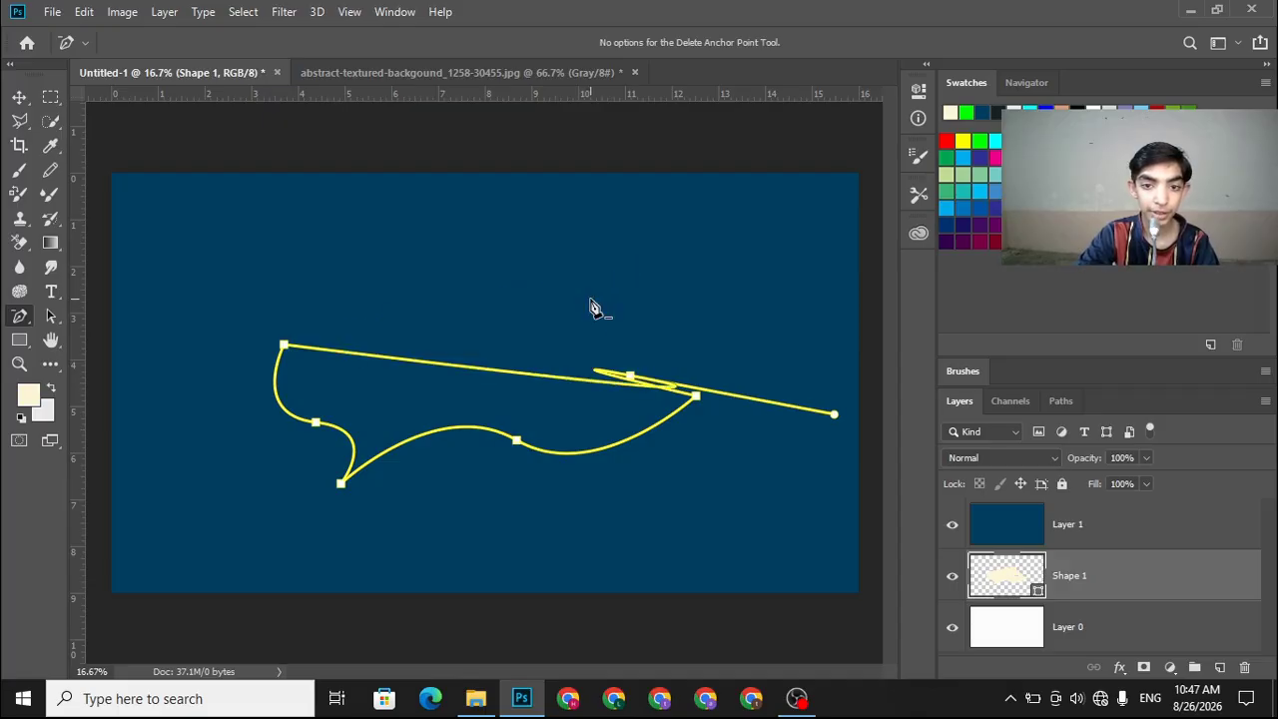
click(515, 442)
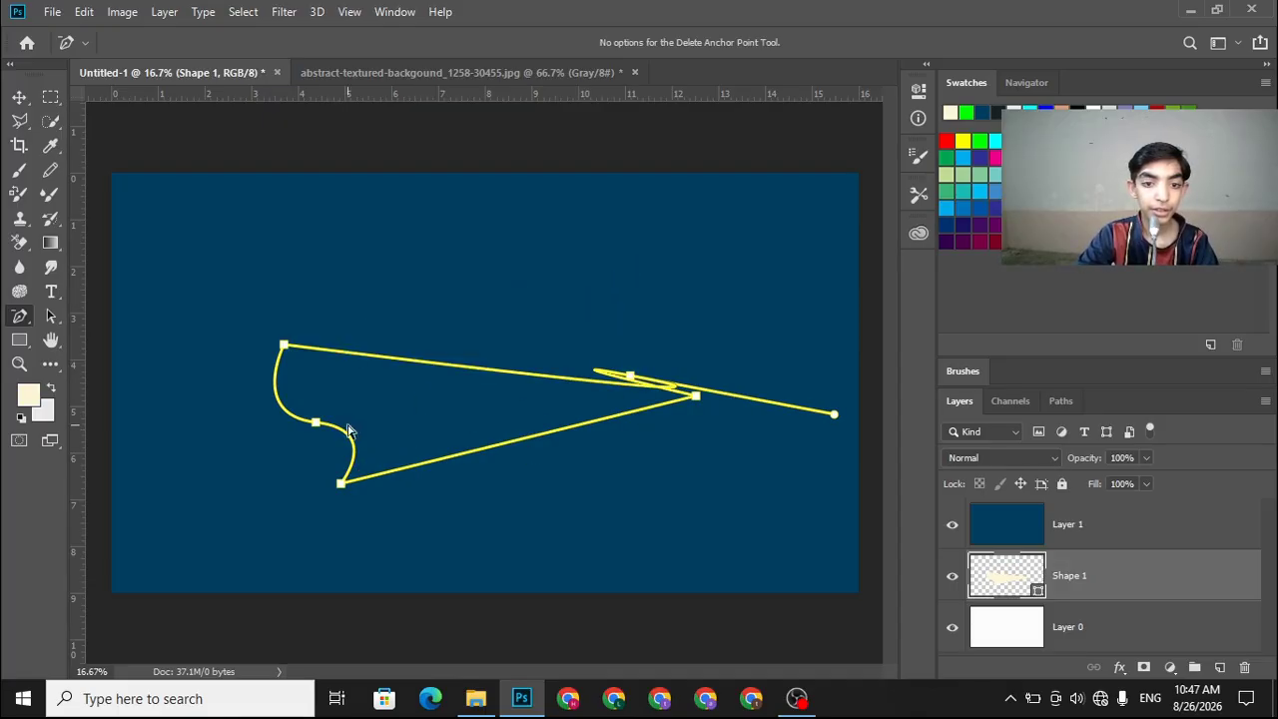
click(318, 424)
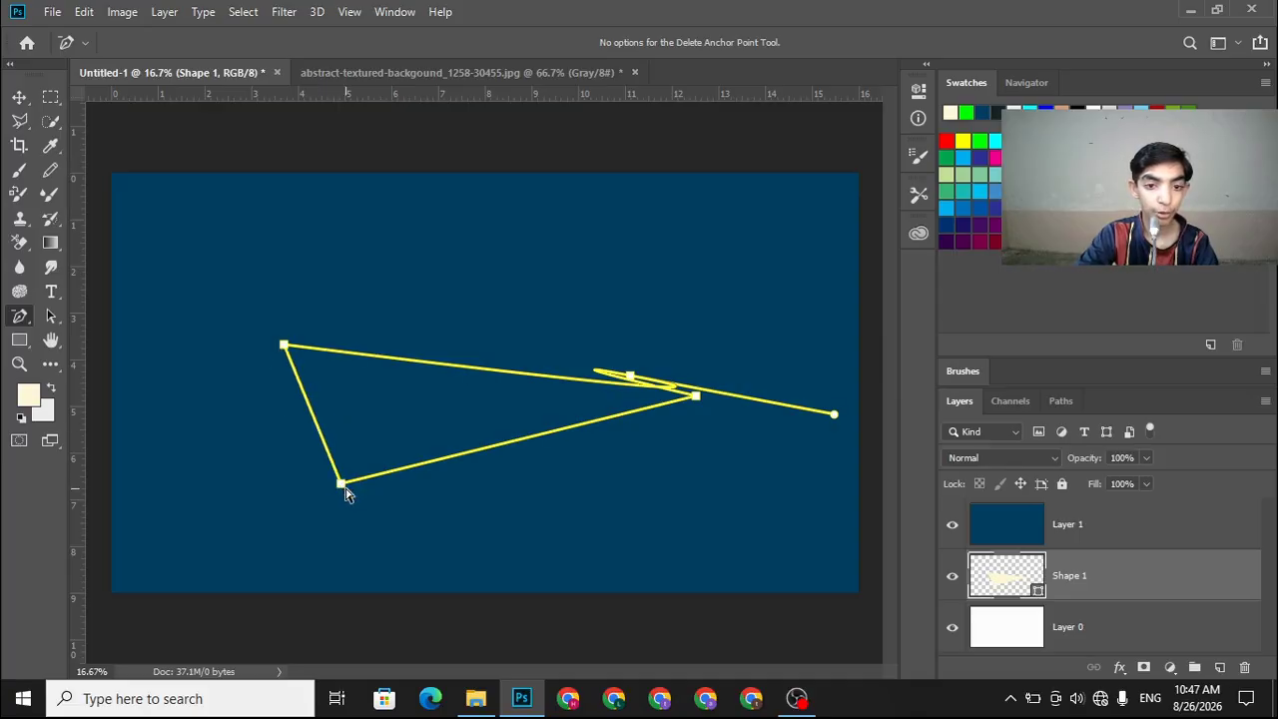
Delete the remaining anchor points of the path one by one until the shape is empty, undoing one deletion along the way.
click(343, 485)
key(ctrl+z)
click(342, 485)
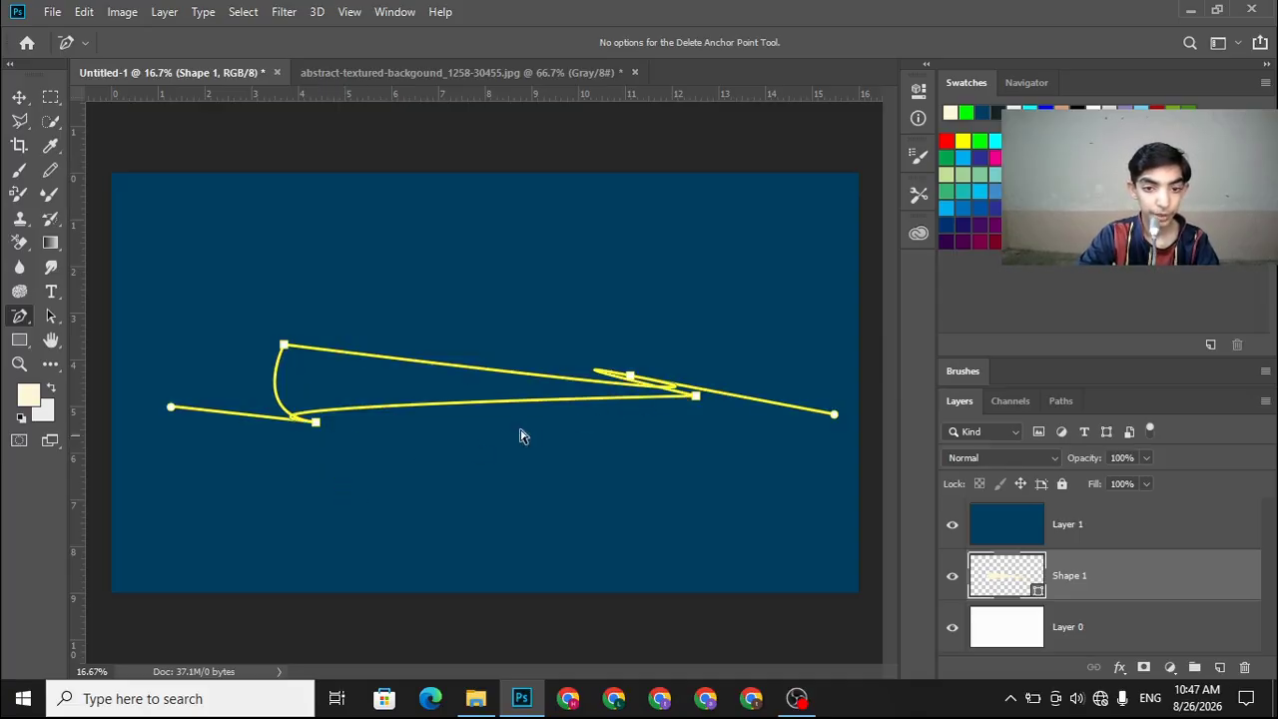
click(630, 375)
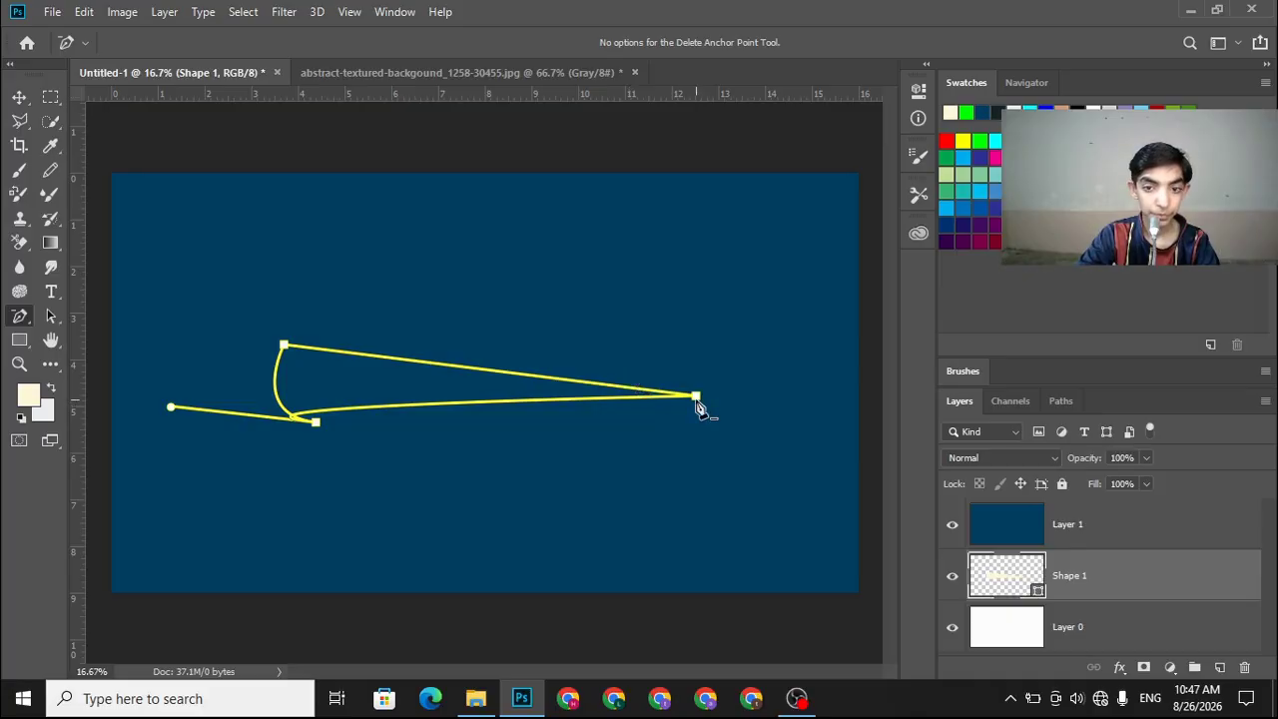
click(696, 398)
click(315, 423)
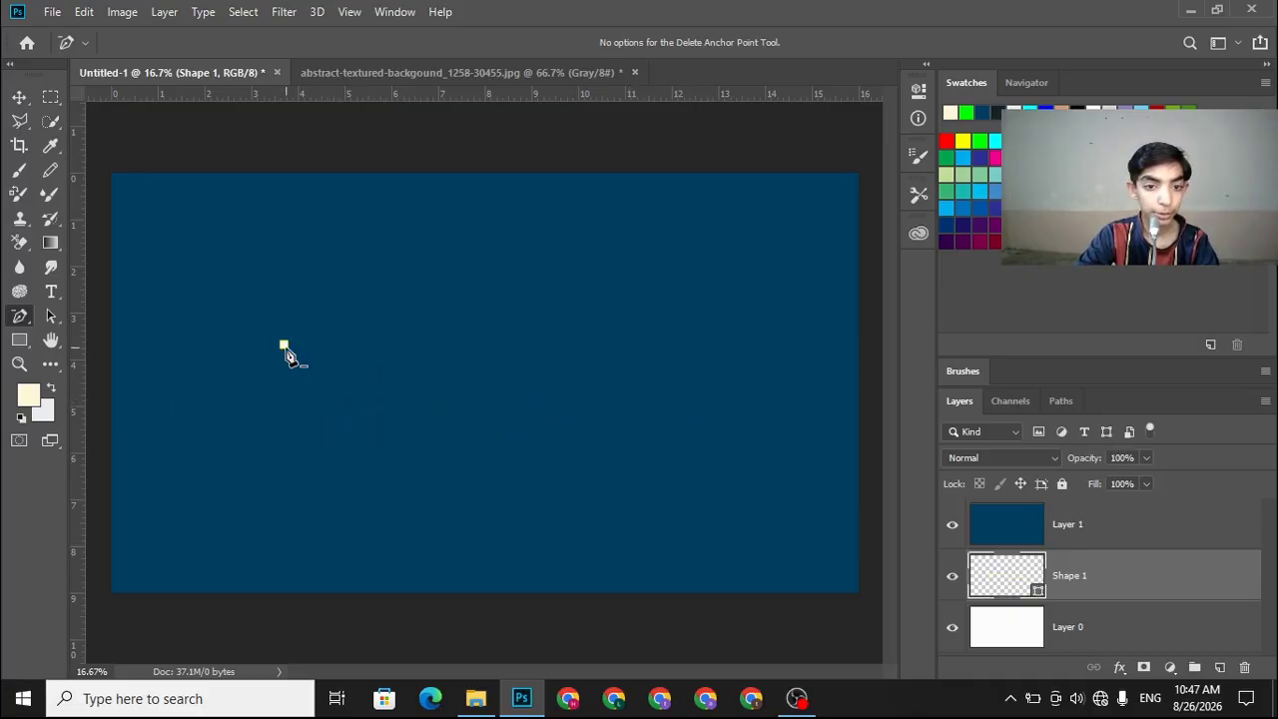
click(285, 345)
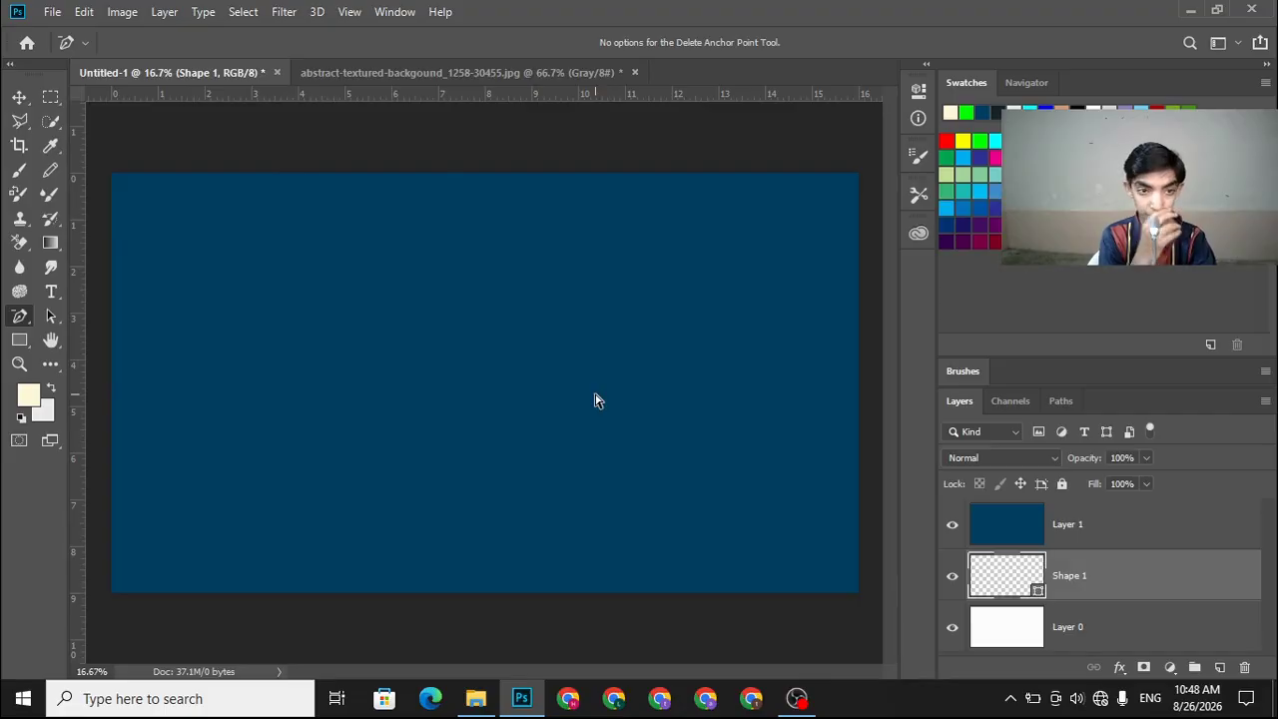
Draw an open, rounded path of straight segments around the middle of the canvas with the Pen tool.
right_click(19, 322)
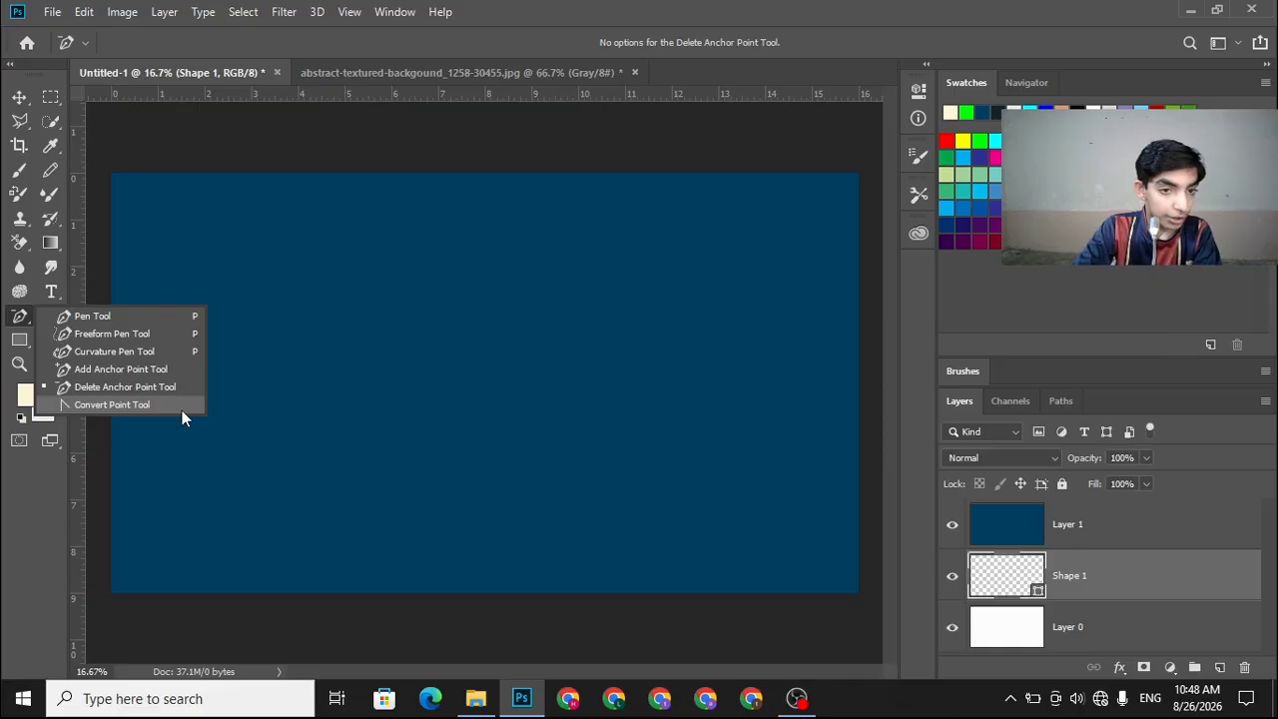
click(150, 405)
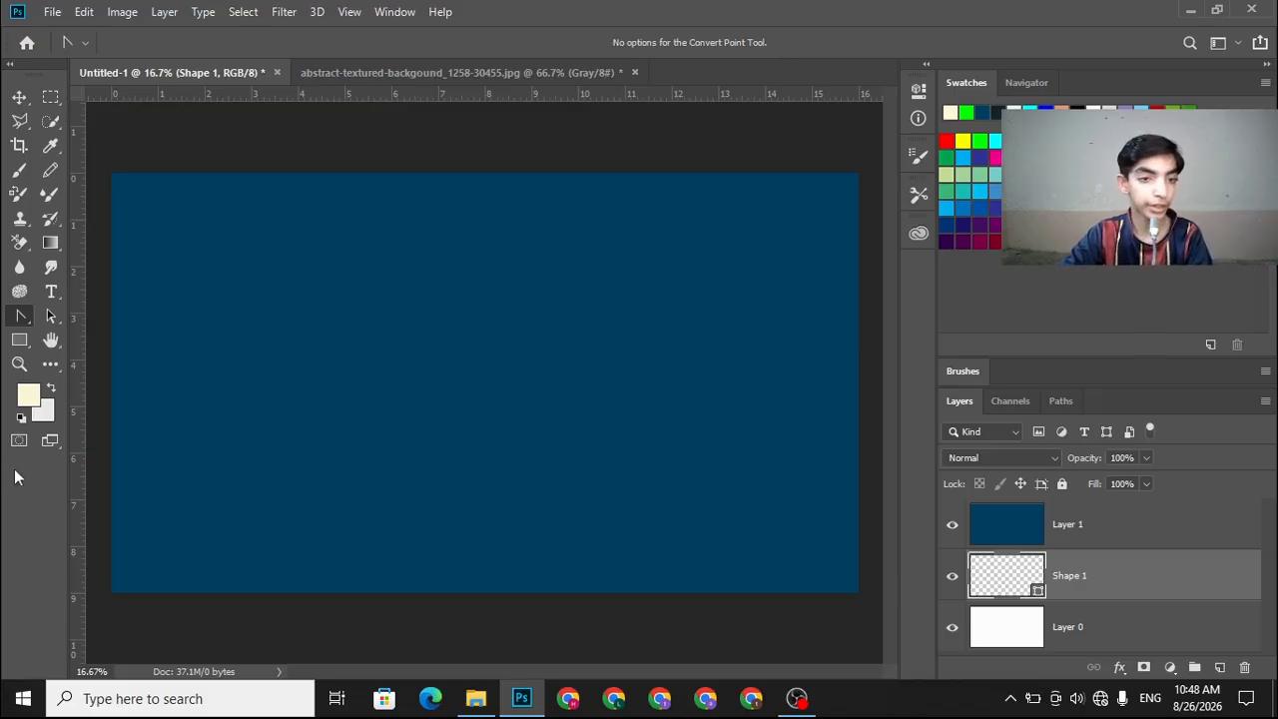
right_click(18, 318)
click(98, 317)
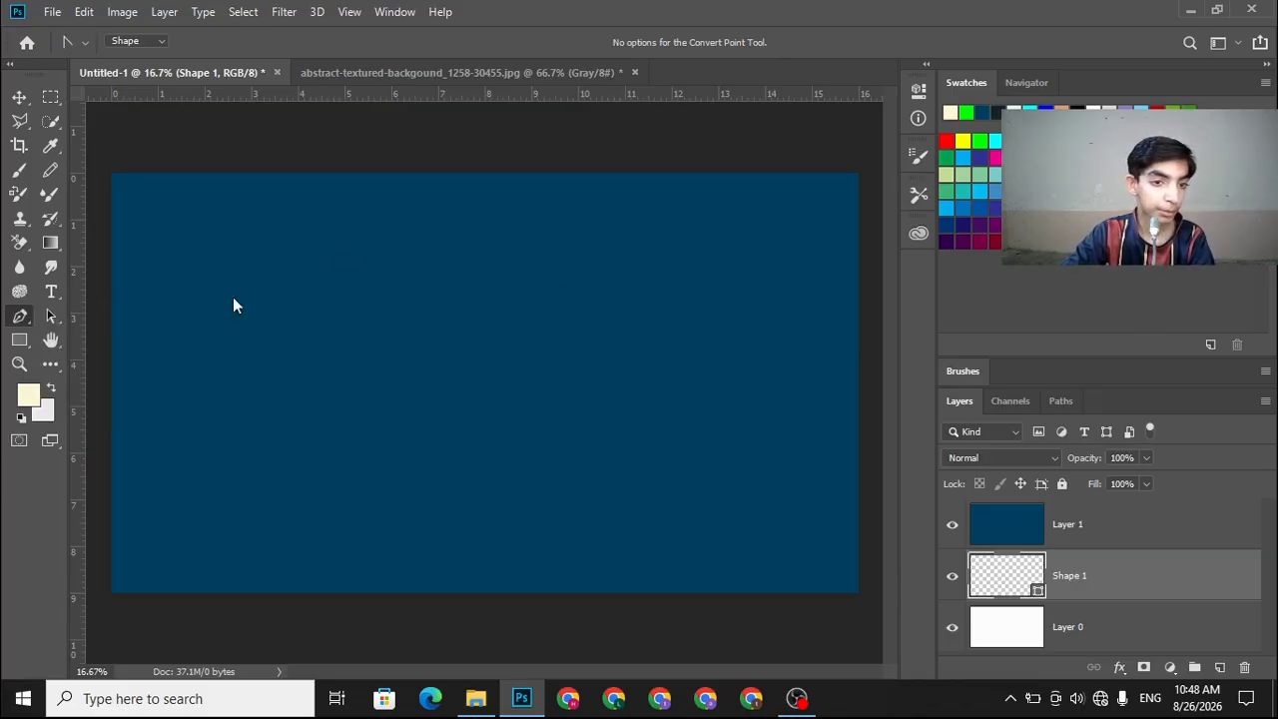
click(375, 229)
click(278, 391)
click(378, 459)
click(521, 467)
click(616, 431)
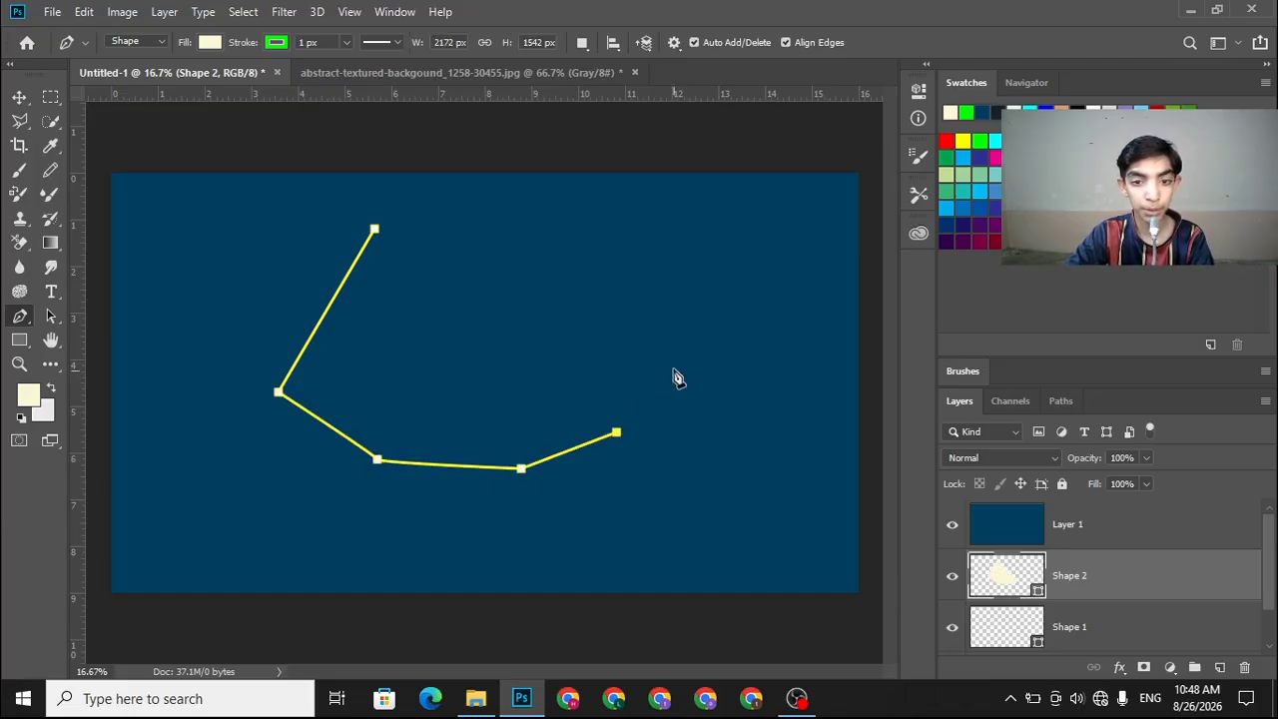
click(676, 367)
click(627, 287)
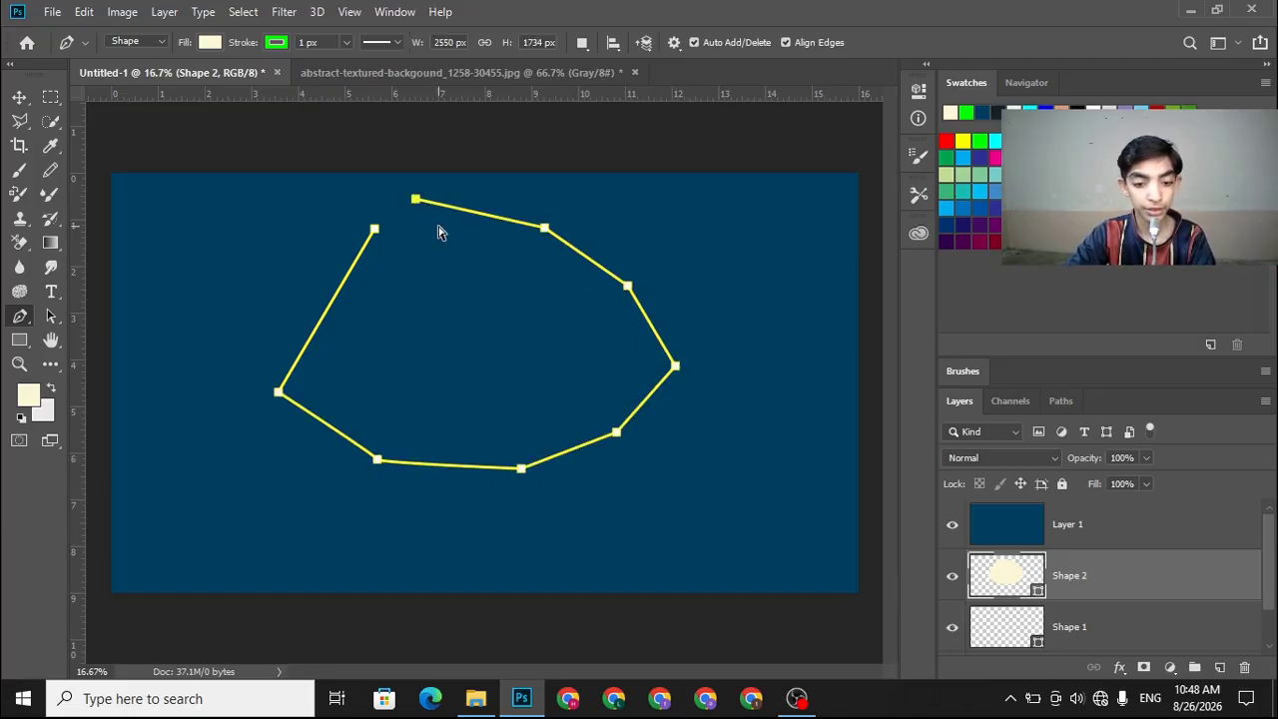
Remove the new path's points back to its starting point.
key(BackSpace)
key(BackSpace)
key(BackSpace)
key(BackSpace)
key(BackSpace)
key(BackSpace)
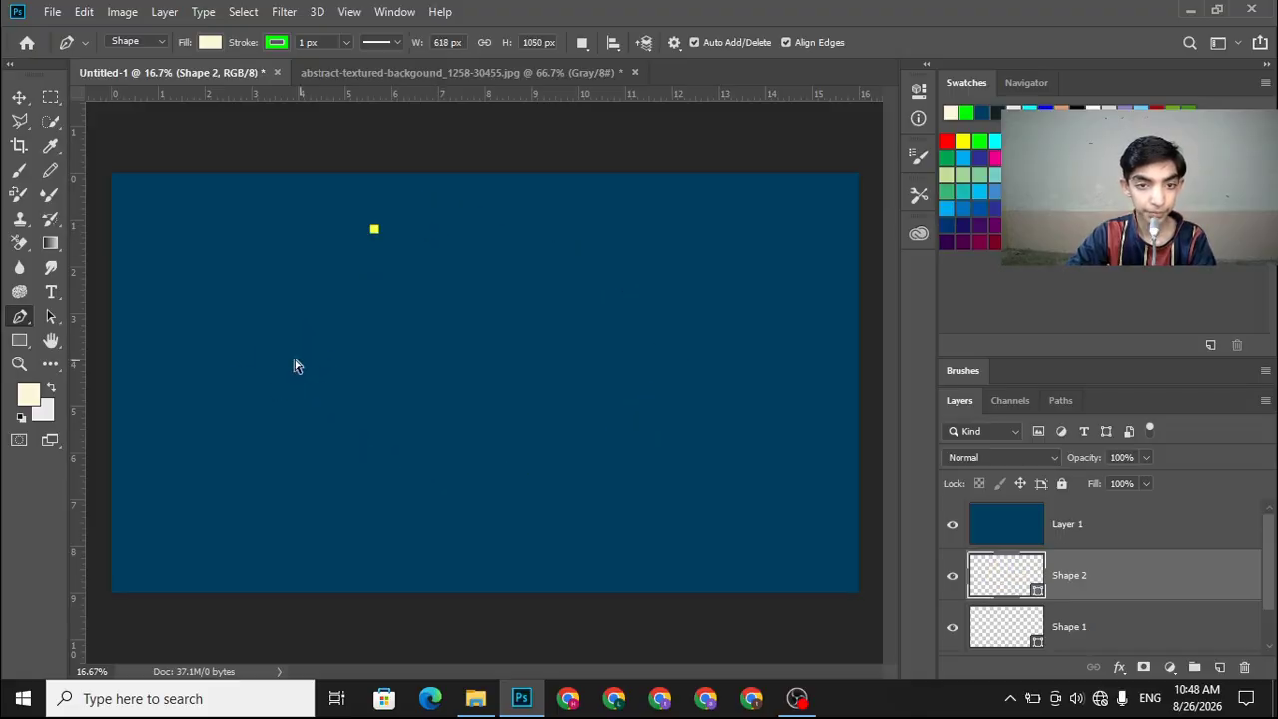
Extend the path from its starting point down the canvas's left side, along the bottom and up the right side.
click(181, 372)
click(234, 490)
click(353, 536)
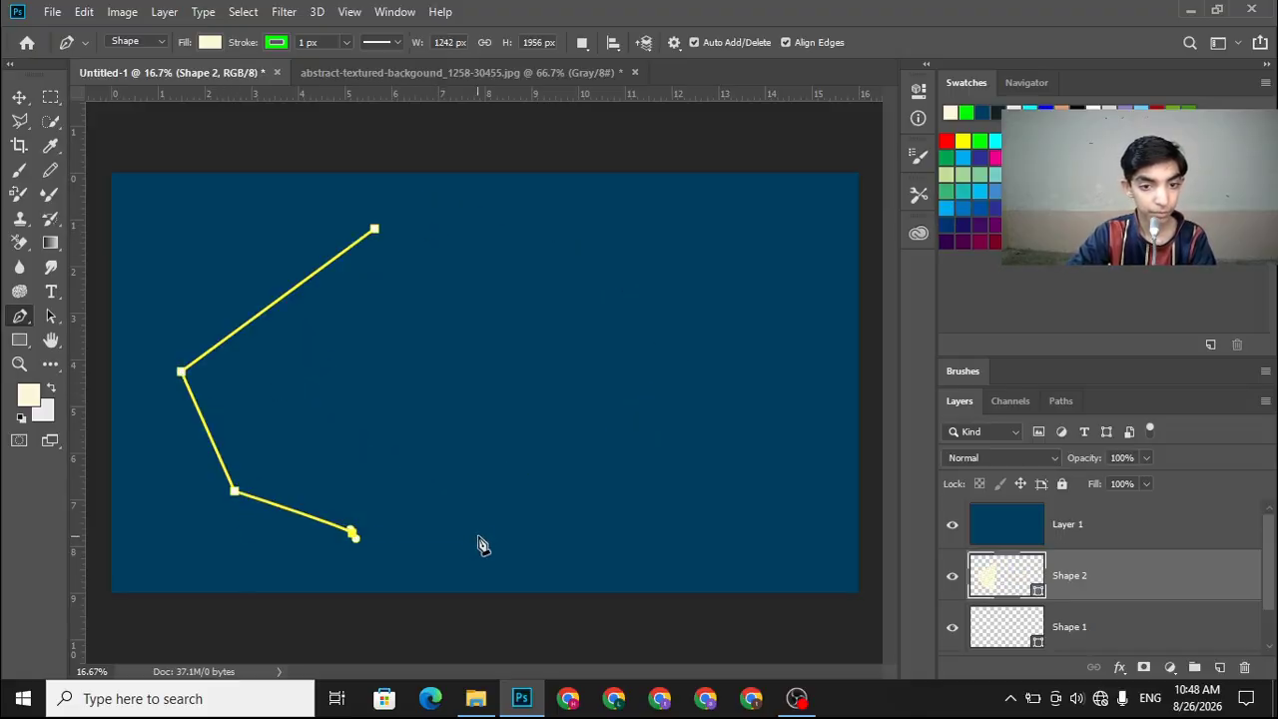
click(482, 536)
click(705, 508)
click(819, 355)
click(799, 248)
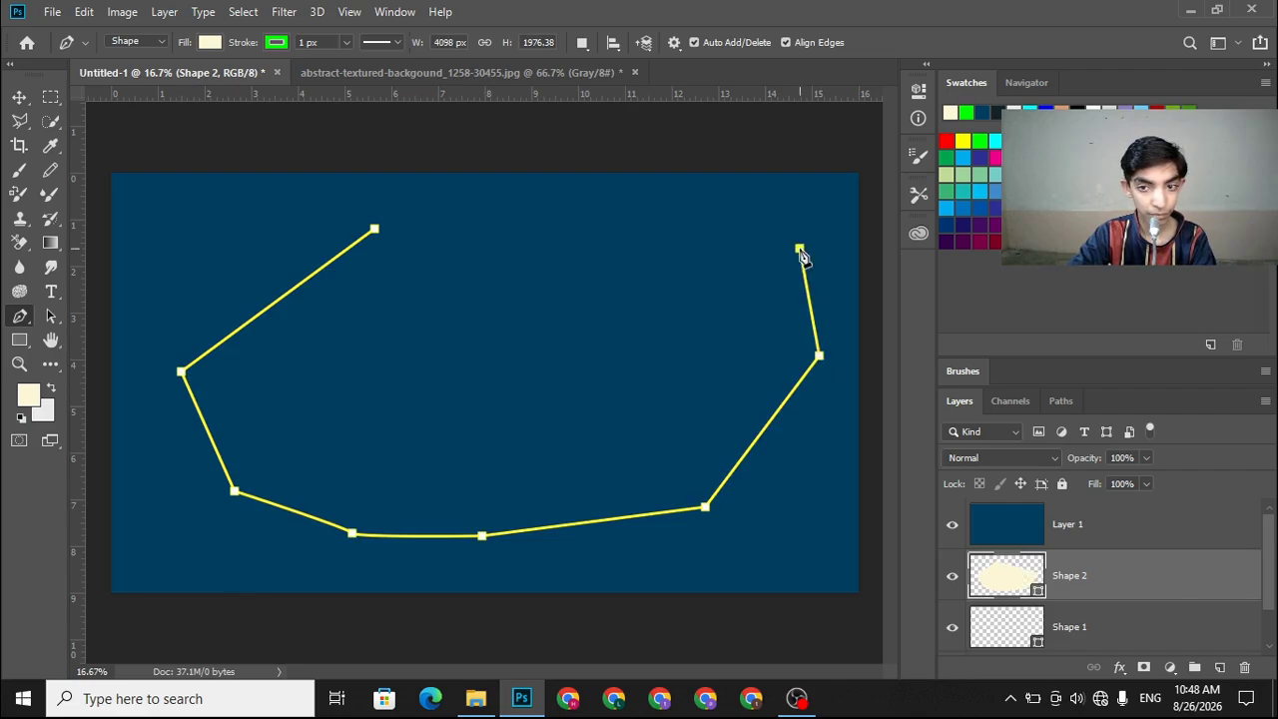
Draw a deep U-shaped notch into the top of the shape and close the path at its starting point.
click(696, 235)
click(656, 418)
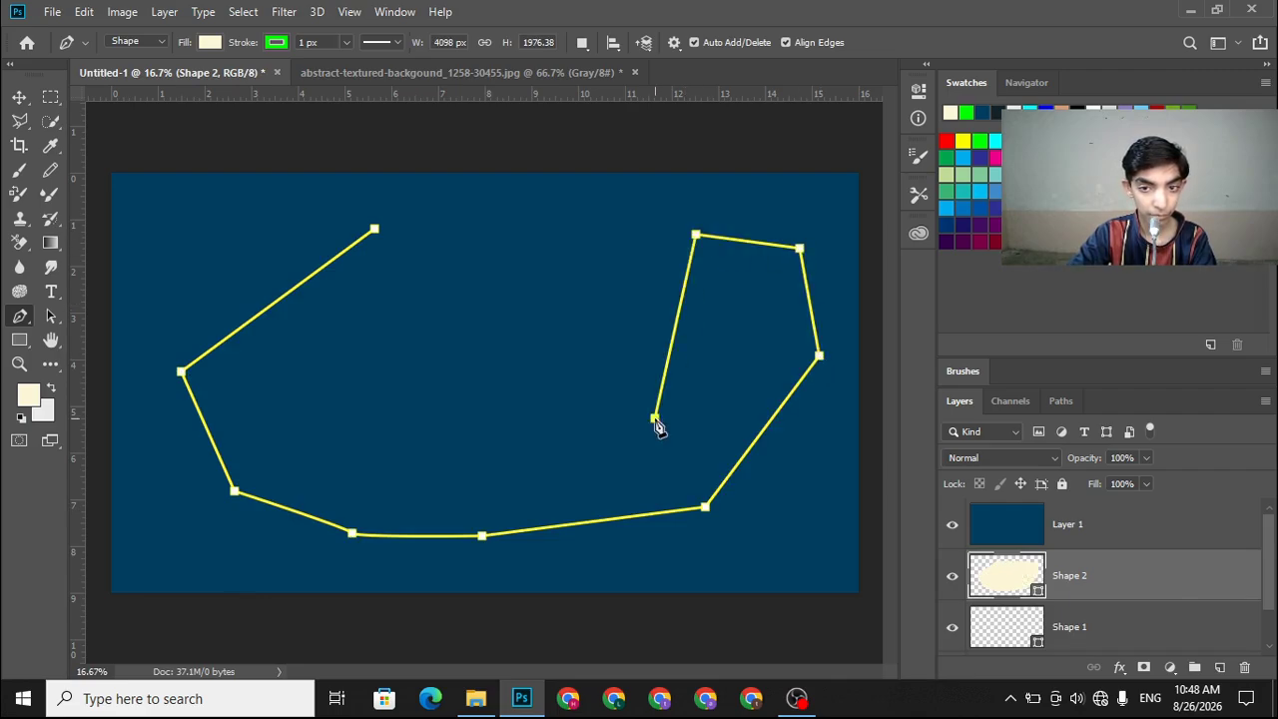
click(513, 420)
click(492, 302)
click(497, 228)
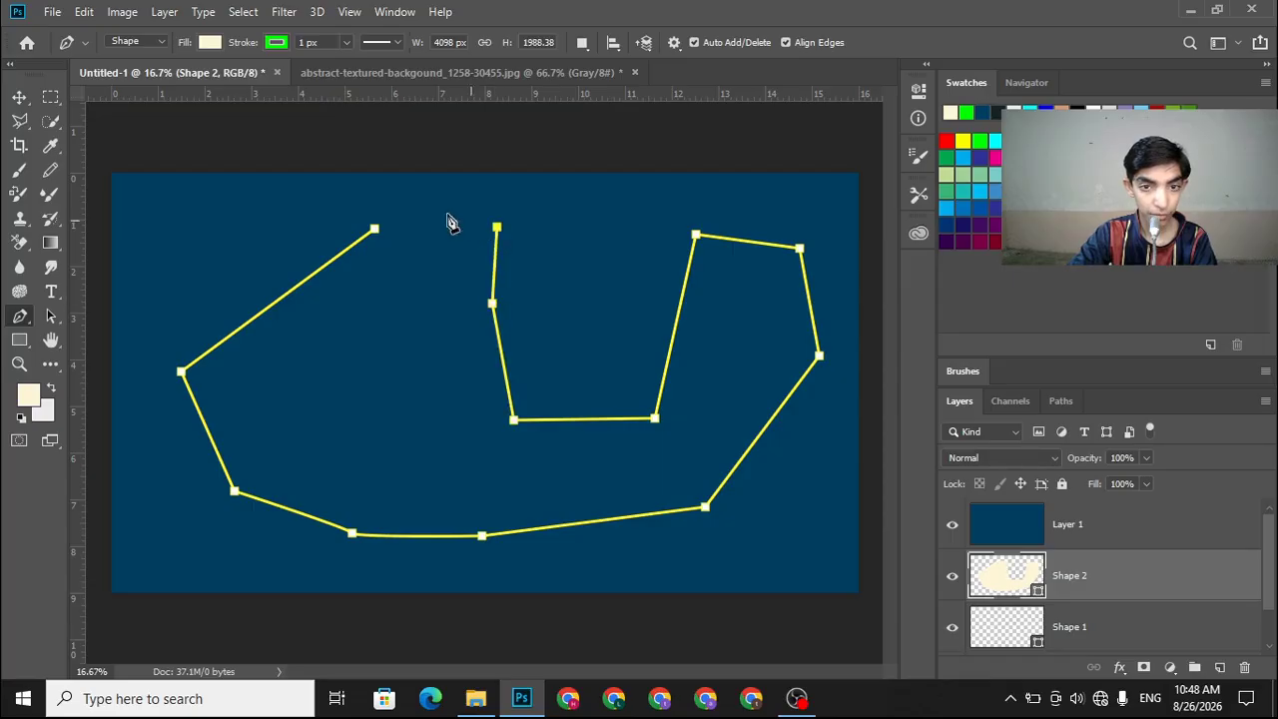
click(375, 231)
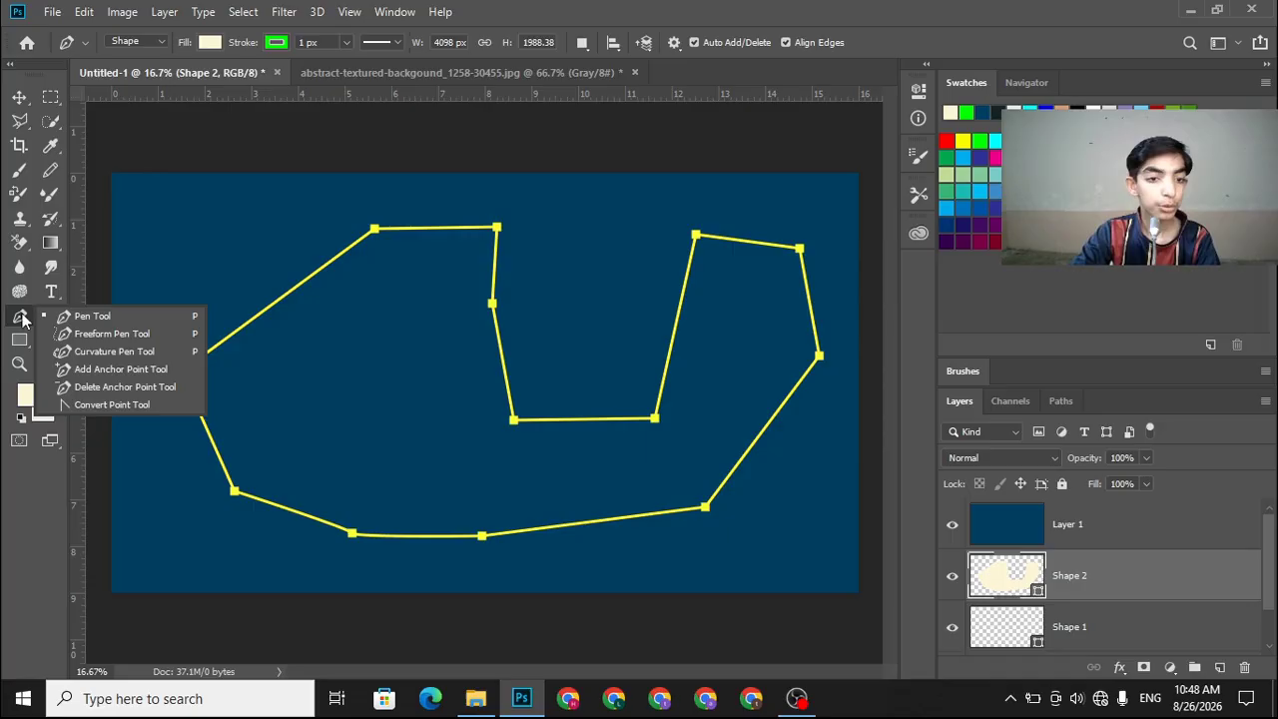
Try curving the notched shape's upper-left corner with the Convert Point tool and undo the change.
click(110, 405)
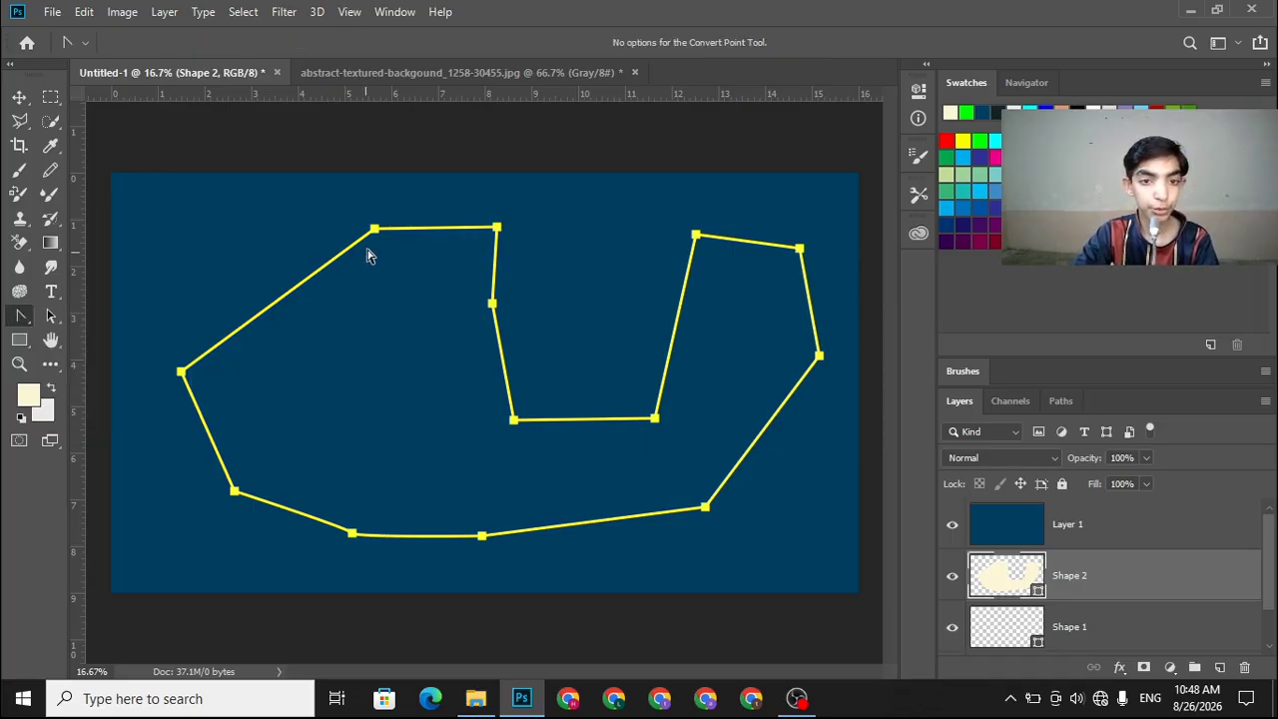
drag(374, 230, 360, 281)
key(ctrl+z)
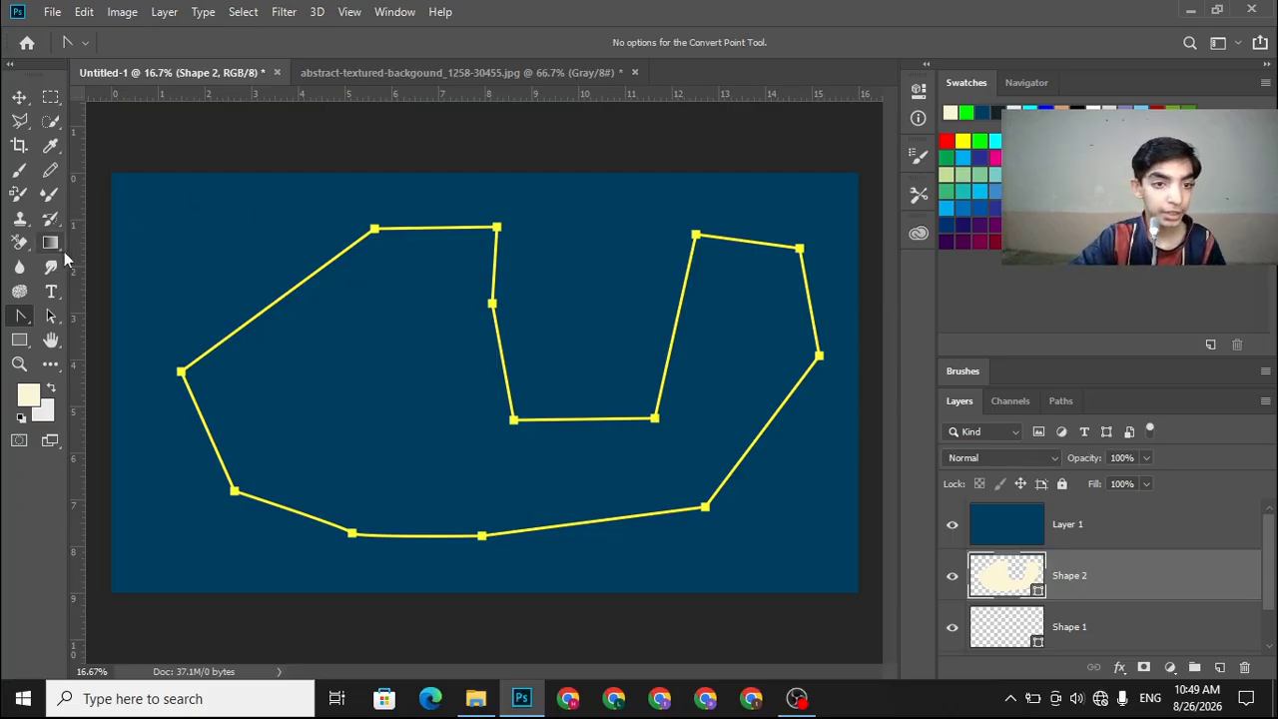
Draw a new closed Pen shape with a large S-curve from the upper left and straight segments along its lower left.
right_click(20, 316)
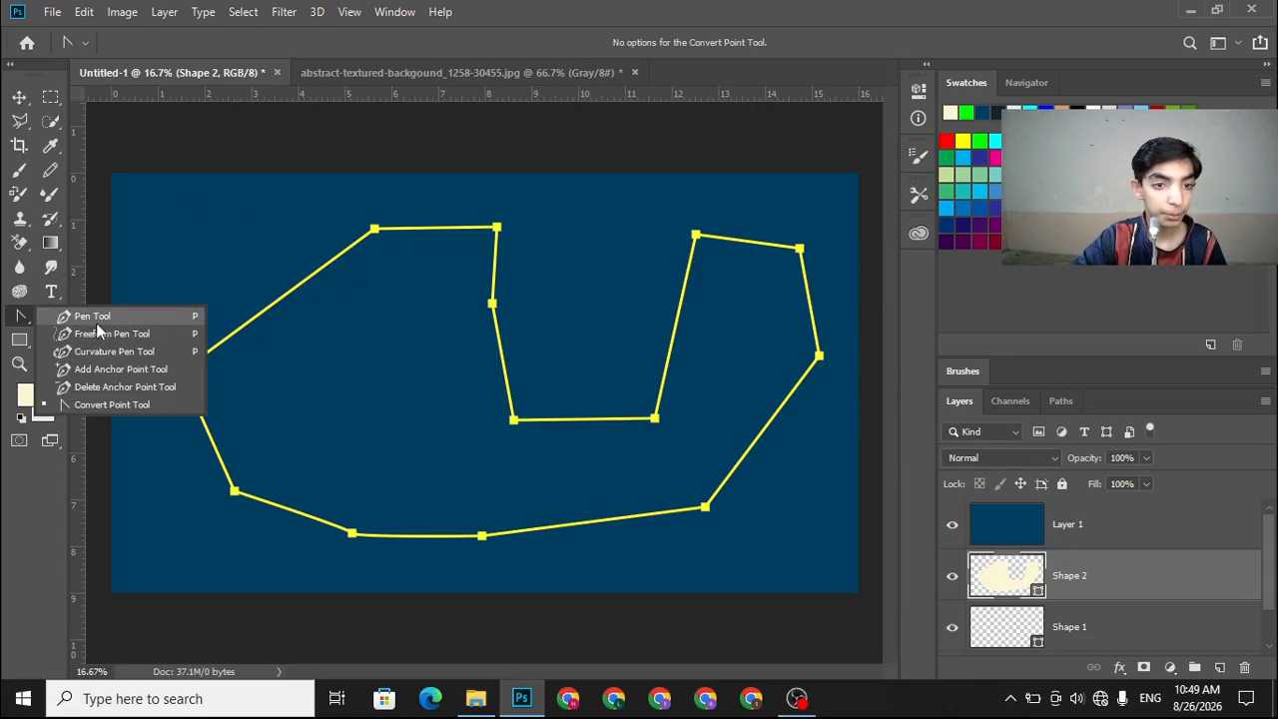
click(96, 321)
drag(134, 254, 133, 321)
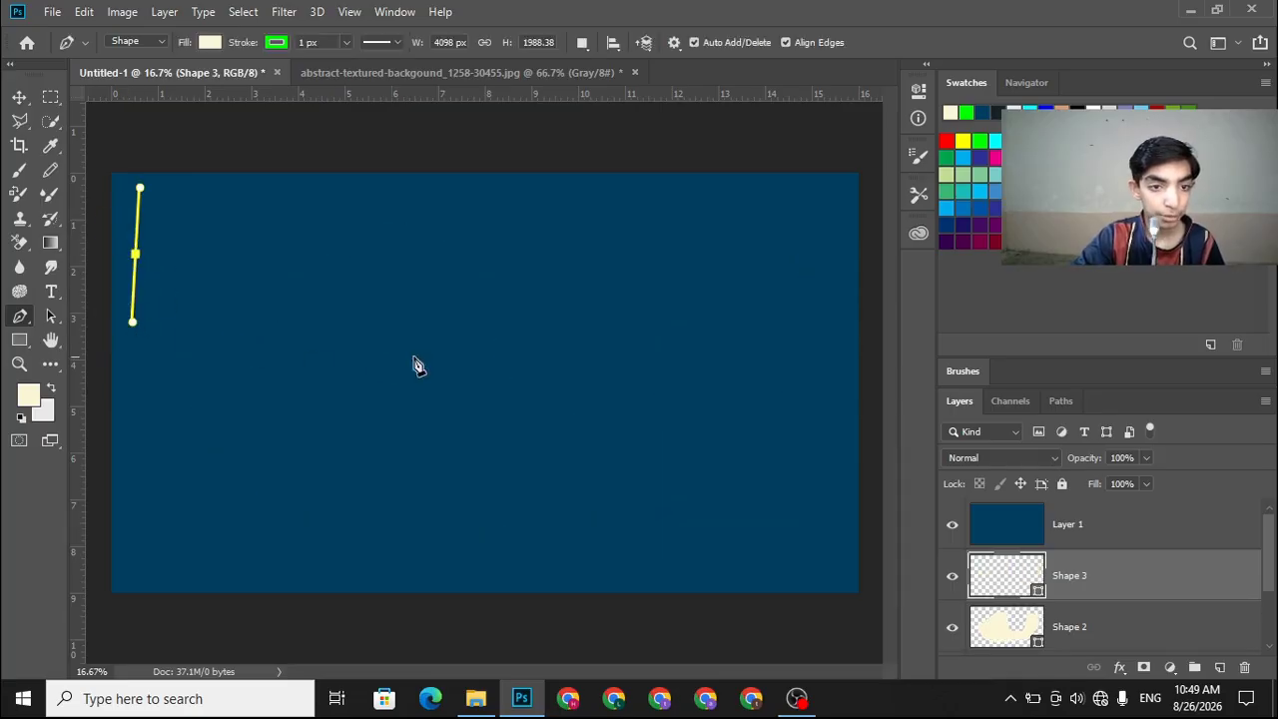
drag(589, 347, 344, 531)
click(566, 510)
click(294, 455)
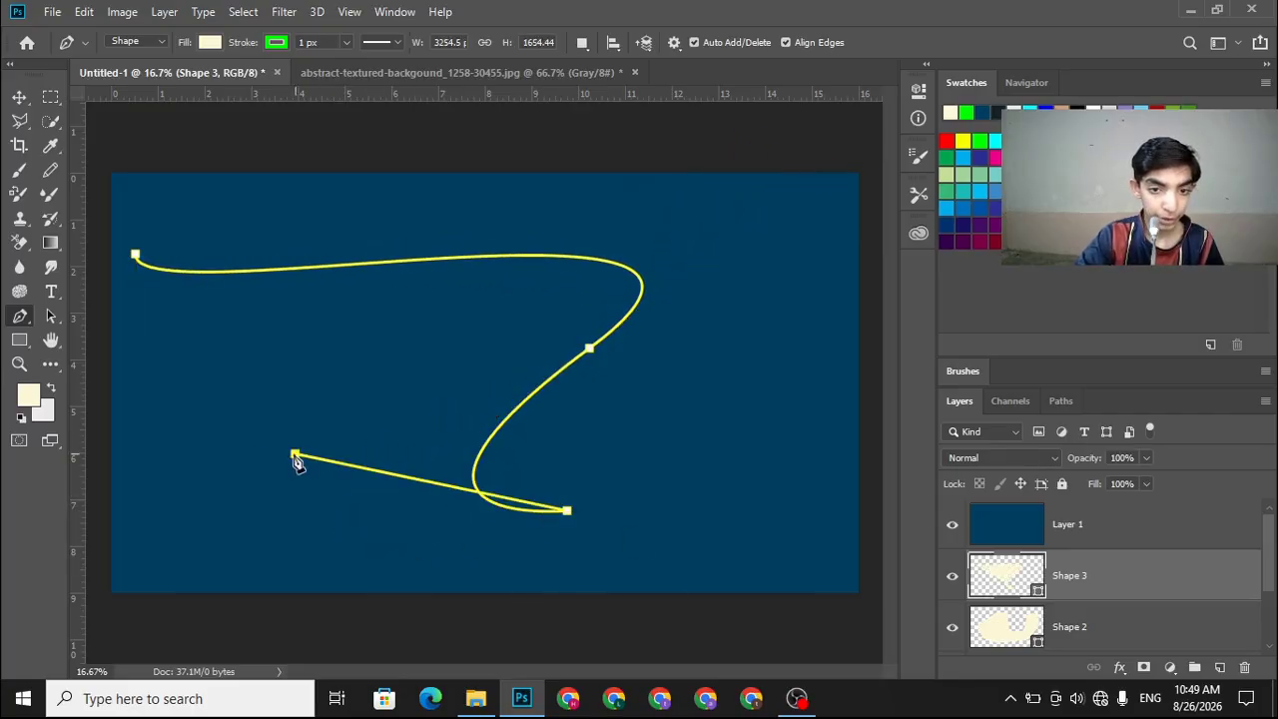
click(229, 381)
click(136, 256)
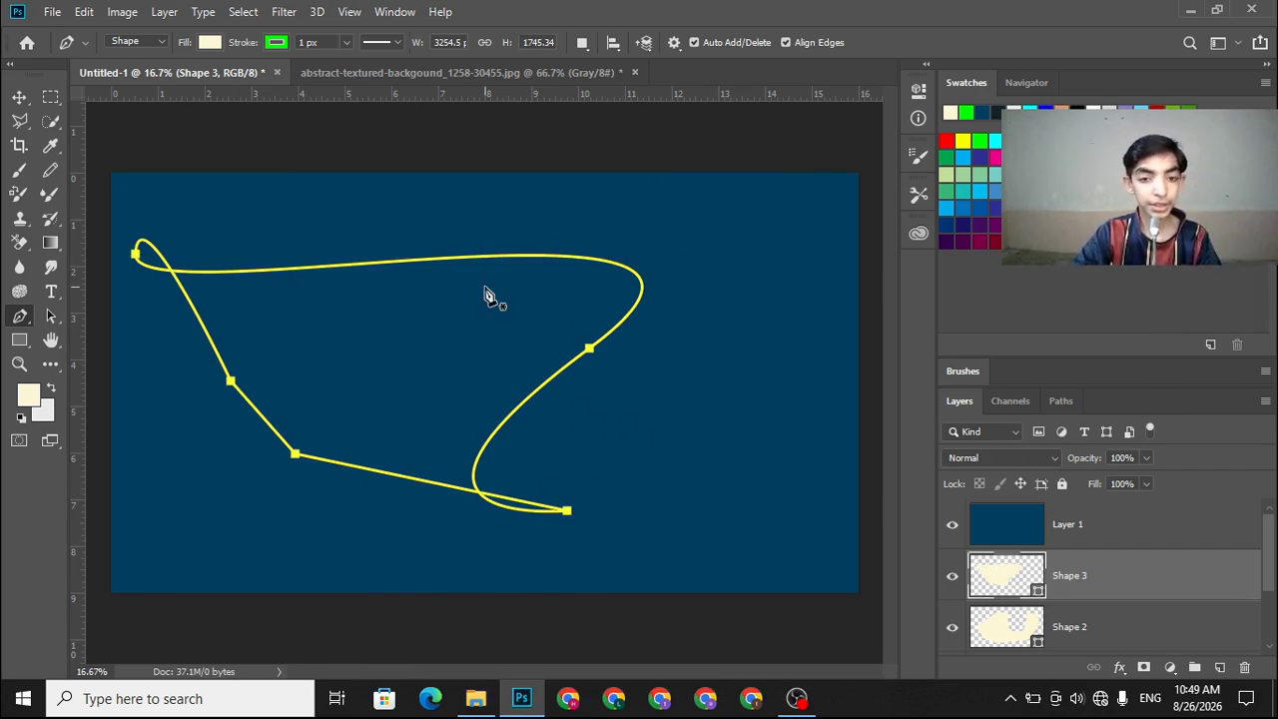
Reshape the S-curve's middle anchor point with the Convert Point tool by pulling its handle toward the upper left.
right_click(20, 317)
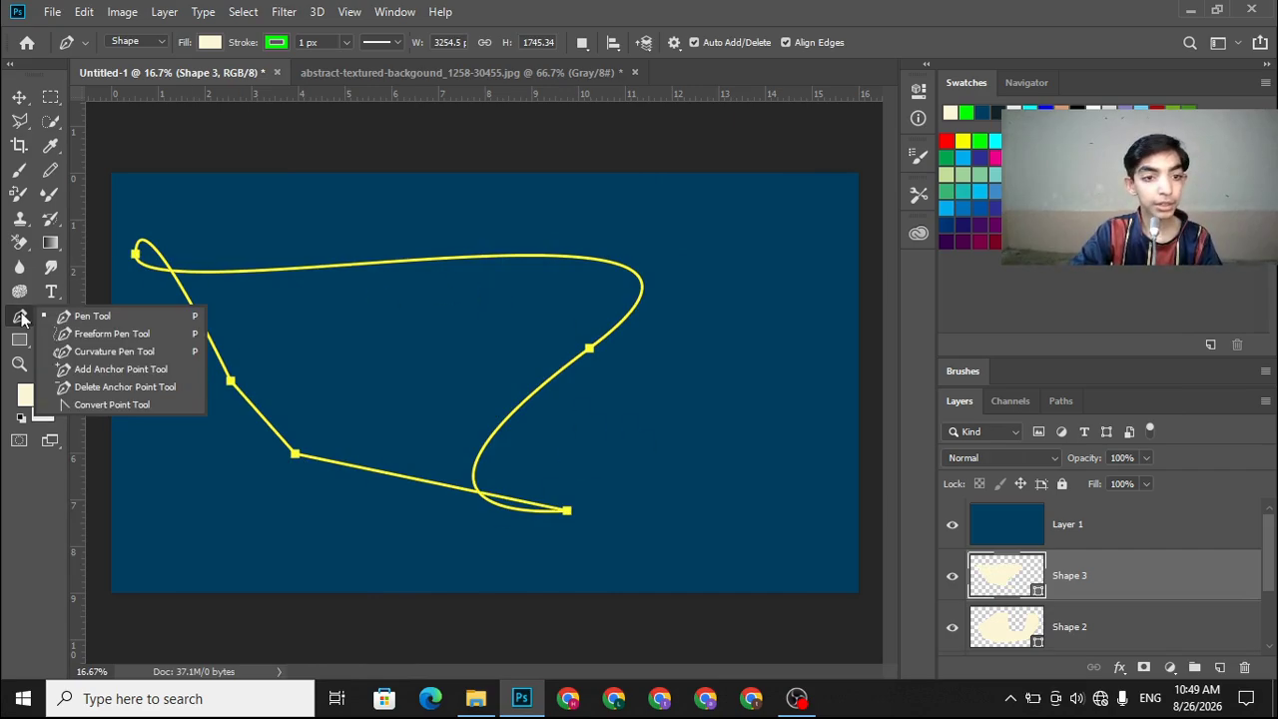
click(110, 405)
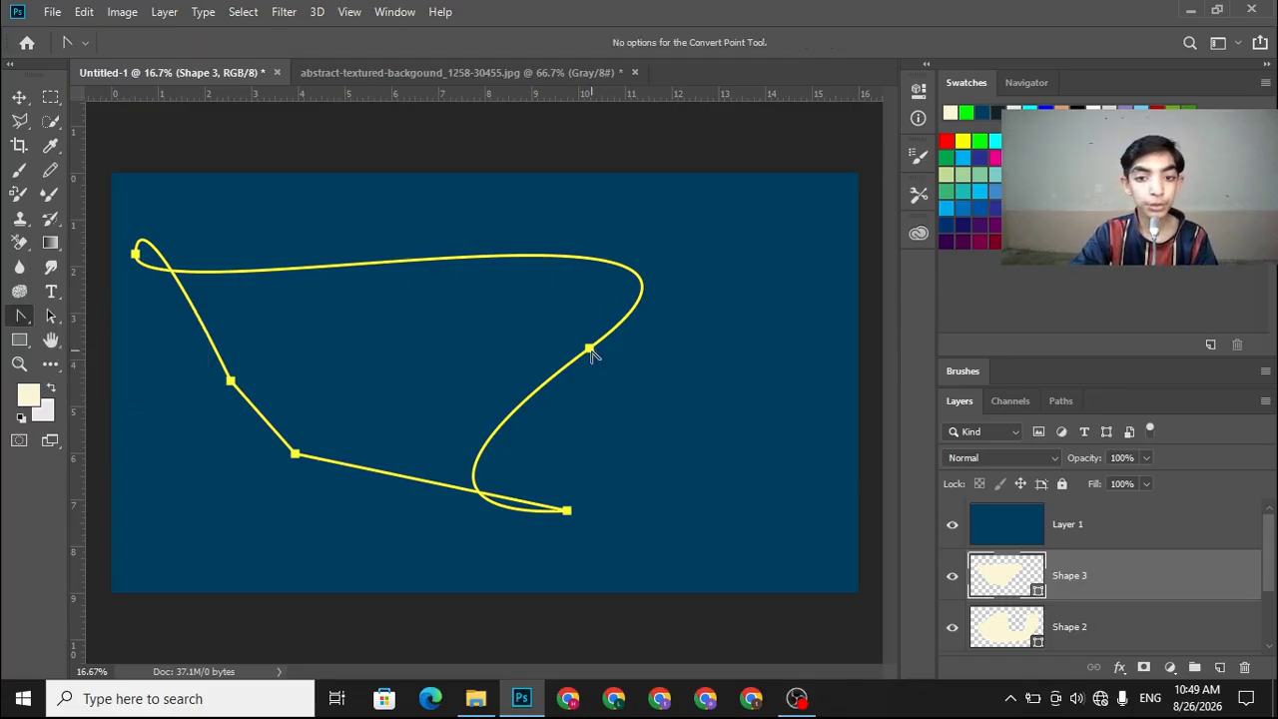
drag(590, 349, 494, 246)
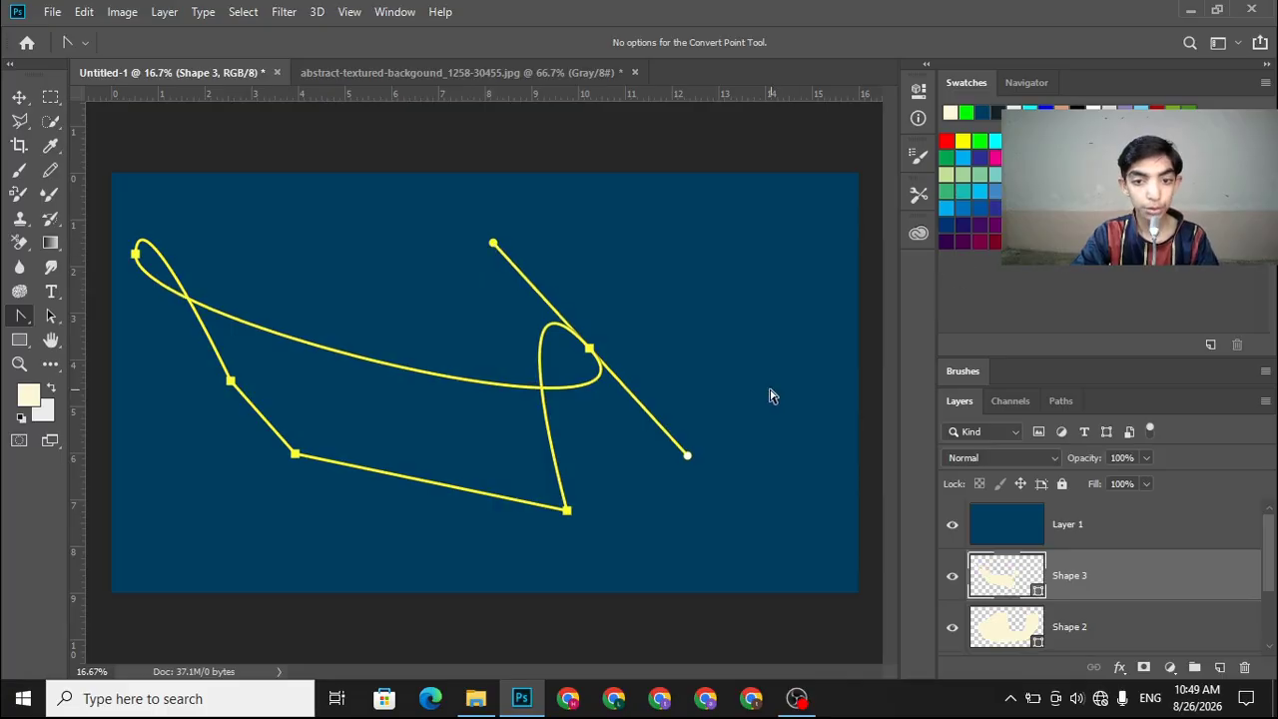
Undo the whole S-curve shape and the last segments of the notched shape, back to its open path with a flat notch bottom.
key(ctrl+z)
key(ctrl+z)
key(ctrl+z)
key(ctrl+z)
key(ctrl+z)
key(ctrl+z)
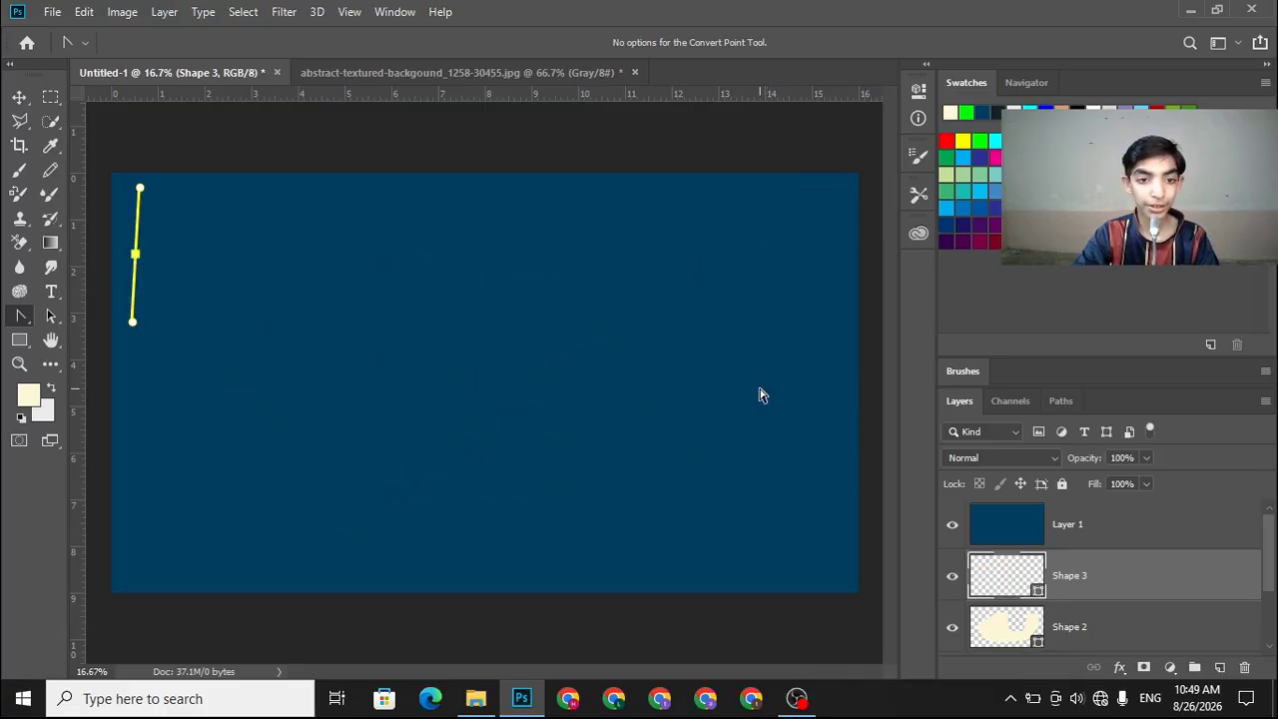
key(ctrl+z)
key(ctrl+z)
key(ctrl+z)
key(ctrl+z)
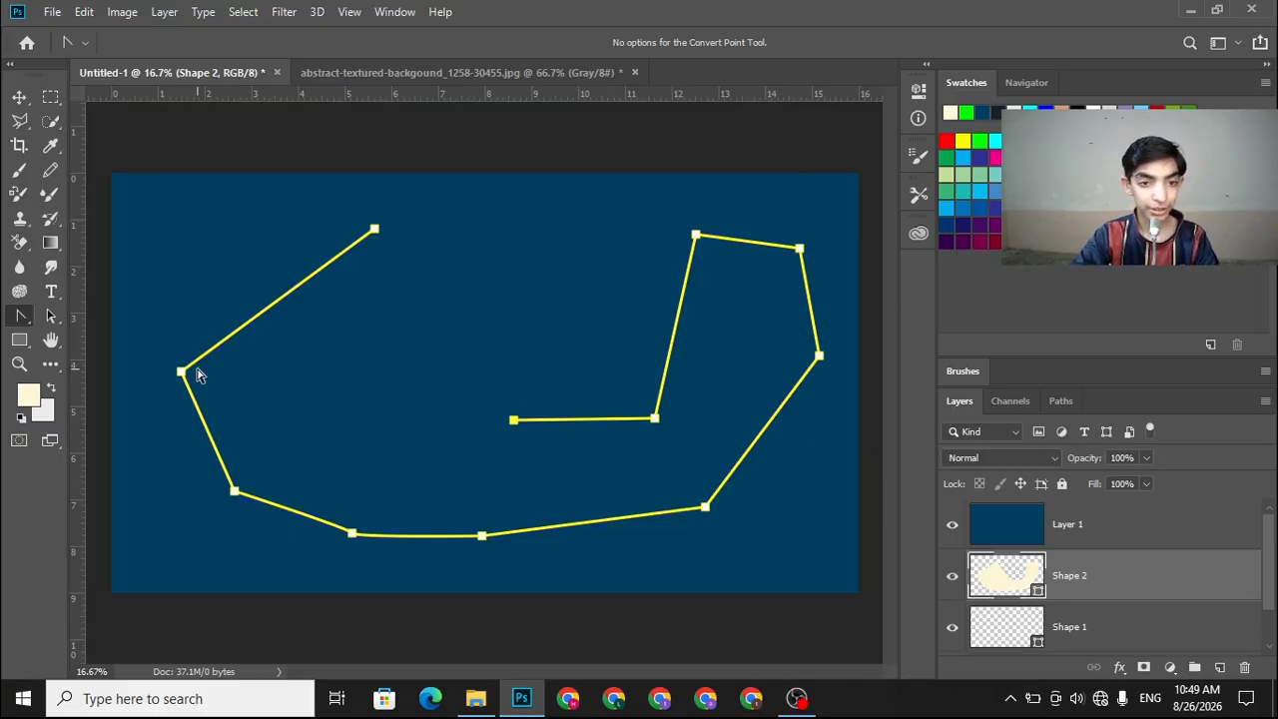
Curve the open path's left corner with the Convert Point tool, raise and curve the notch bottom, and add short handles at the starting point.
drag(181, 372, 275, 403)
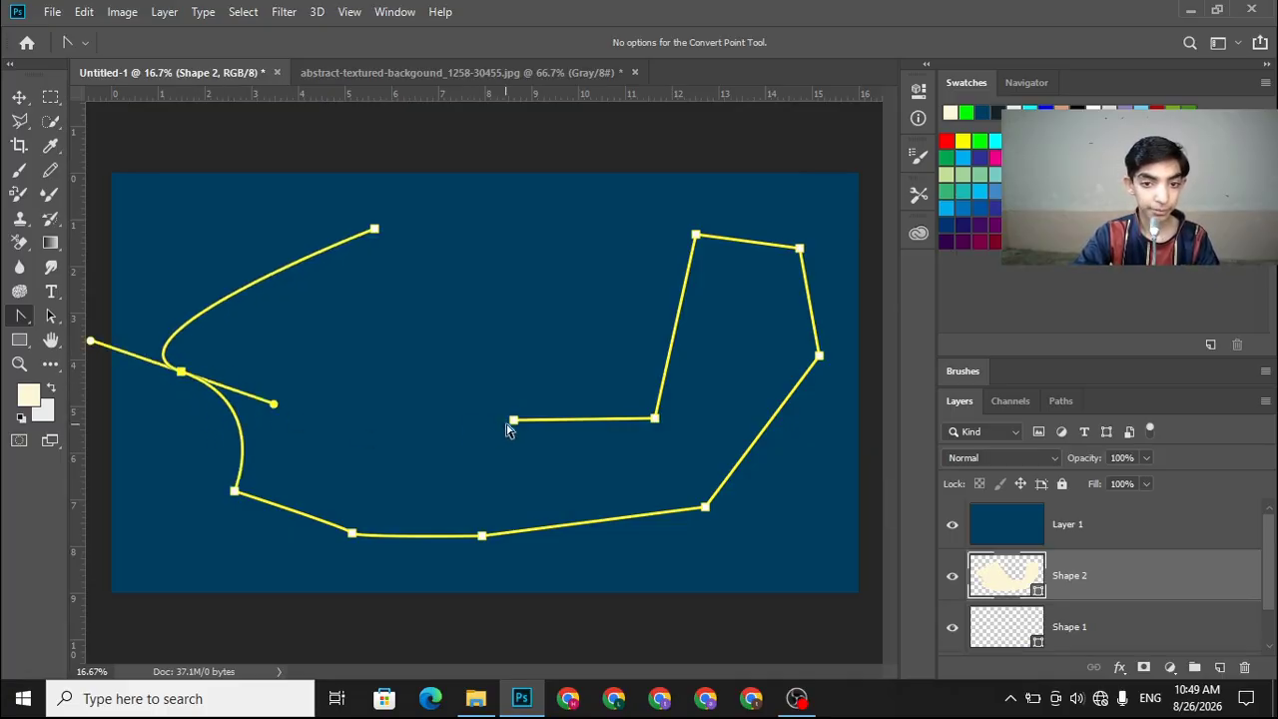
drag(517, 423, 350, 387)
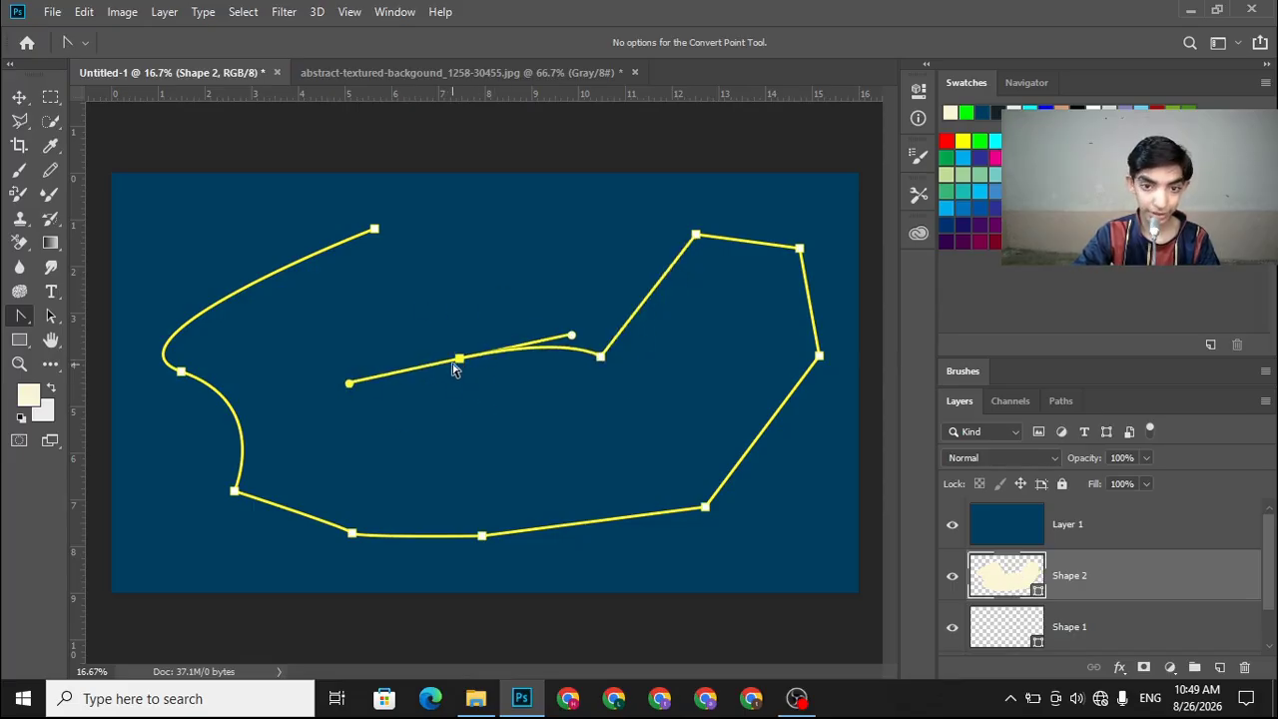
drag(461, 363, 441, 317)
mouse_move(376, 230)
mouse_down()
mouse_move(393, 277)
mouse_move(374, 246)
mouse_move(390, 233)
mouse_up()
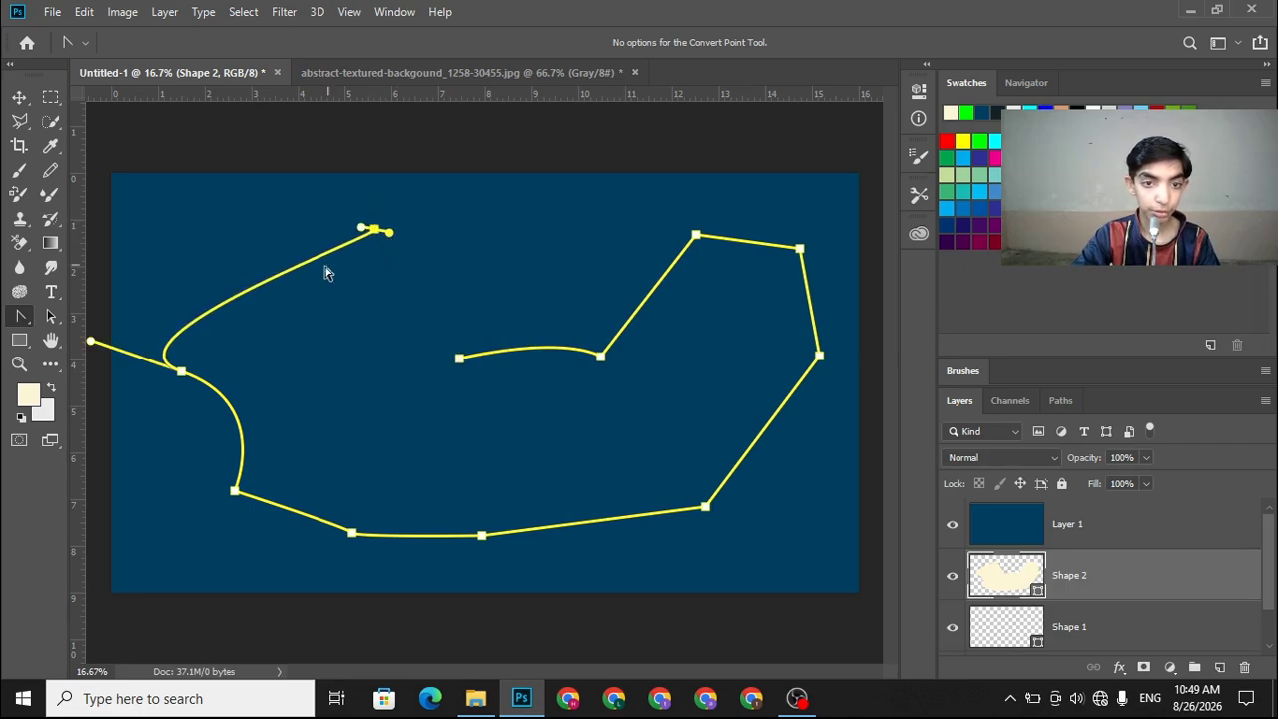
Reshape the left corner's handles with the Convert Point tool so the upper-left edge bulges outward in a round arc.
drag(180, 371, 113, 439)
click(209, 383)
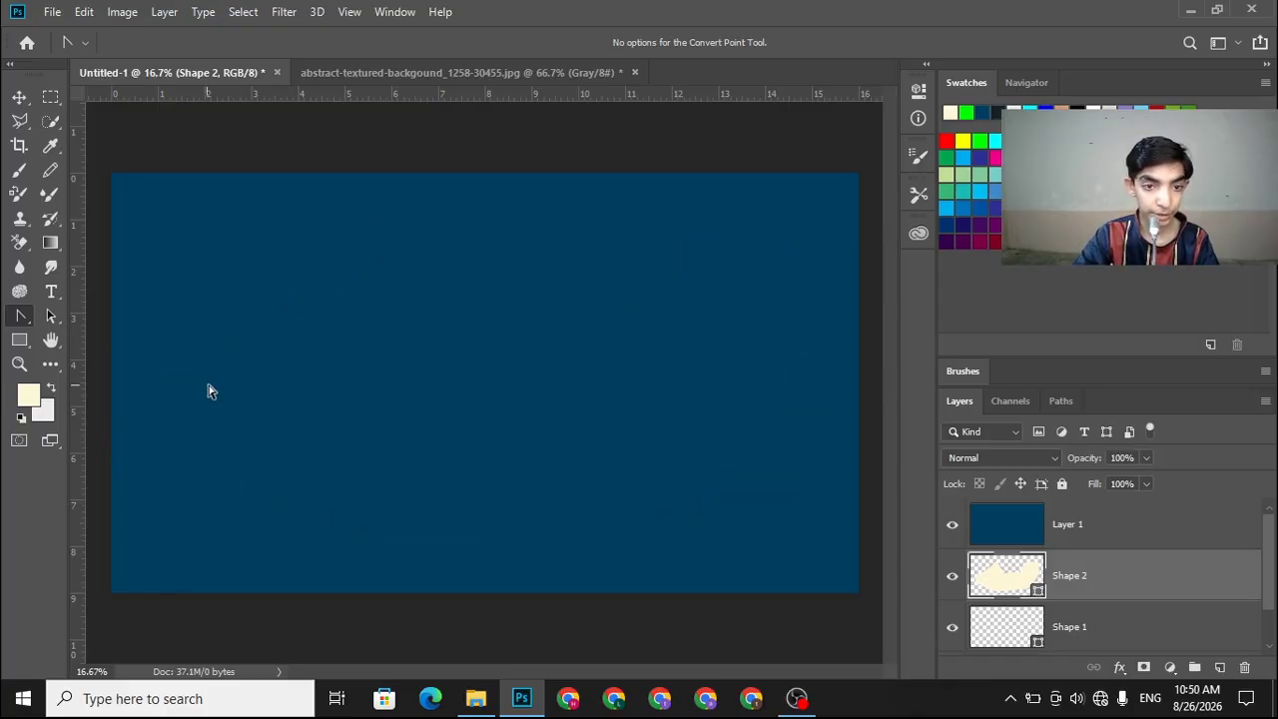
key(ctrl+z)
drag(207, 386, 168, 201)
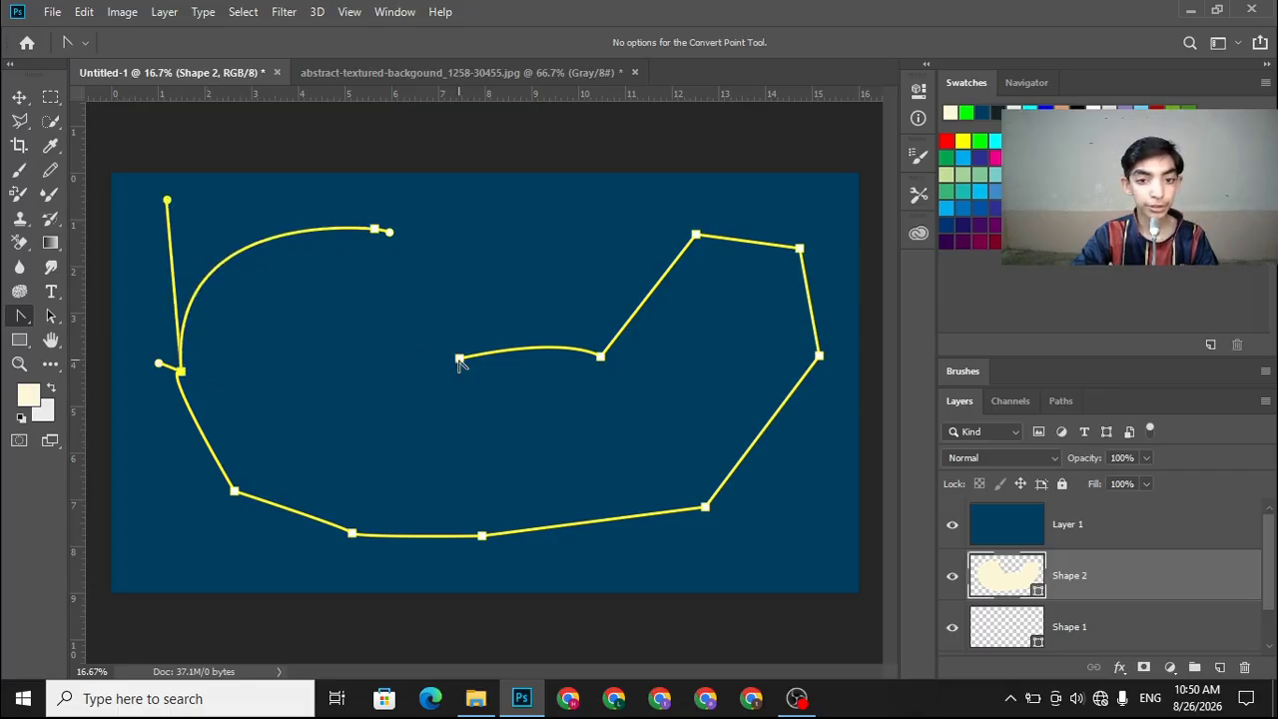
Bend the notch bottom downward, then pull separate handles from the notch's upper-right corner to curve both adjoining segments.
drag(459, 358, 445, 266)
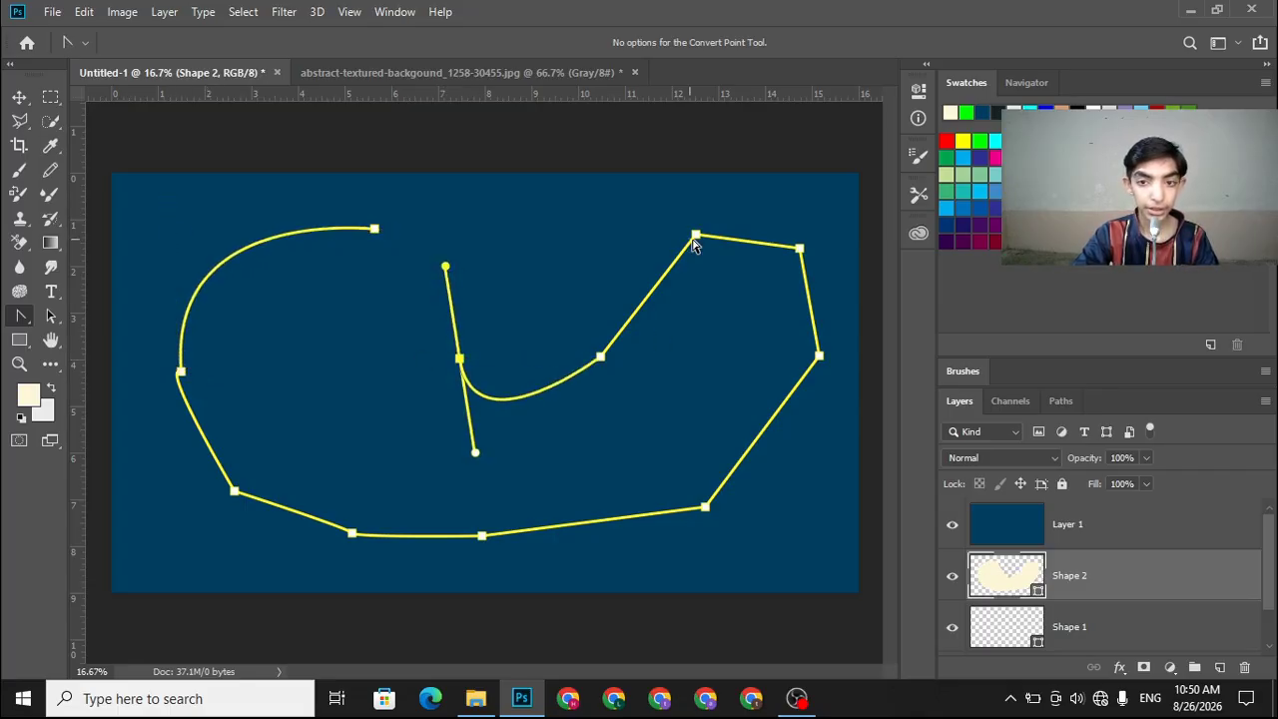
drag(696, 236, 604, 234)
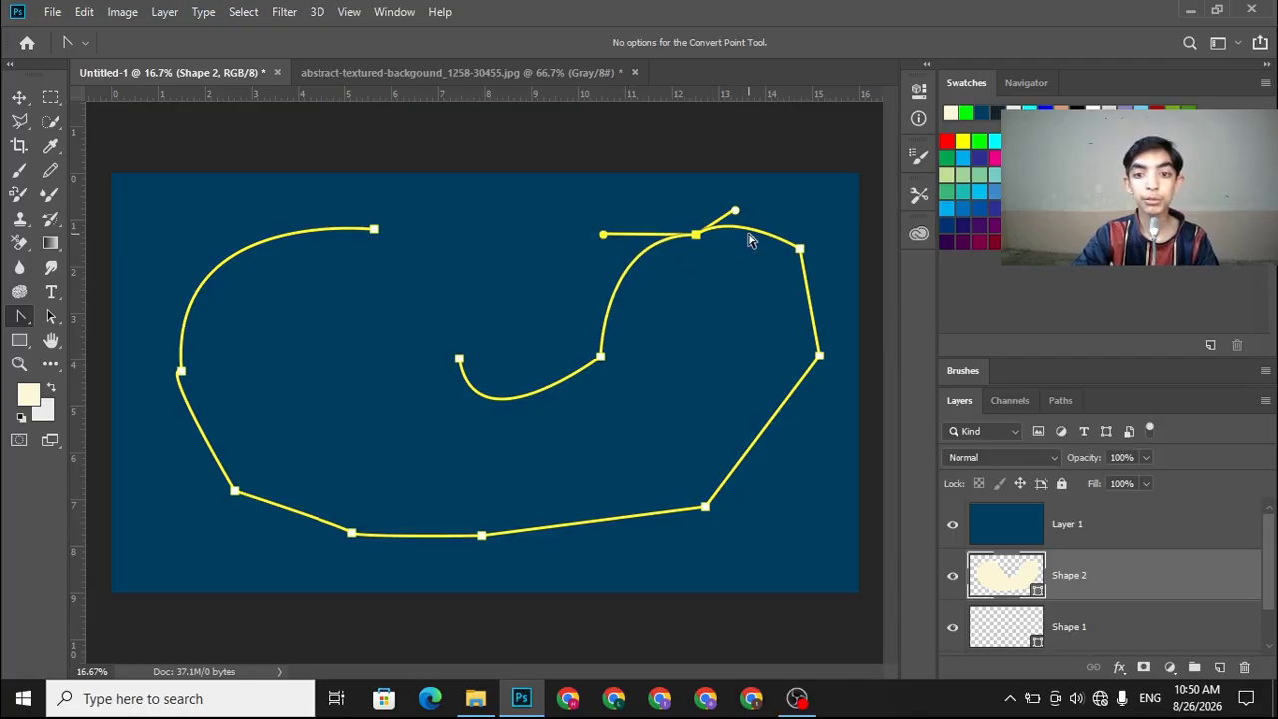
drag(603, 235, 495, 182)
drag(735, 213, 720, 396)
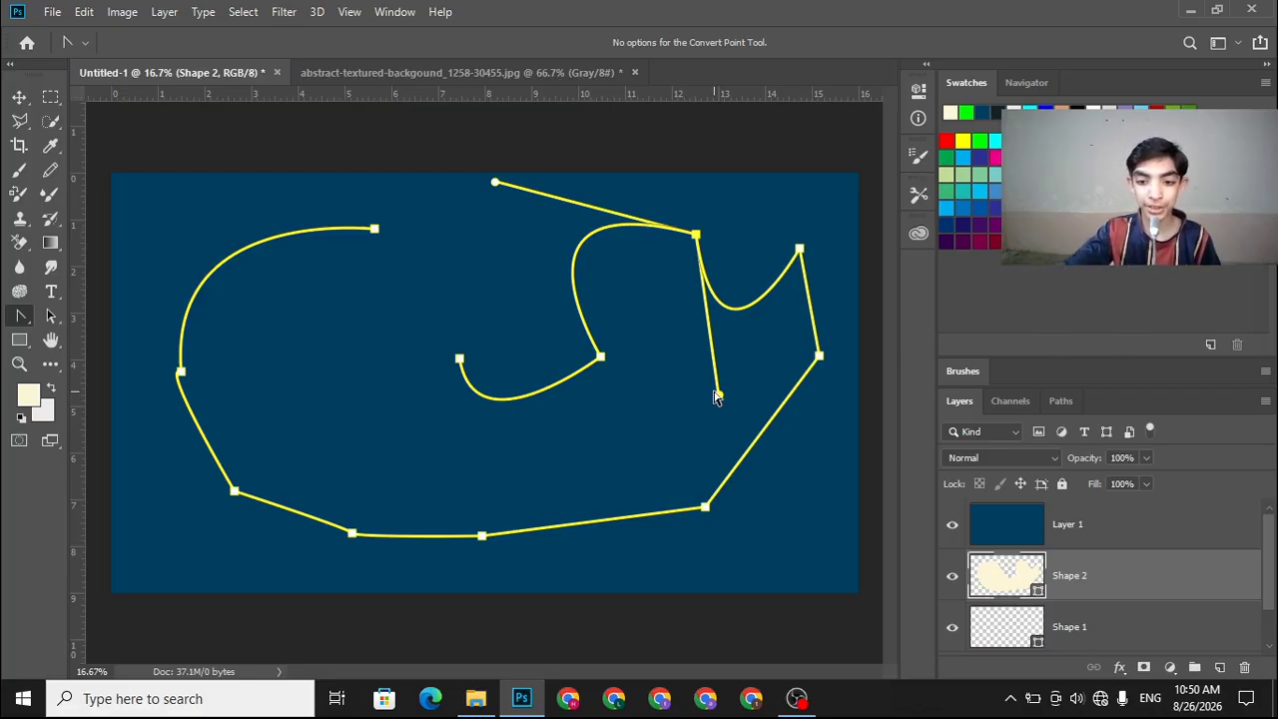
Switch to OBS and enlarge the Video Capture Device source to fill the whole canvas.
click(797, 698)
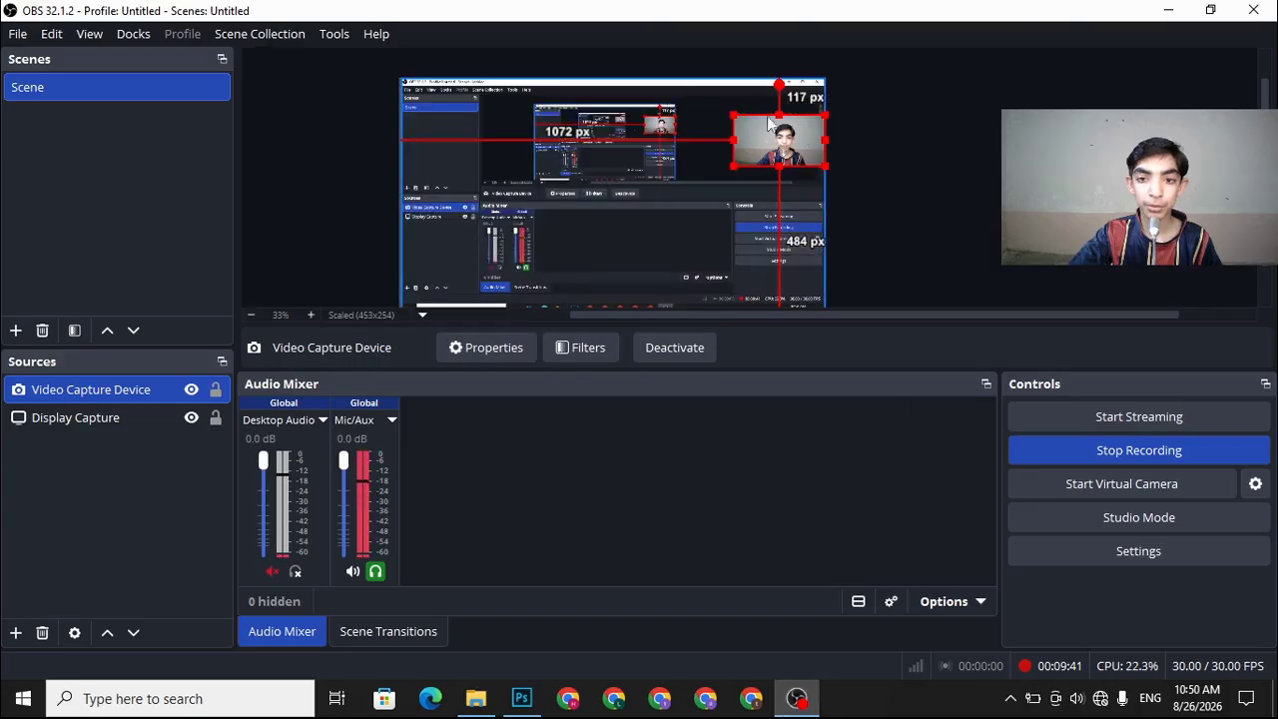
drag(731, 115, 685, 78)
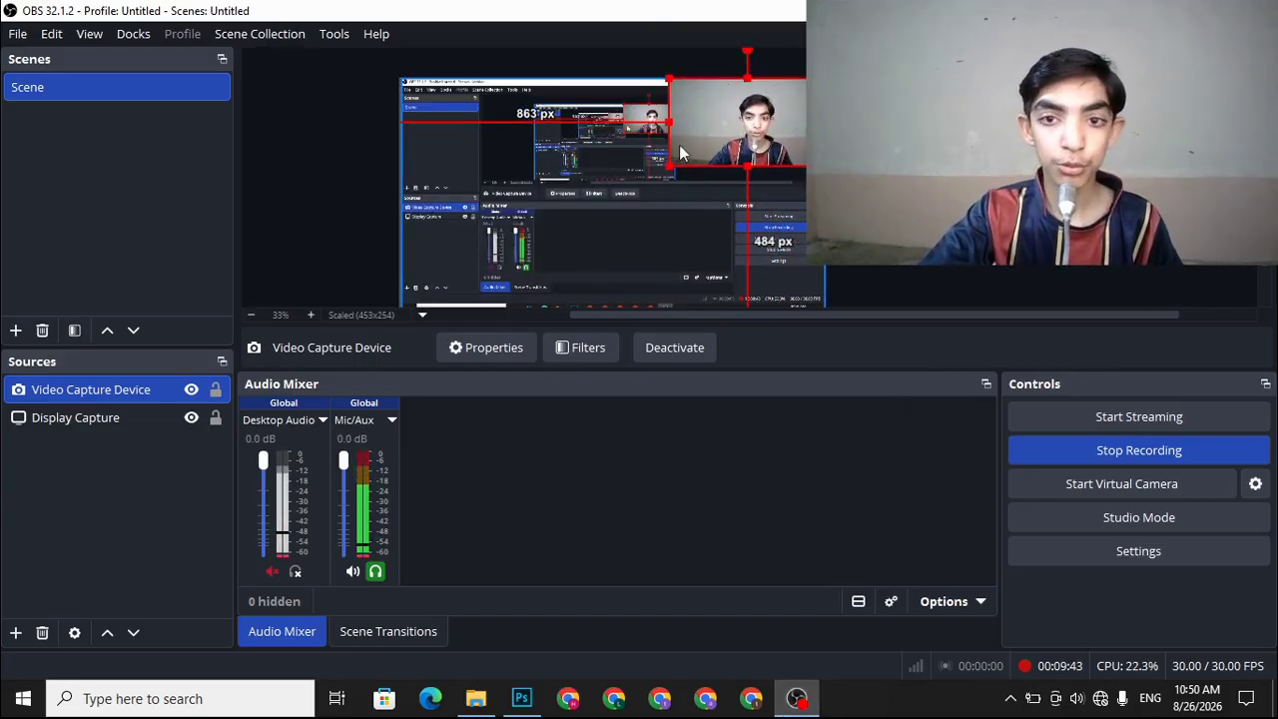
drag(670, 164, 402, 315)
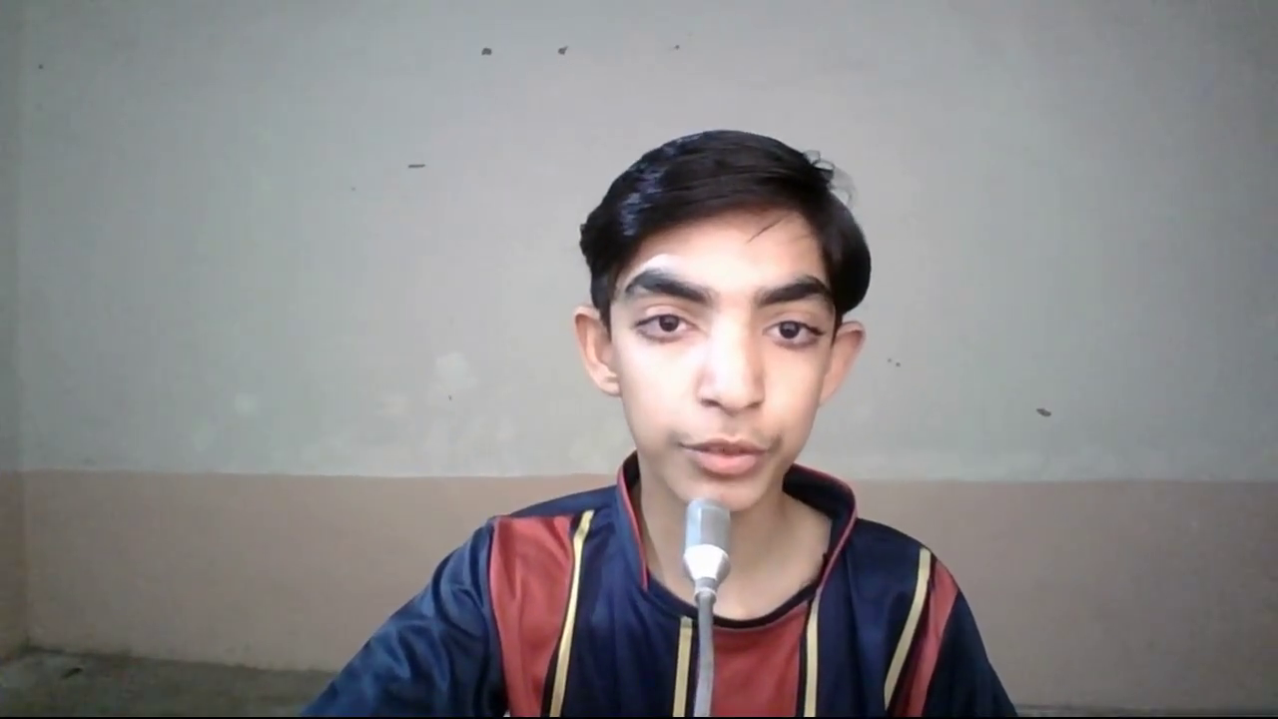